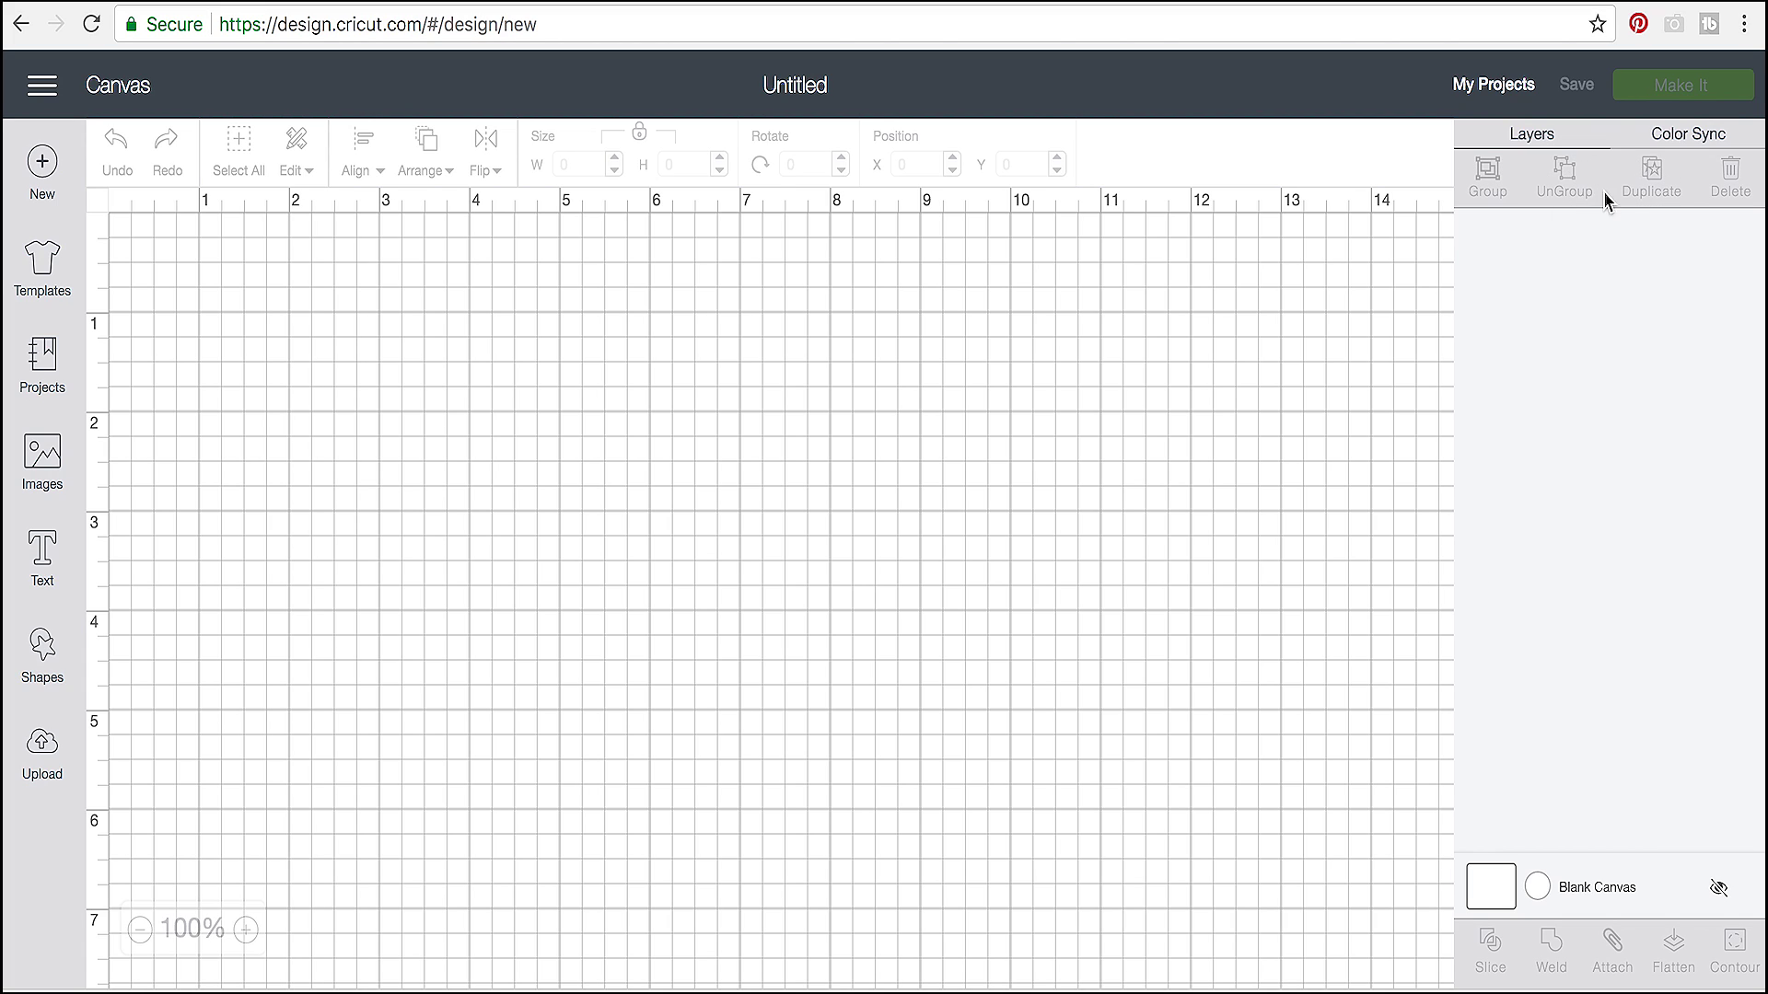
Step: Insert a star and a heart shape and place the heart beside the star on the canvas
click(67, 664)
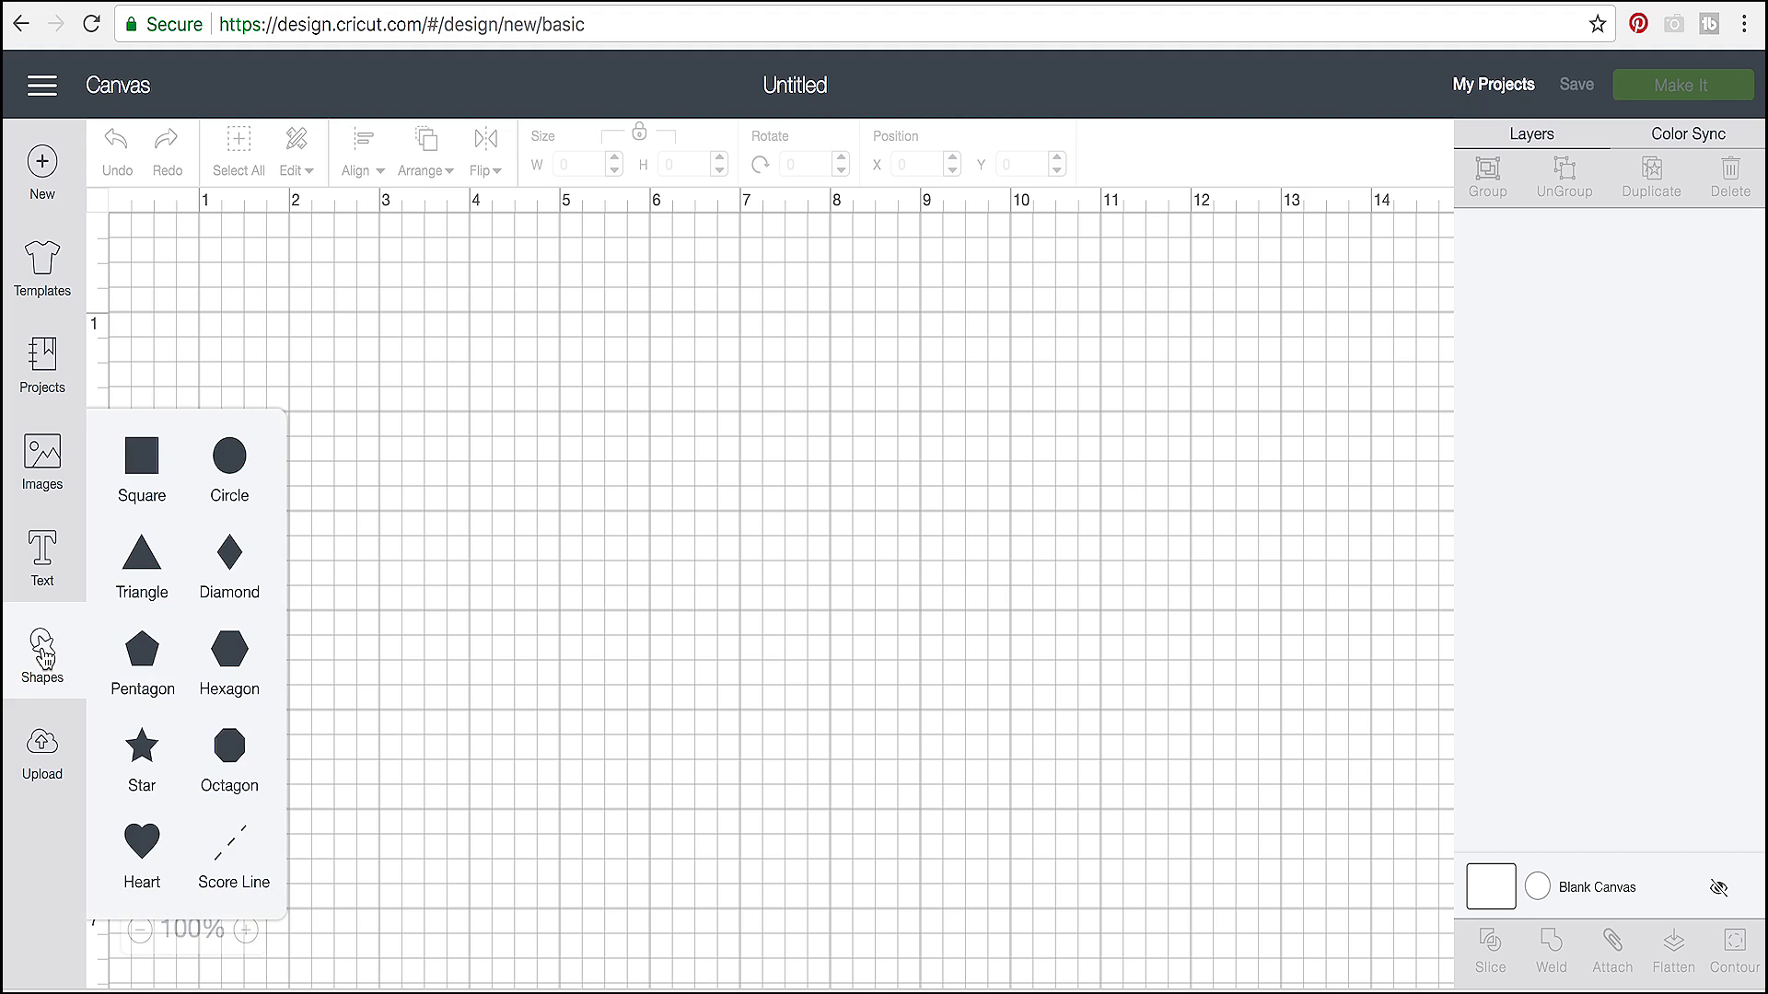
click(137, 737)
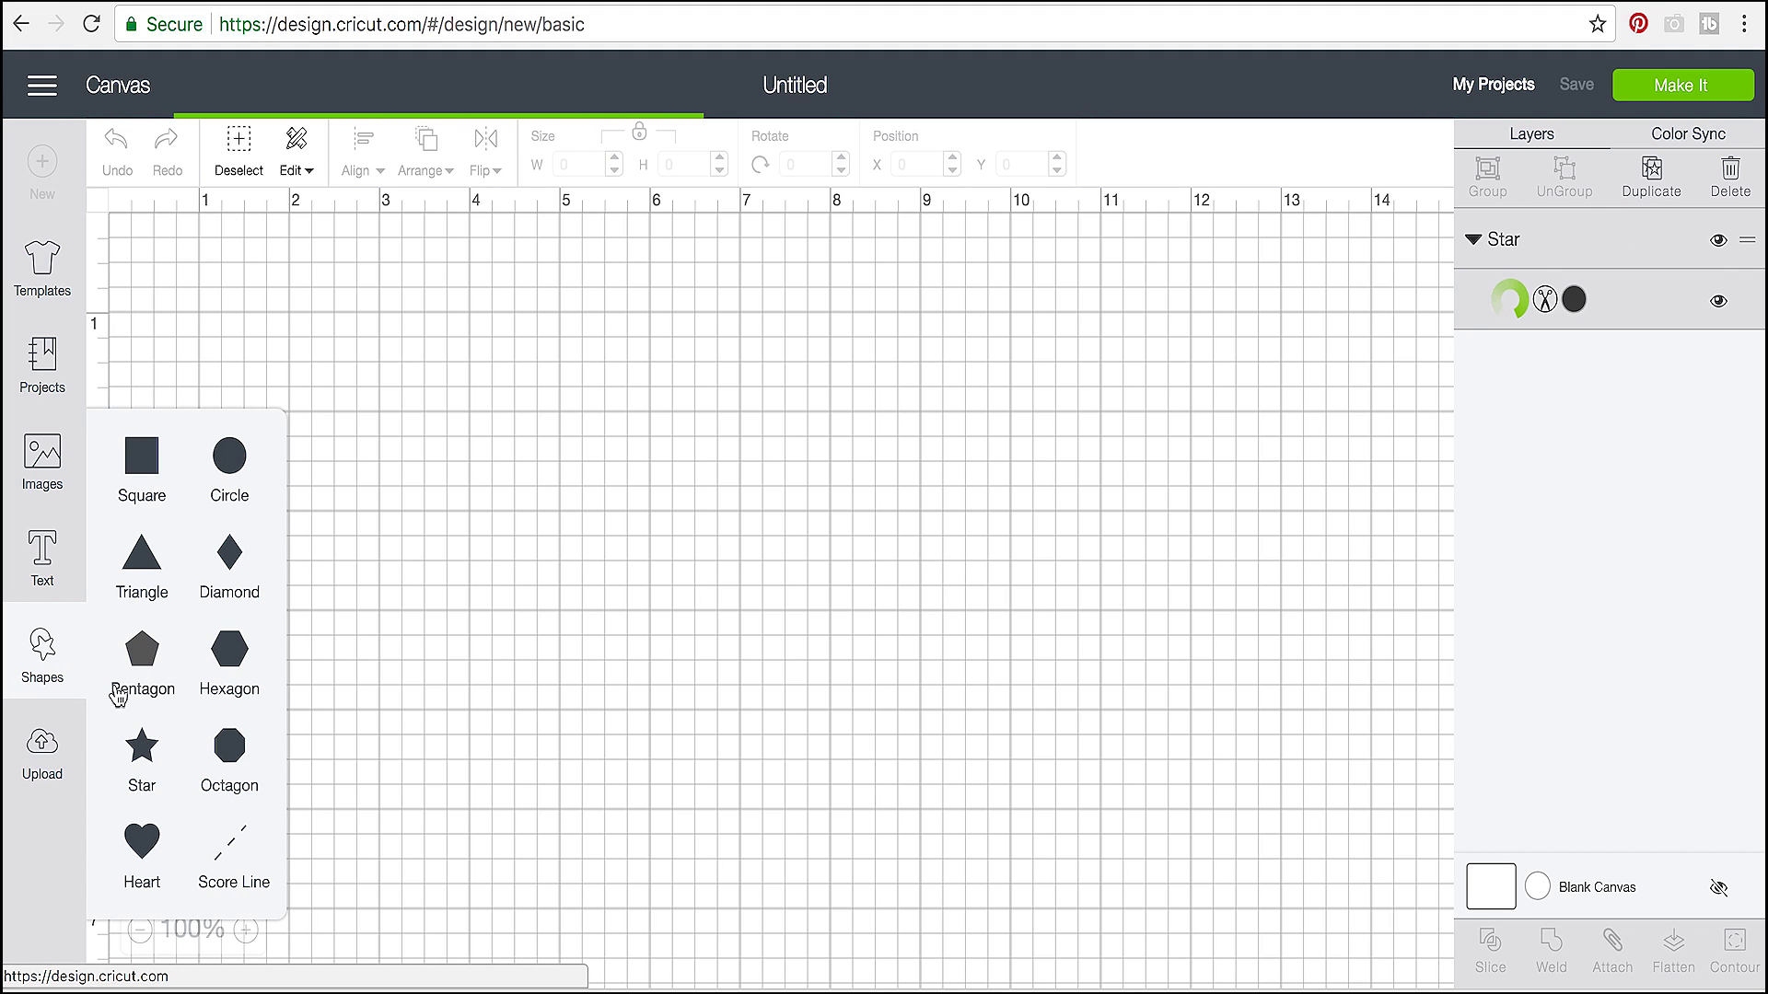
drag(378, 584, 414, 575)
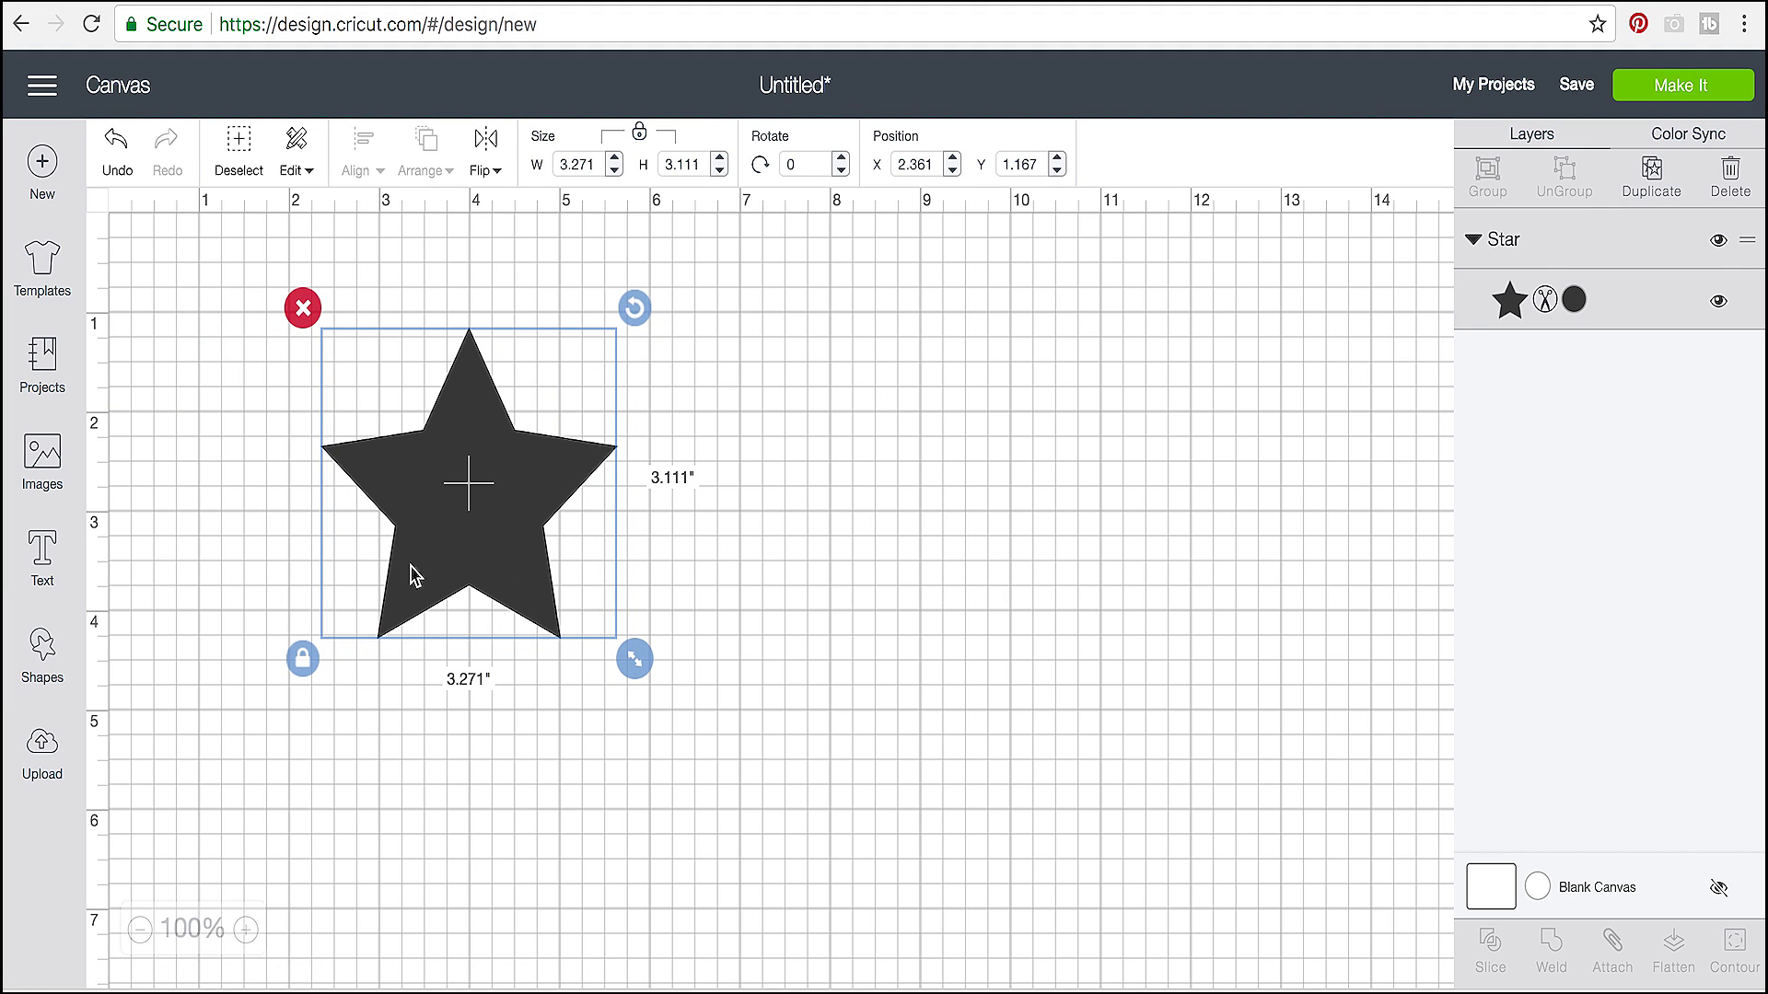
click(41, 658)
click(141, 833)
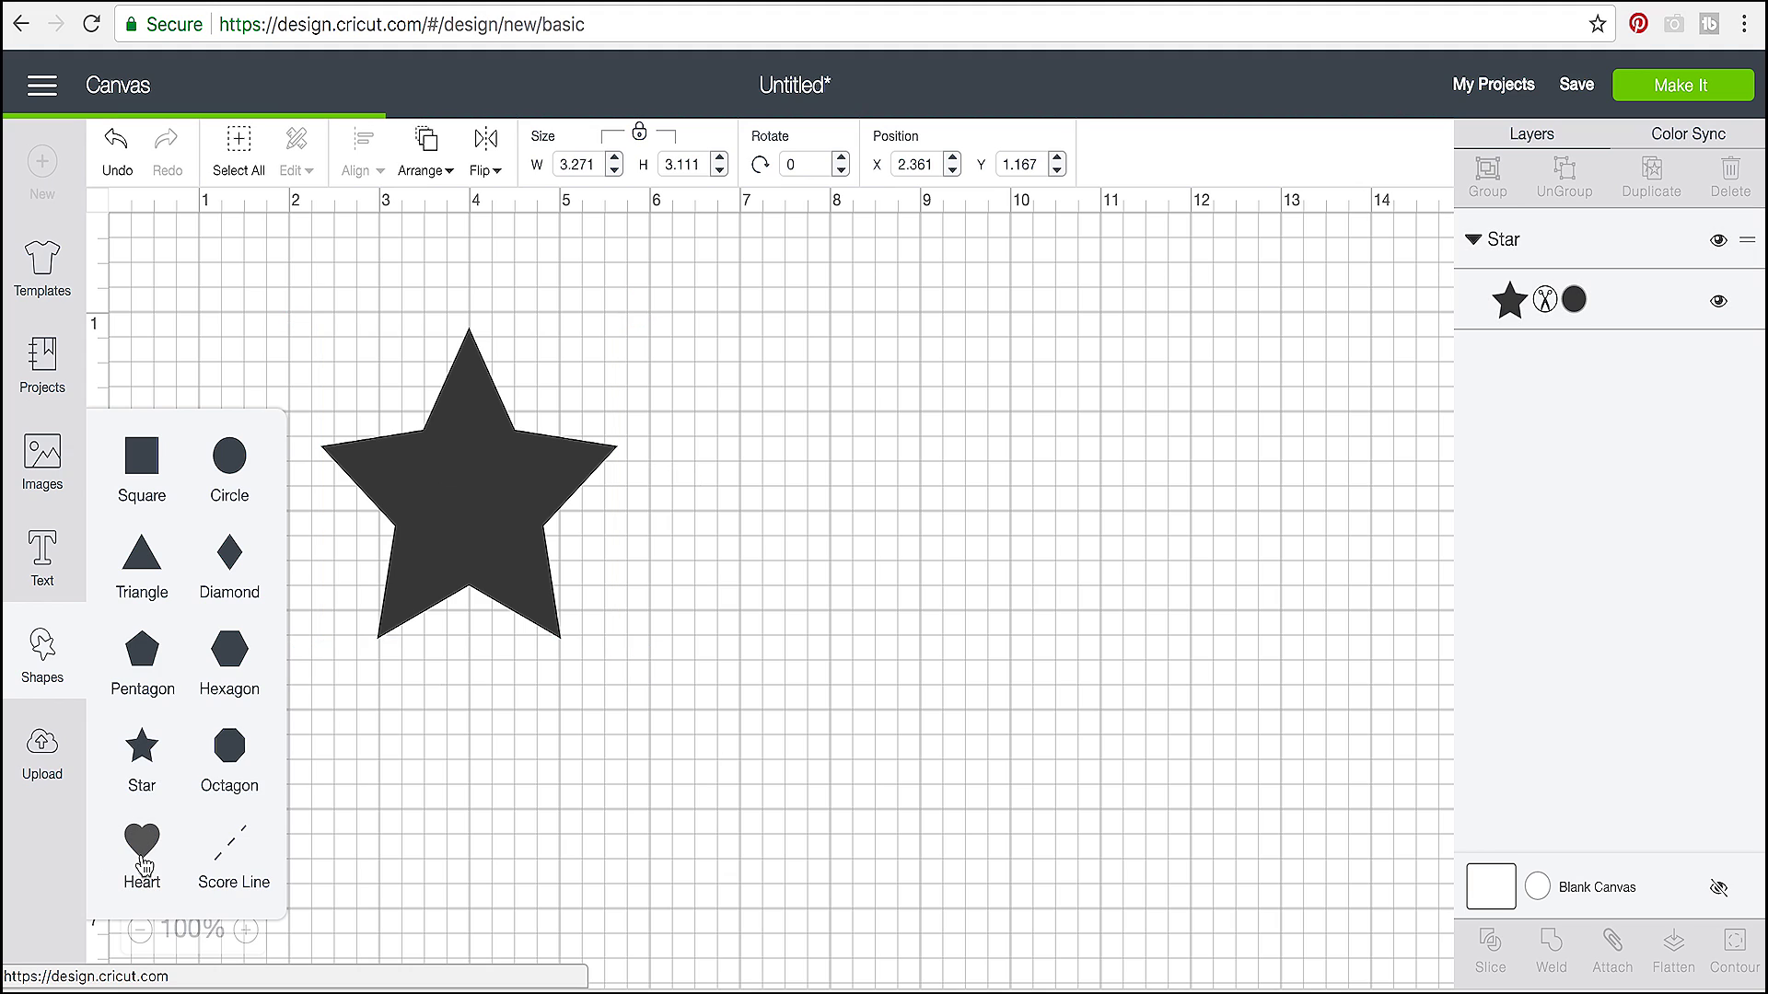
drag(538, 557, 915, 517)
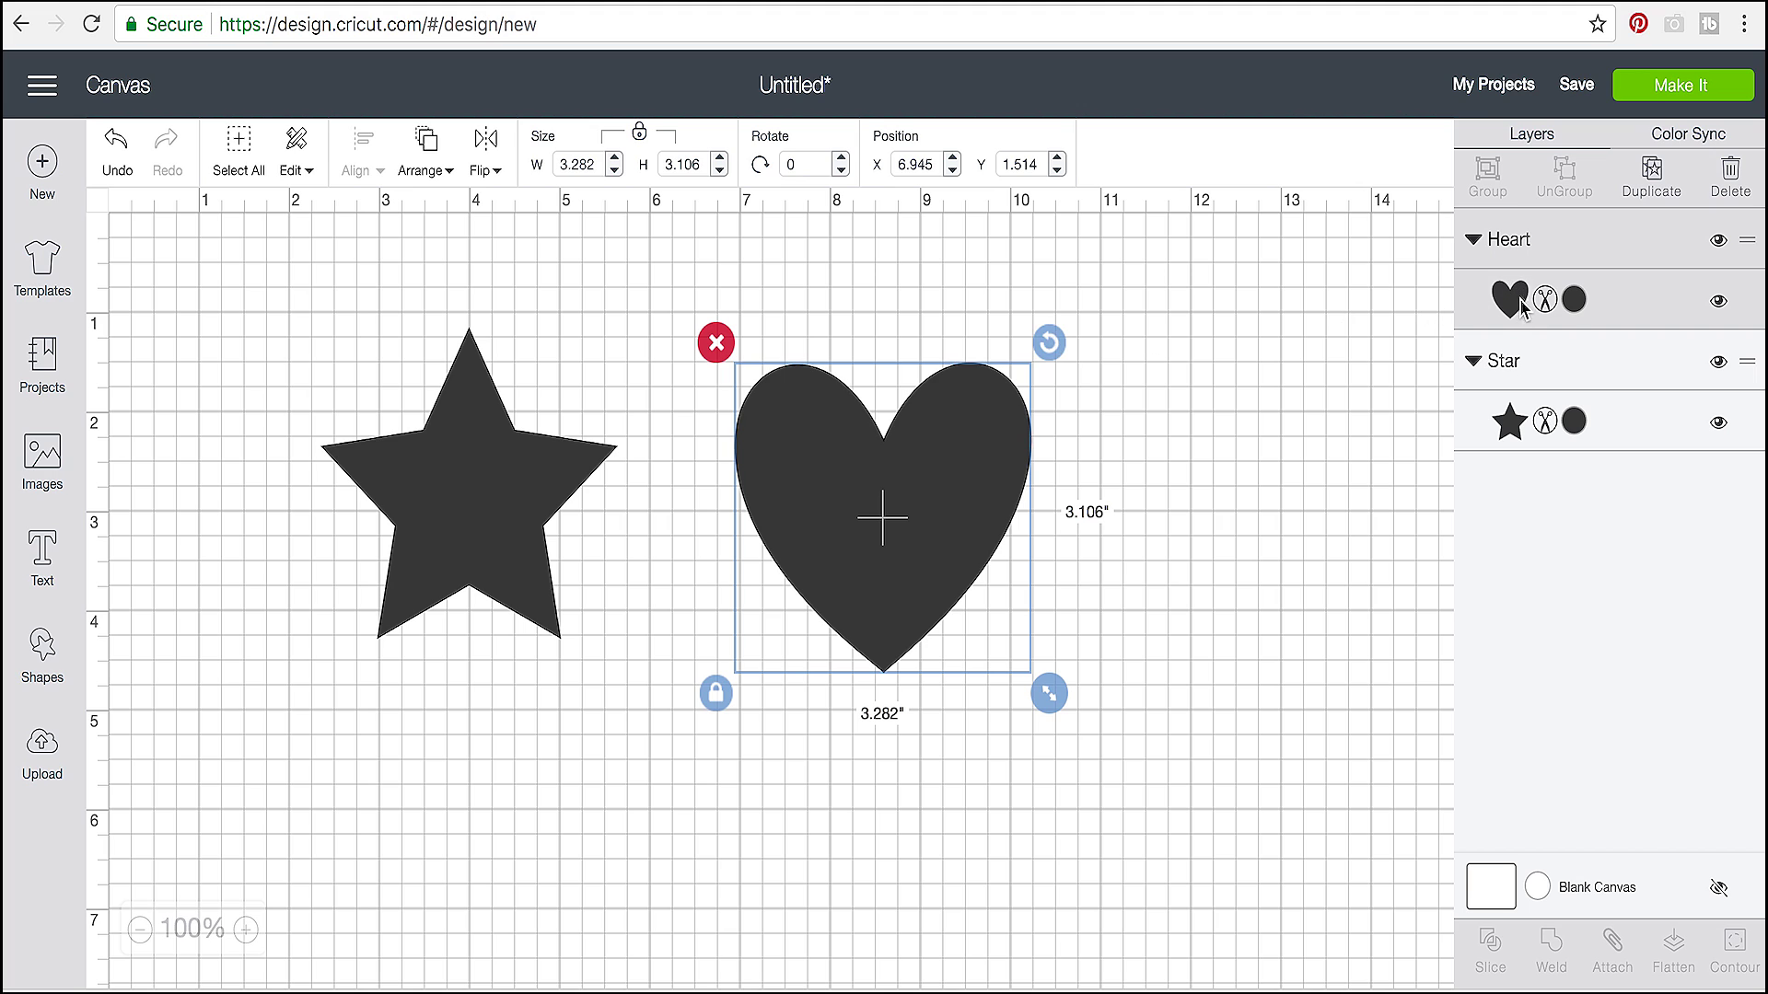
Step: Change the heart's colour to red and space the two shapes apart, with the star on the heart's left
click(1574, 300)
click(1314, 529)
click(841, 738)
mouse_move(482, 589)
mouse_down()
mouse_move(368, 612)
mouse_move(465, 611)
mouse_up()
drag(799, 516, 846, 514)
drag(454, 520, 527, 473)
drag(899, 442, 964, 412)
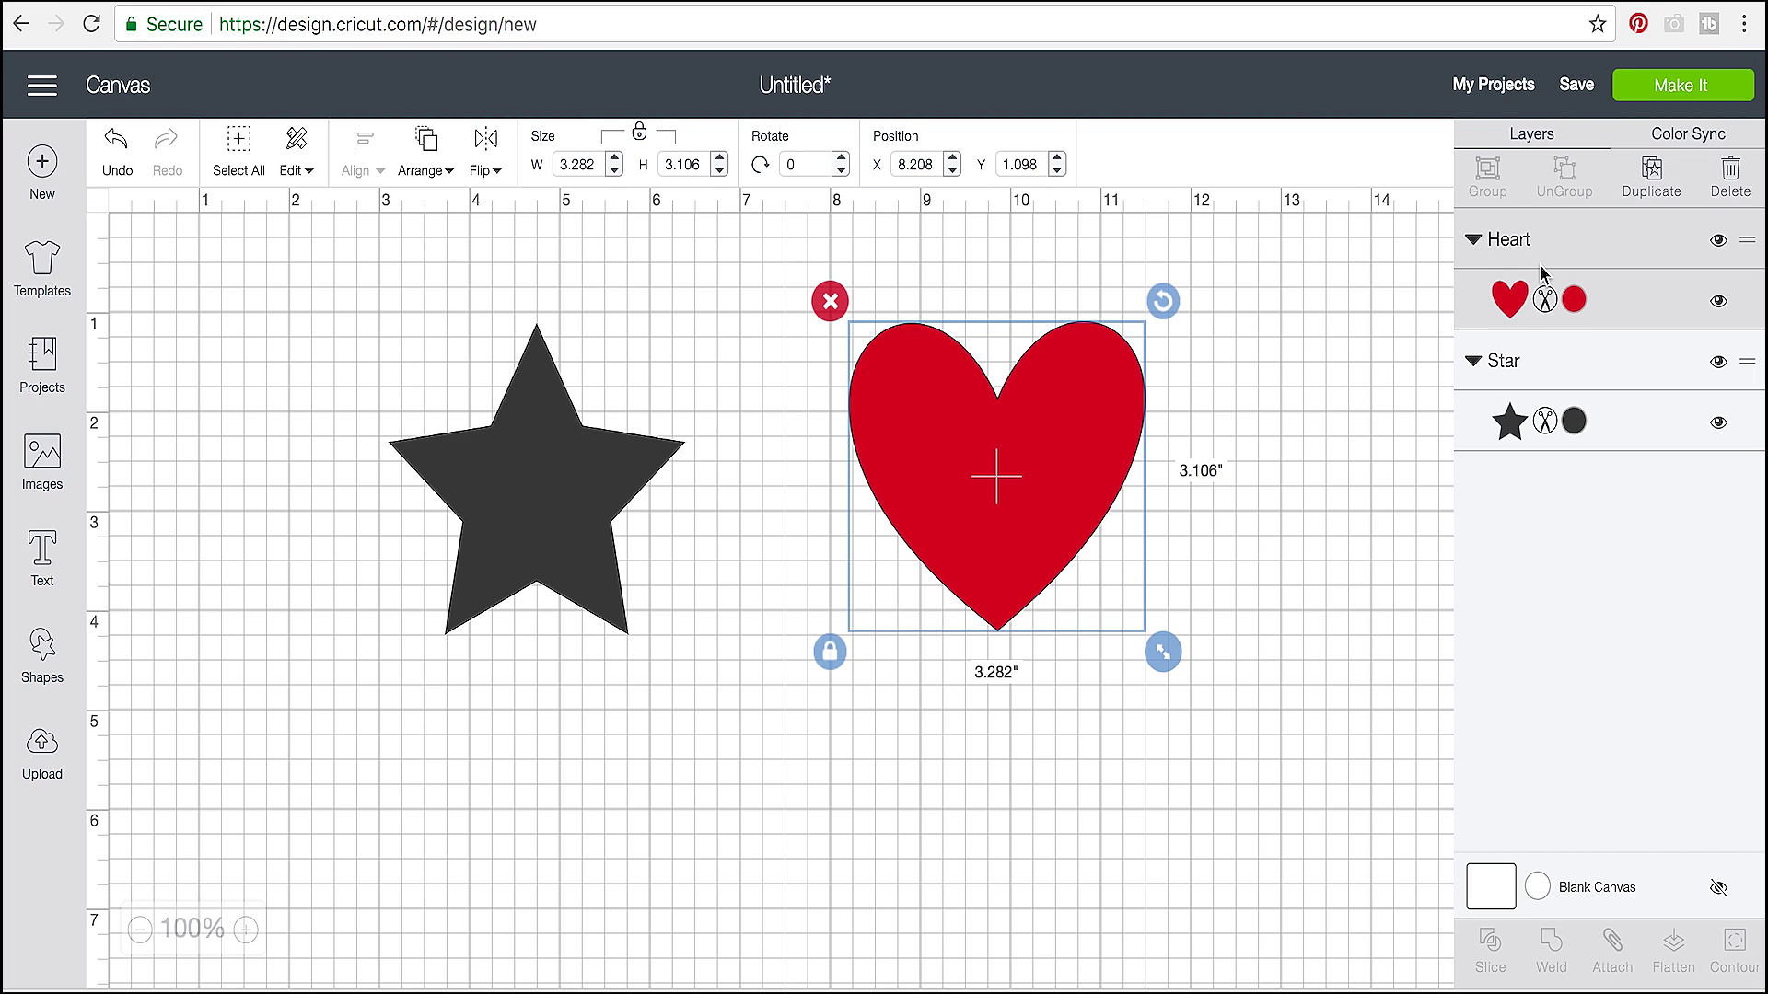
drag(998, 549, 911, 578)
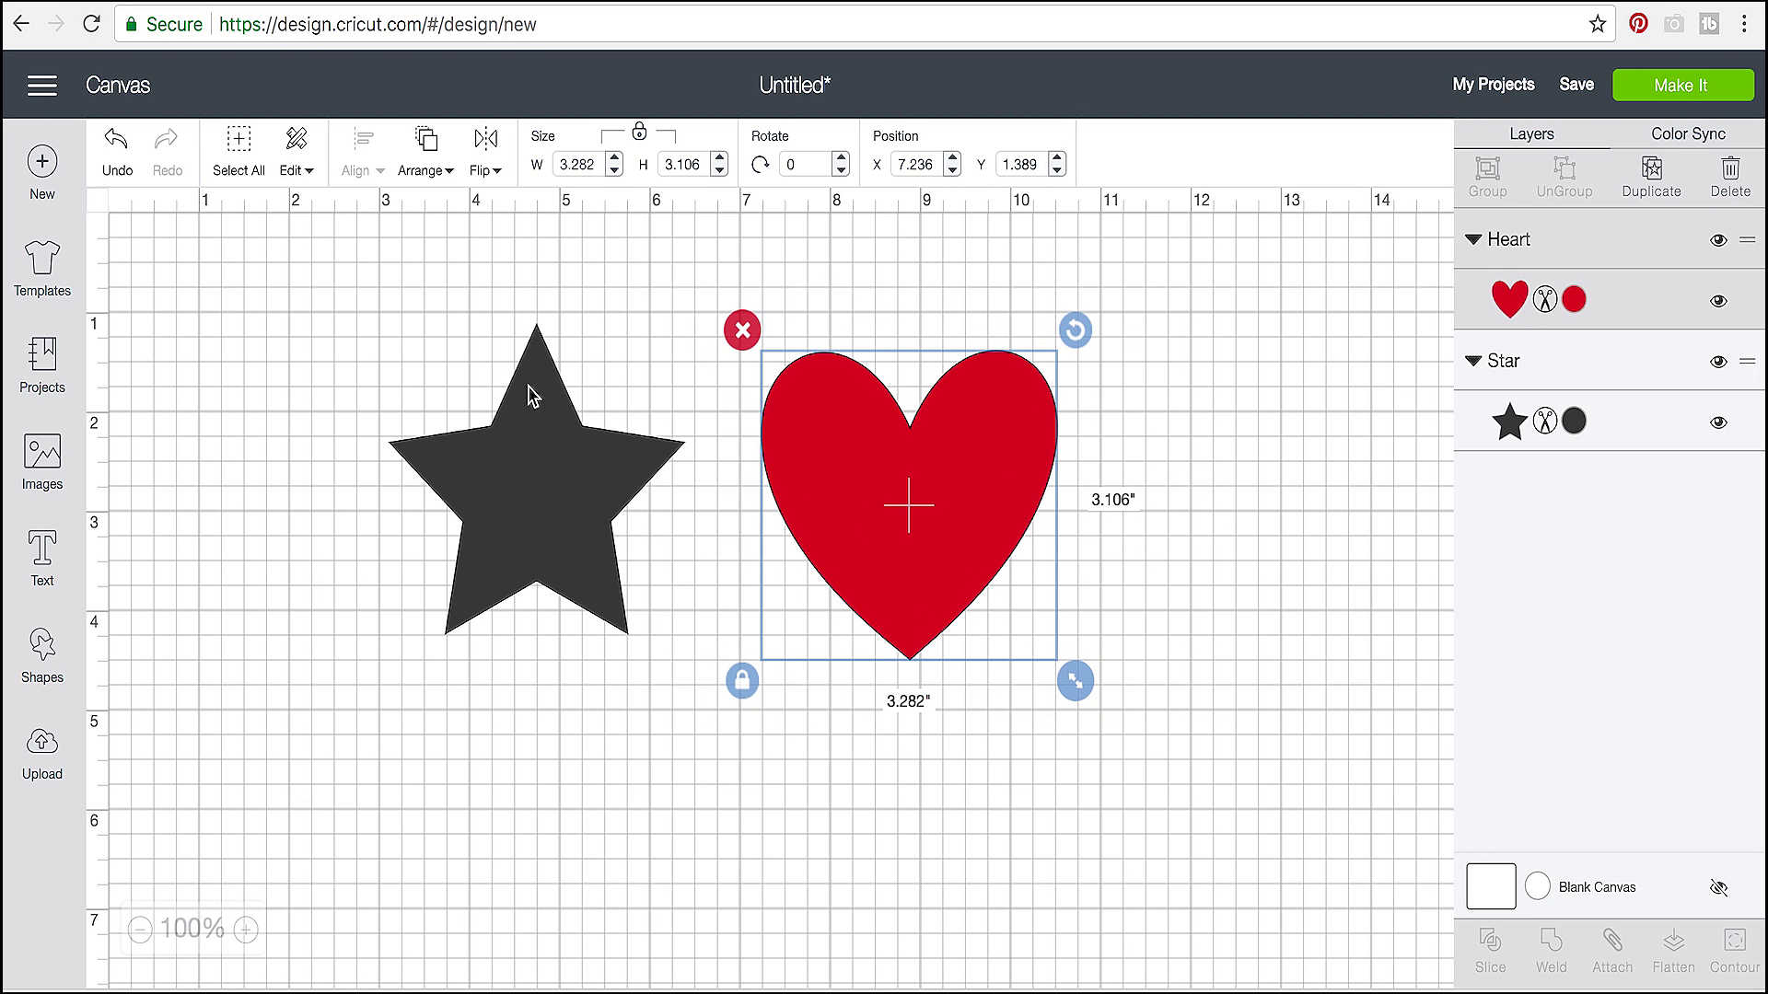
Step: Change the star's colour to jade green and leave a clear gap between the star and the red heart
click(1574, 421)
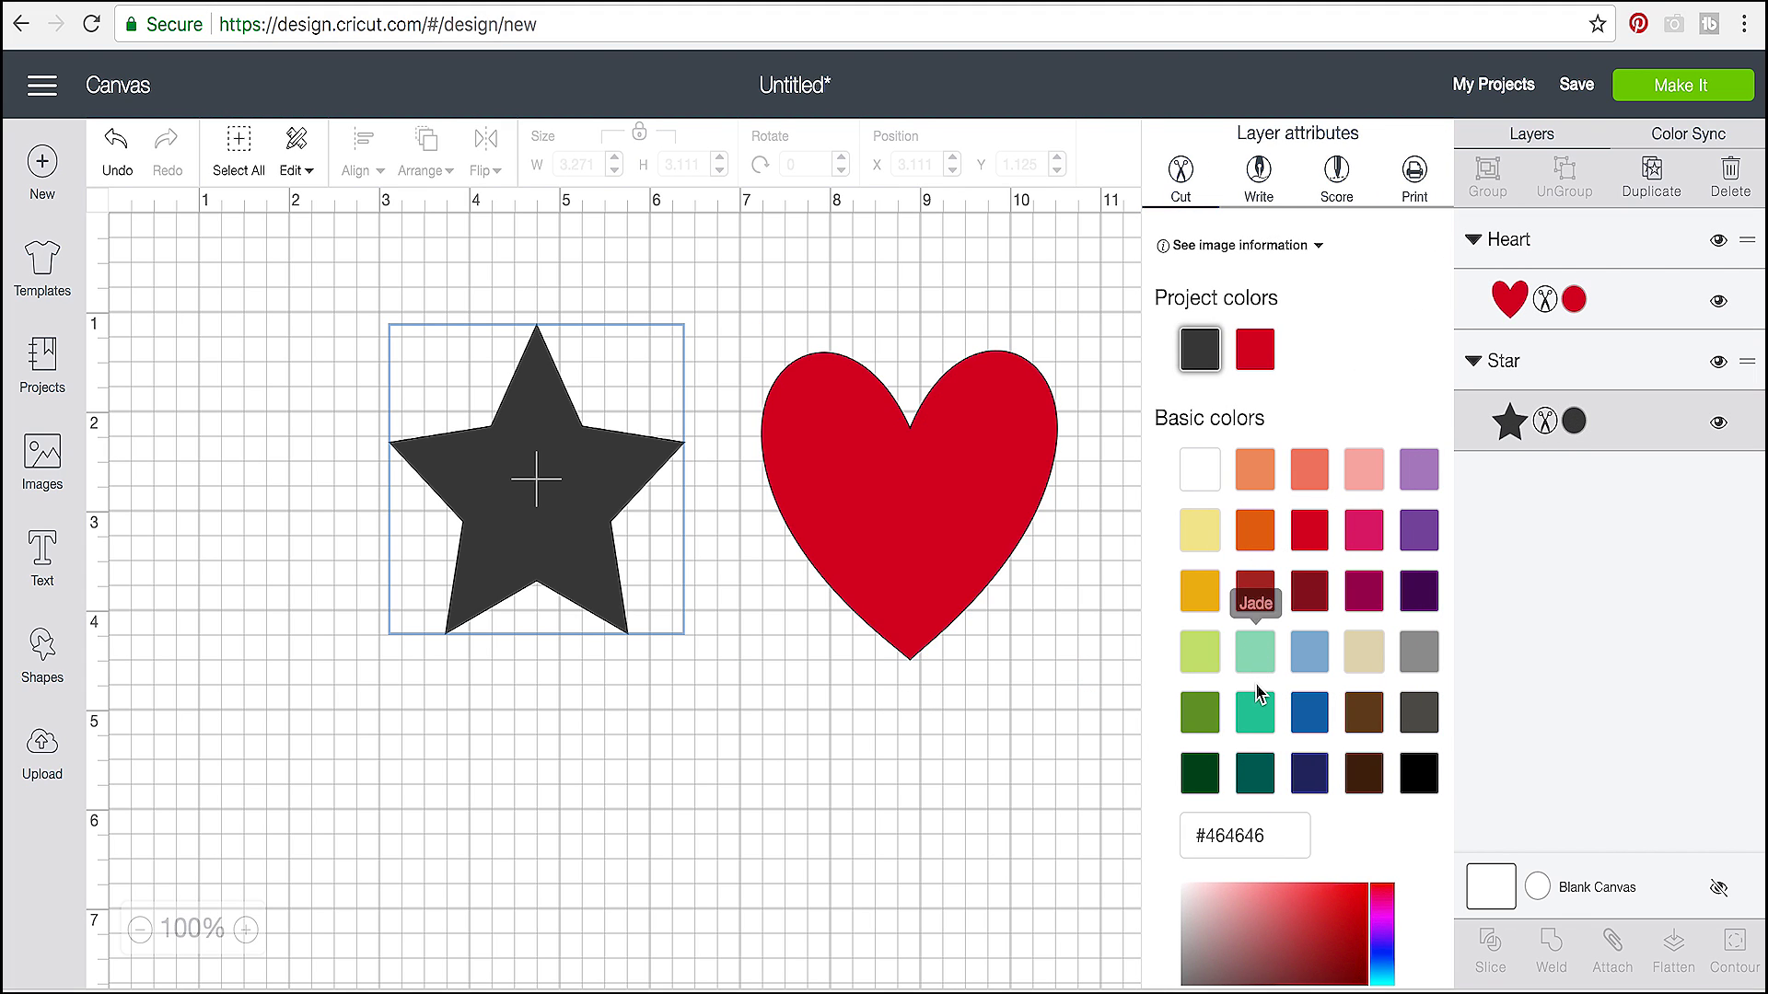
click(1253, 651)
click(705, 643)
drag(566, 578, 441, 545)
drag(810, 511, 770, 509)
drag(474, 556, 546, 591)
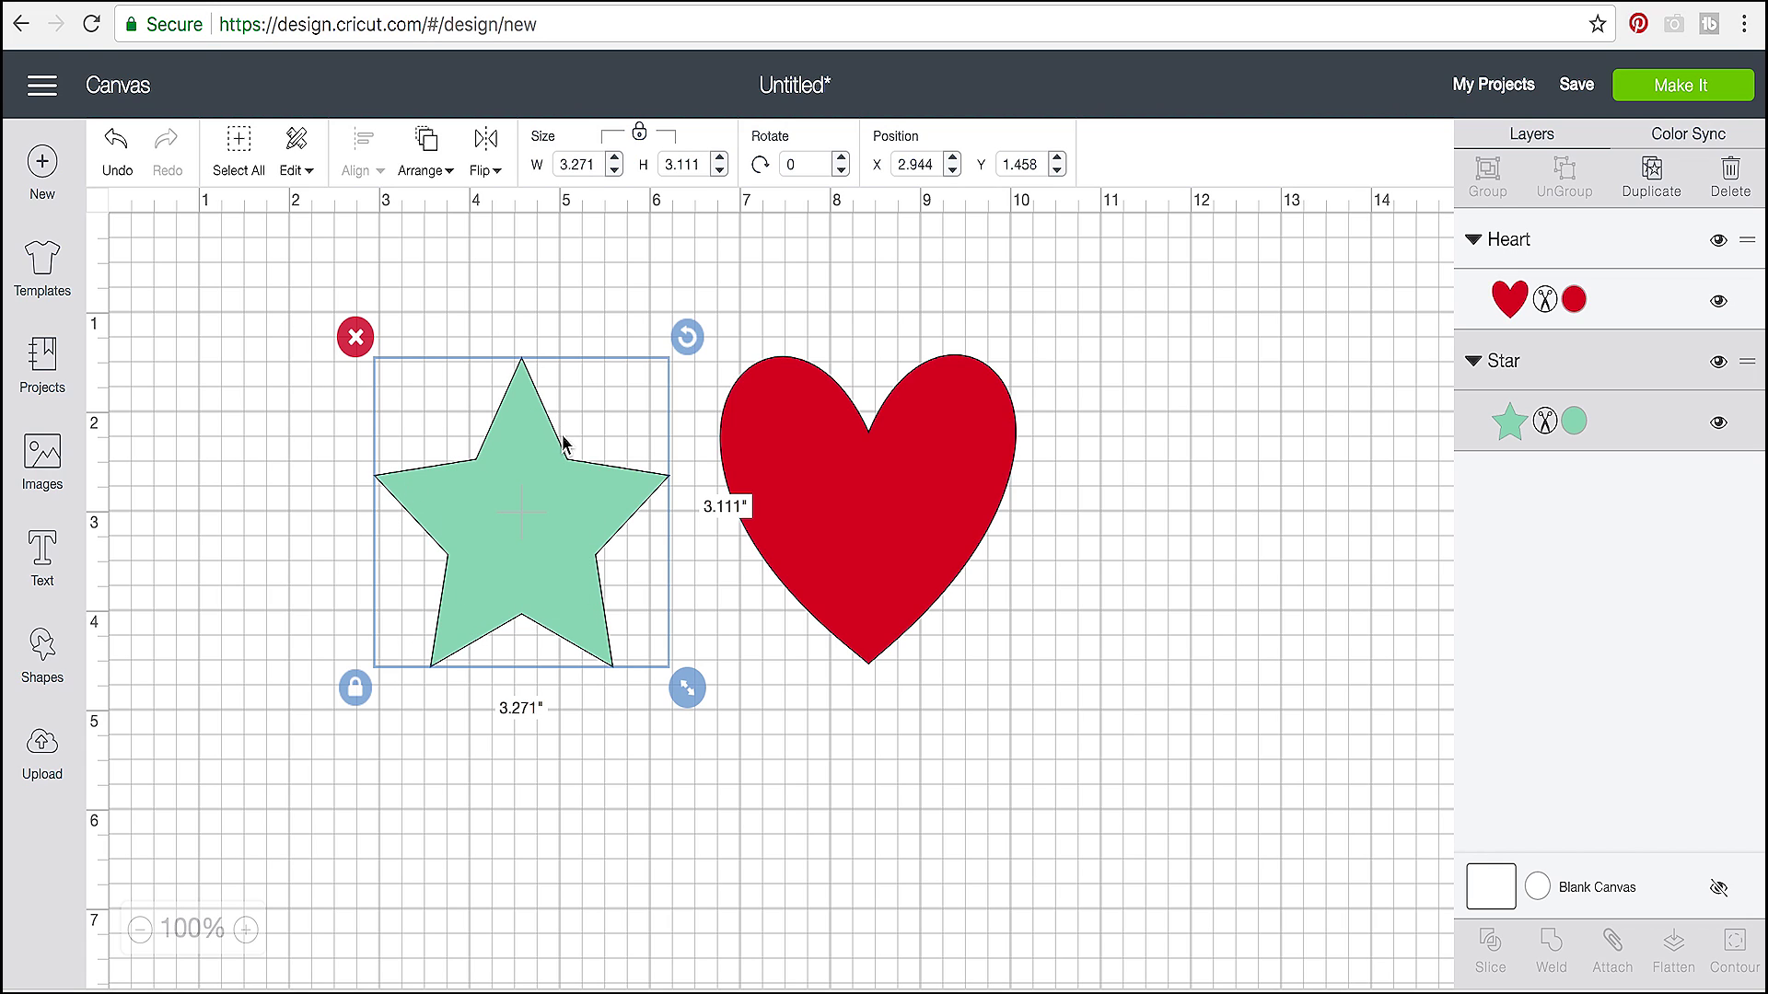
drag(876, 478, 941, 483)
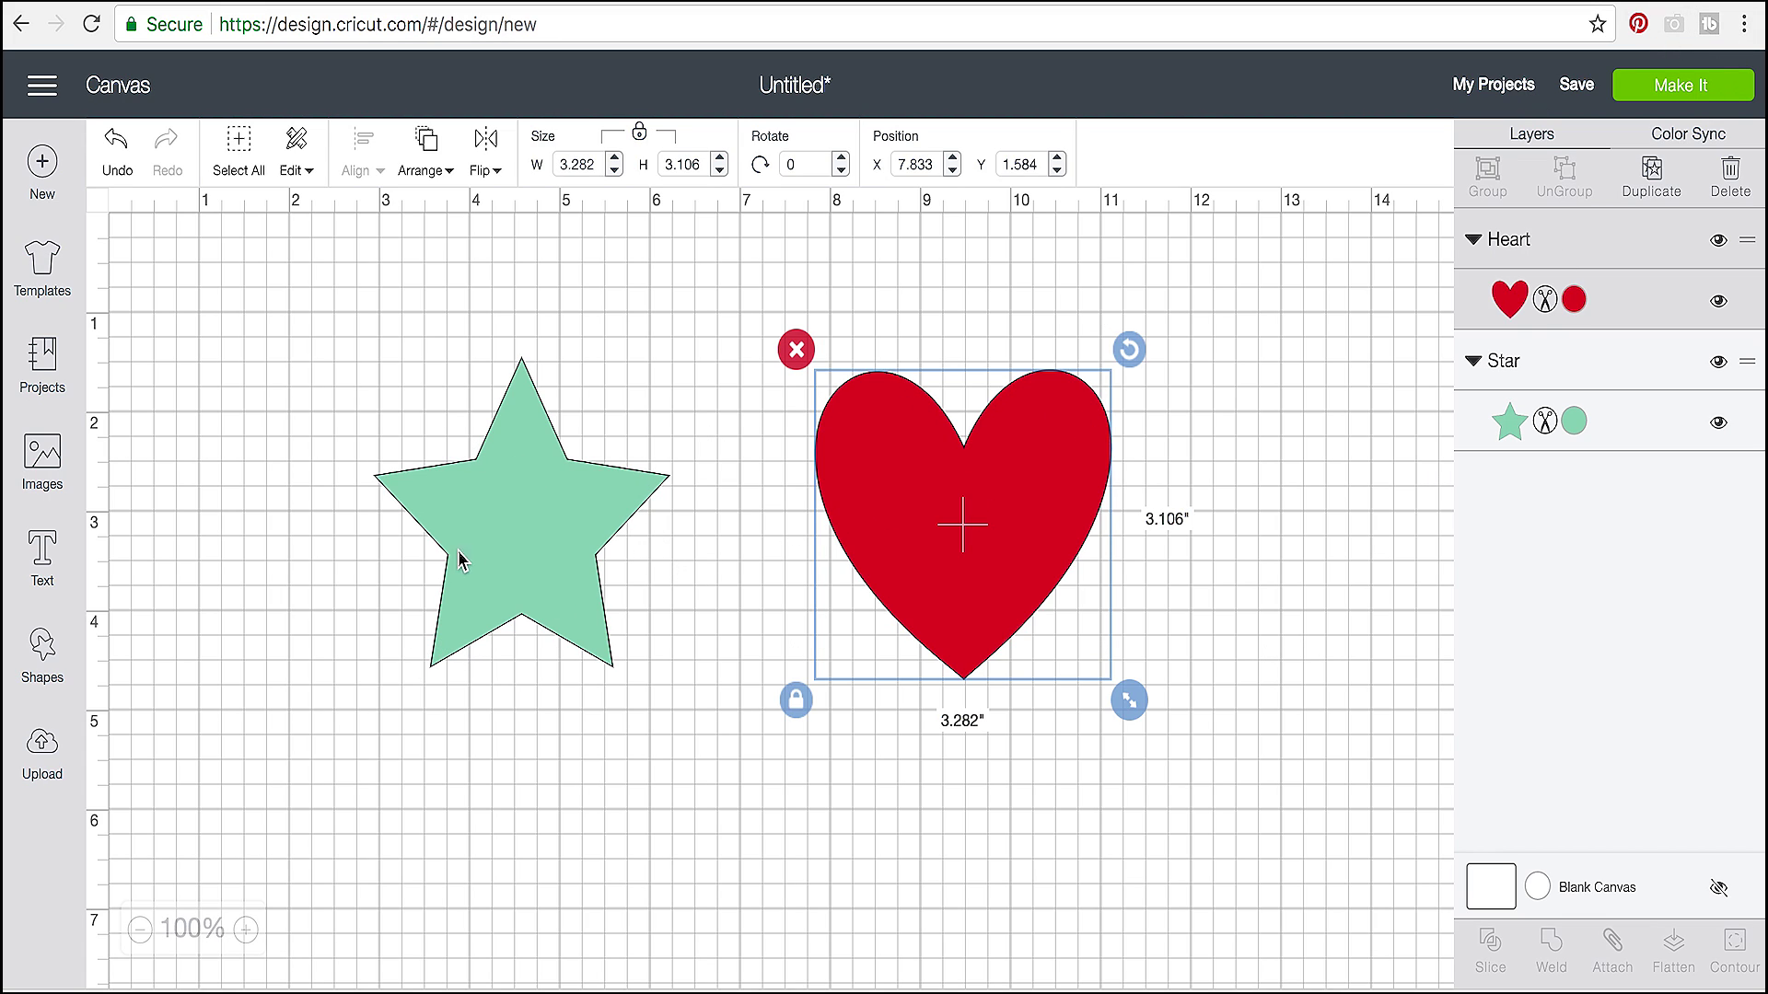
Step: Preview the cutting mats for the separate star and heart, checking both mats, and return to the canvas
click(1708, 86)
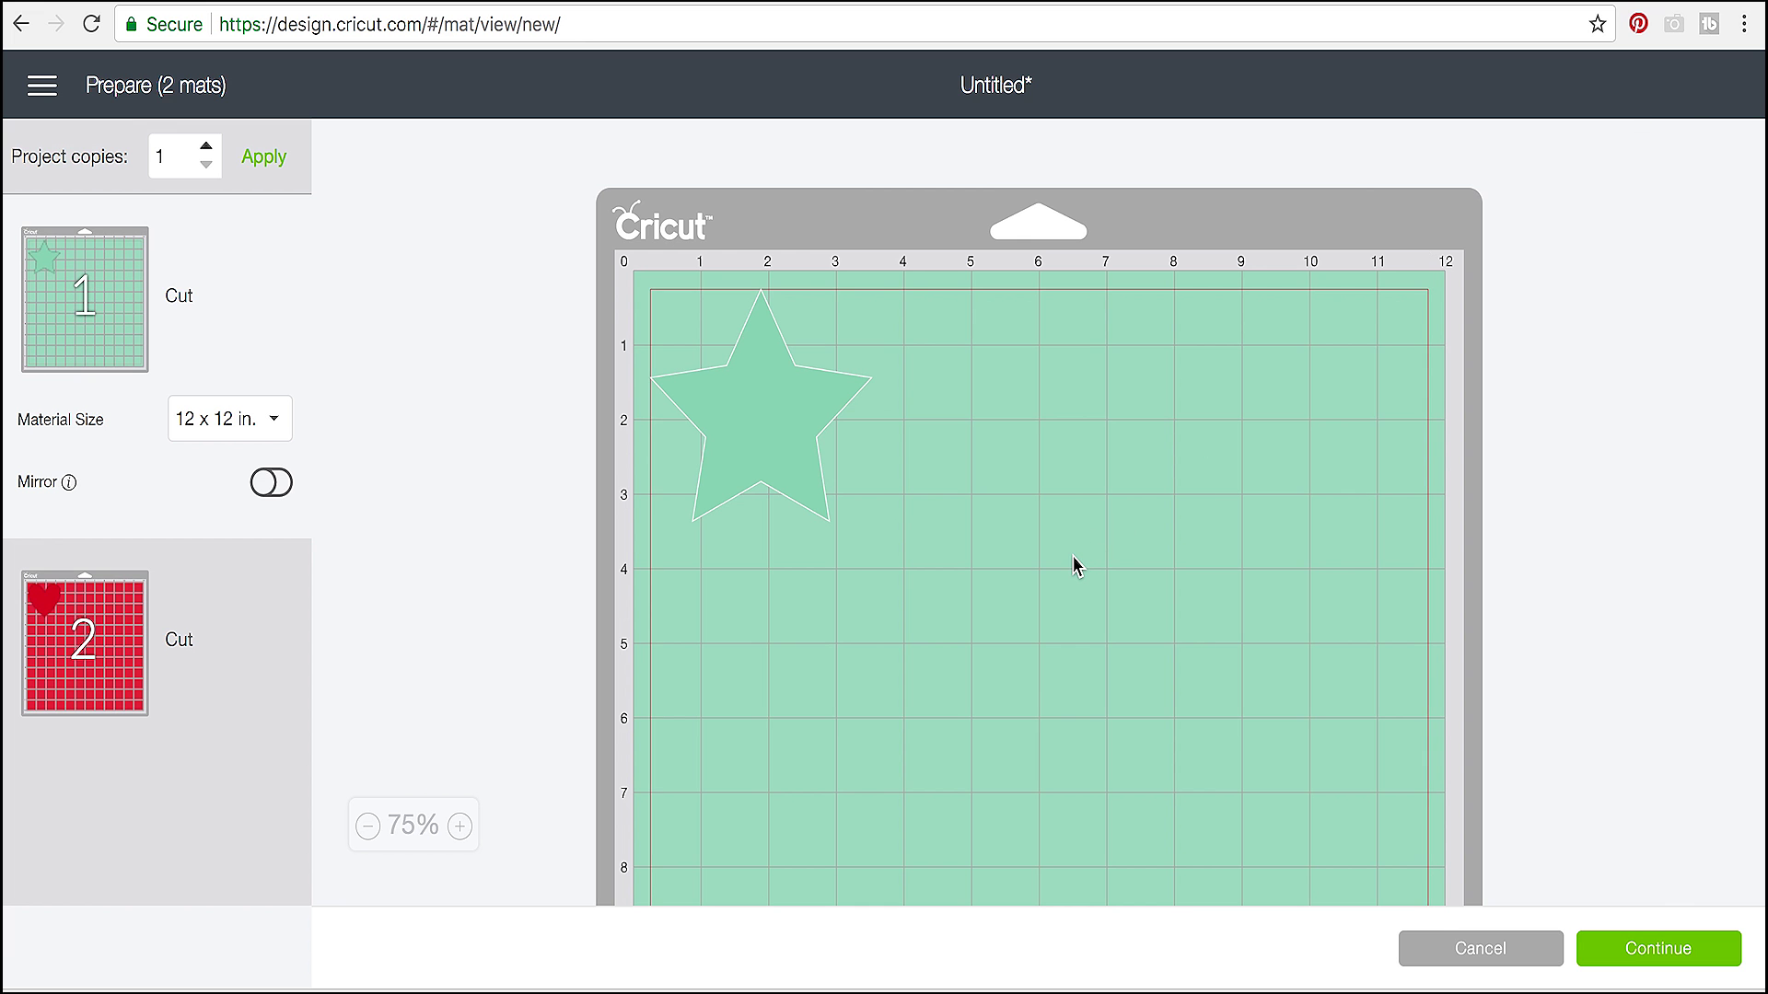
scroll(1075, 563, down, 5)
scroll(1075, 563, down, 3)
click(48, 709)
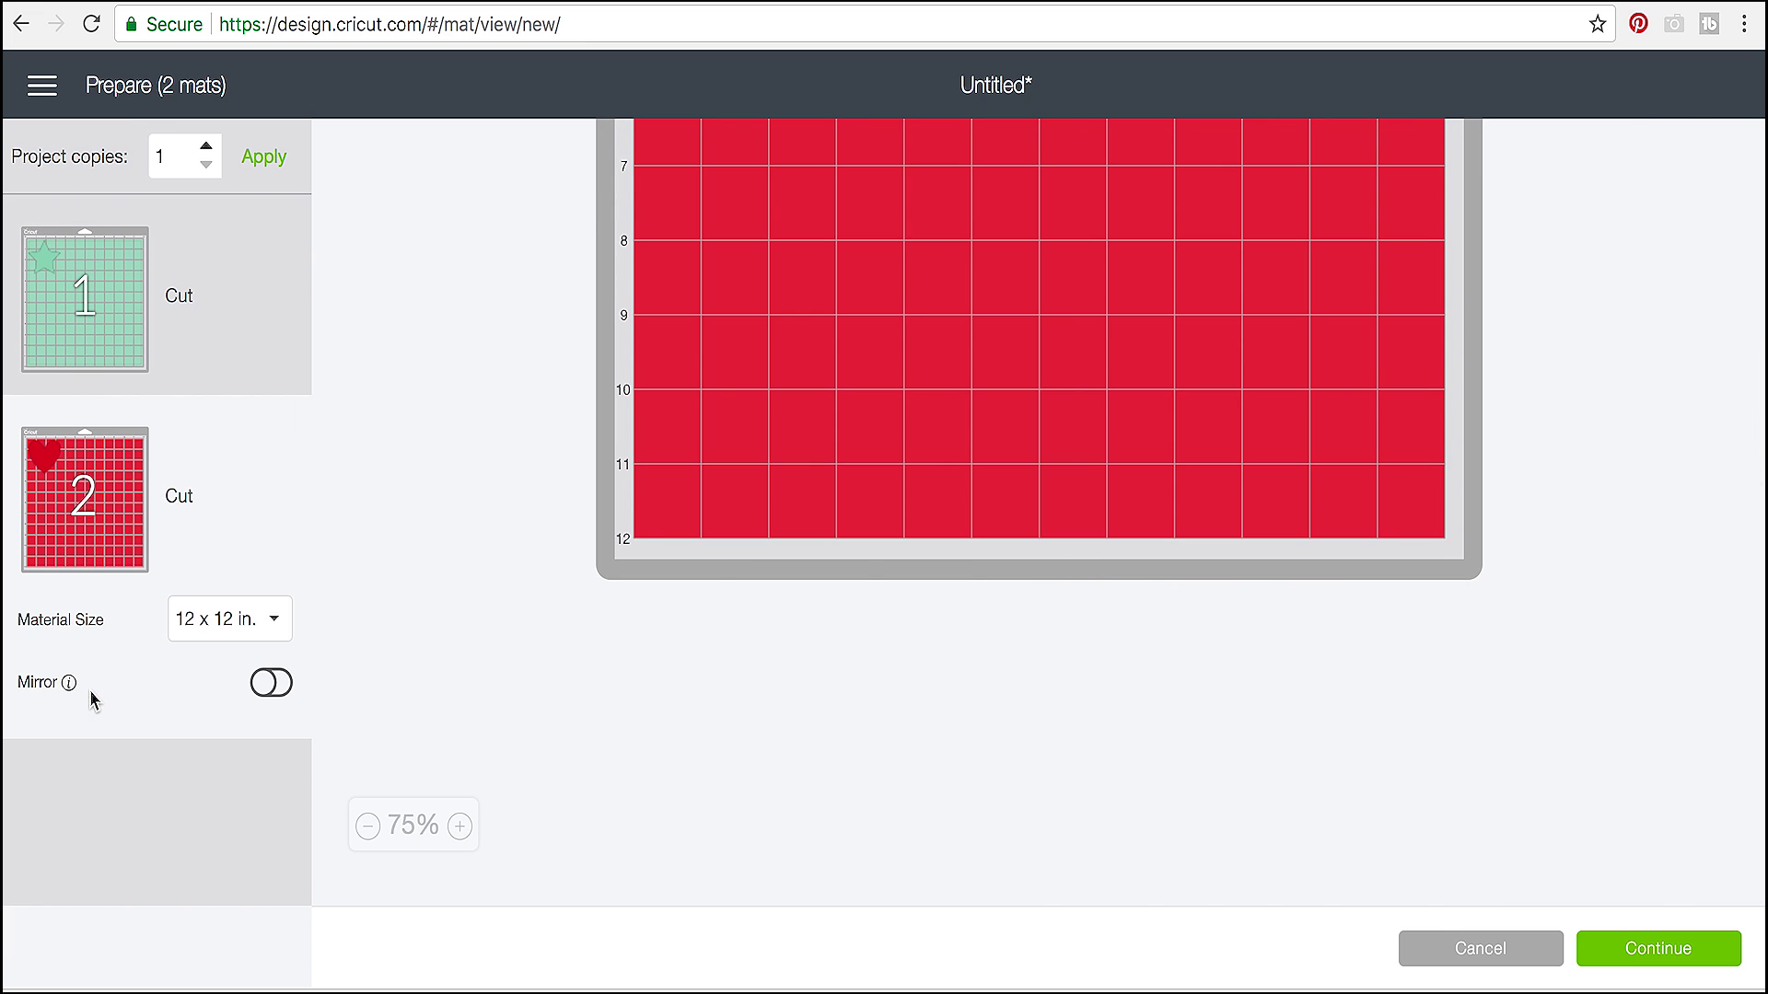
scroll(742, 601, up, 8)
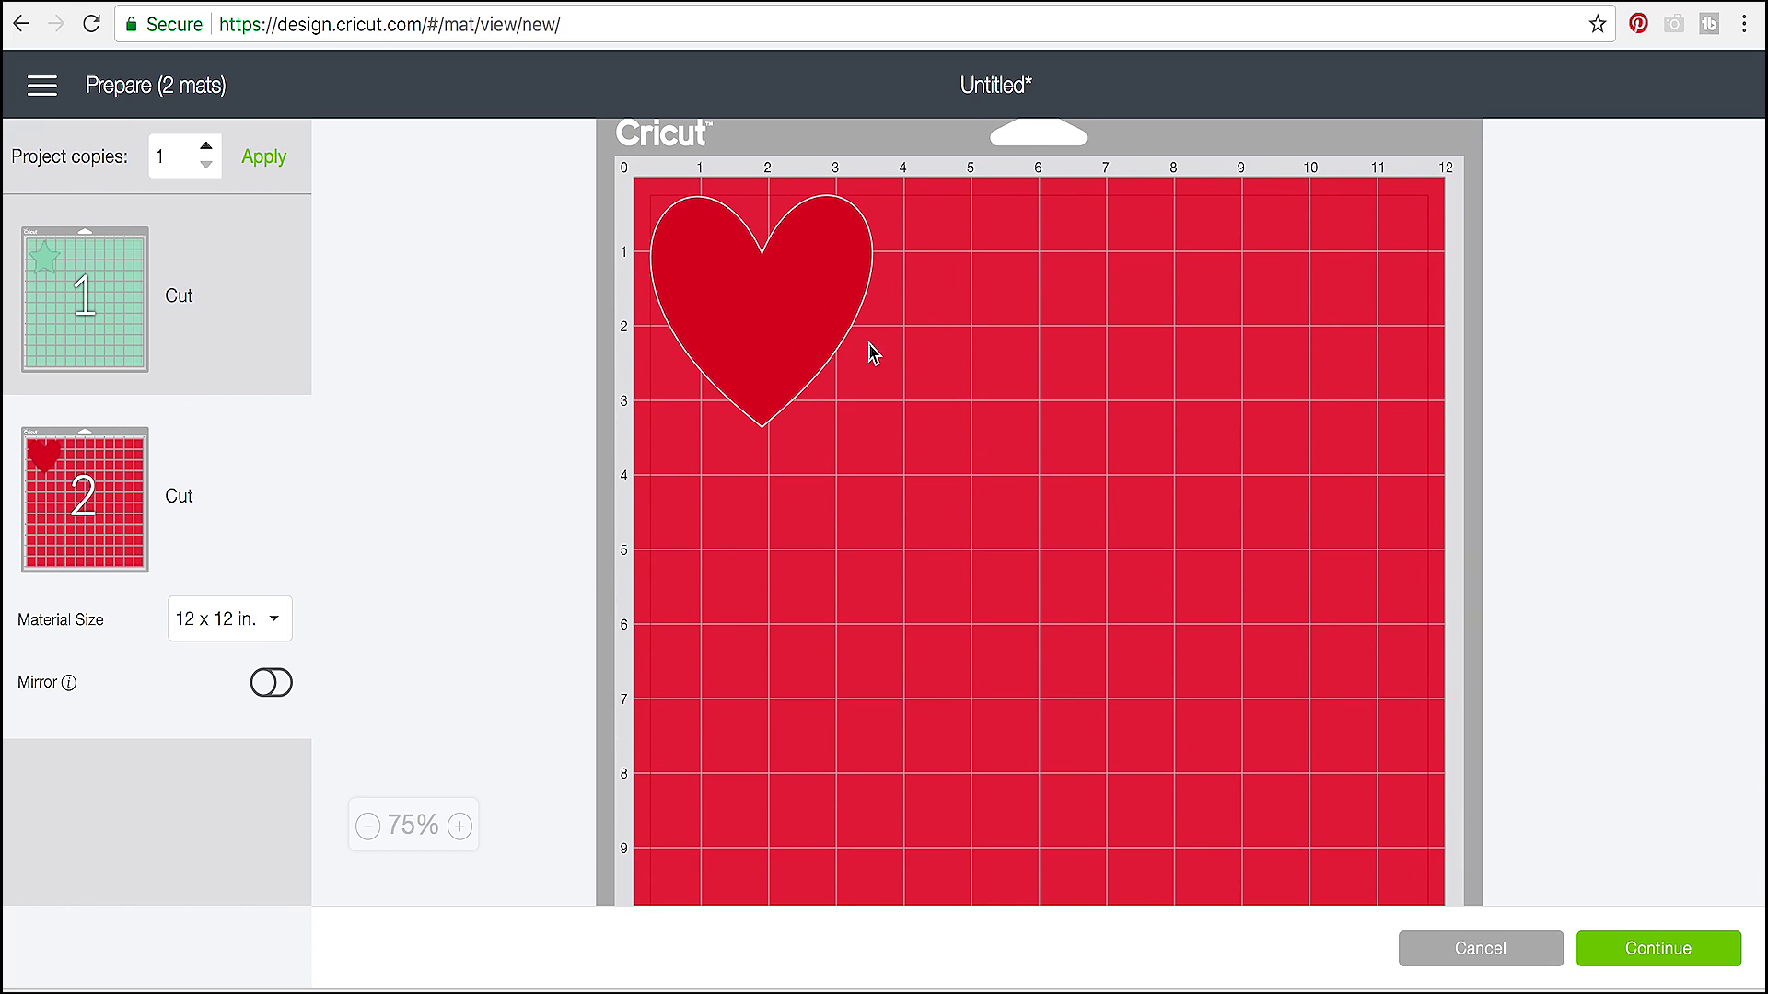
scroll(789, 315, up, 2)
click(140, 333)
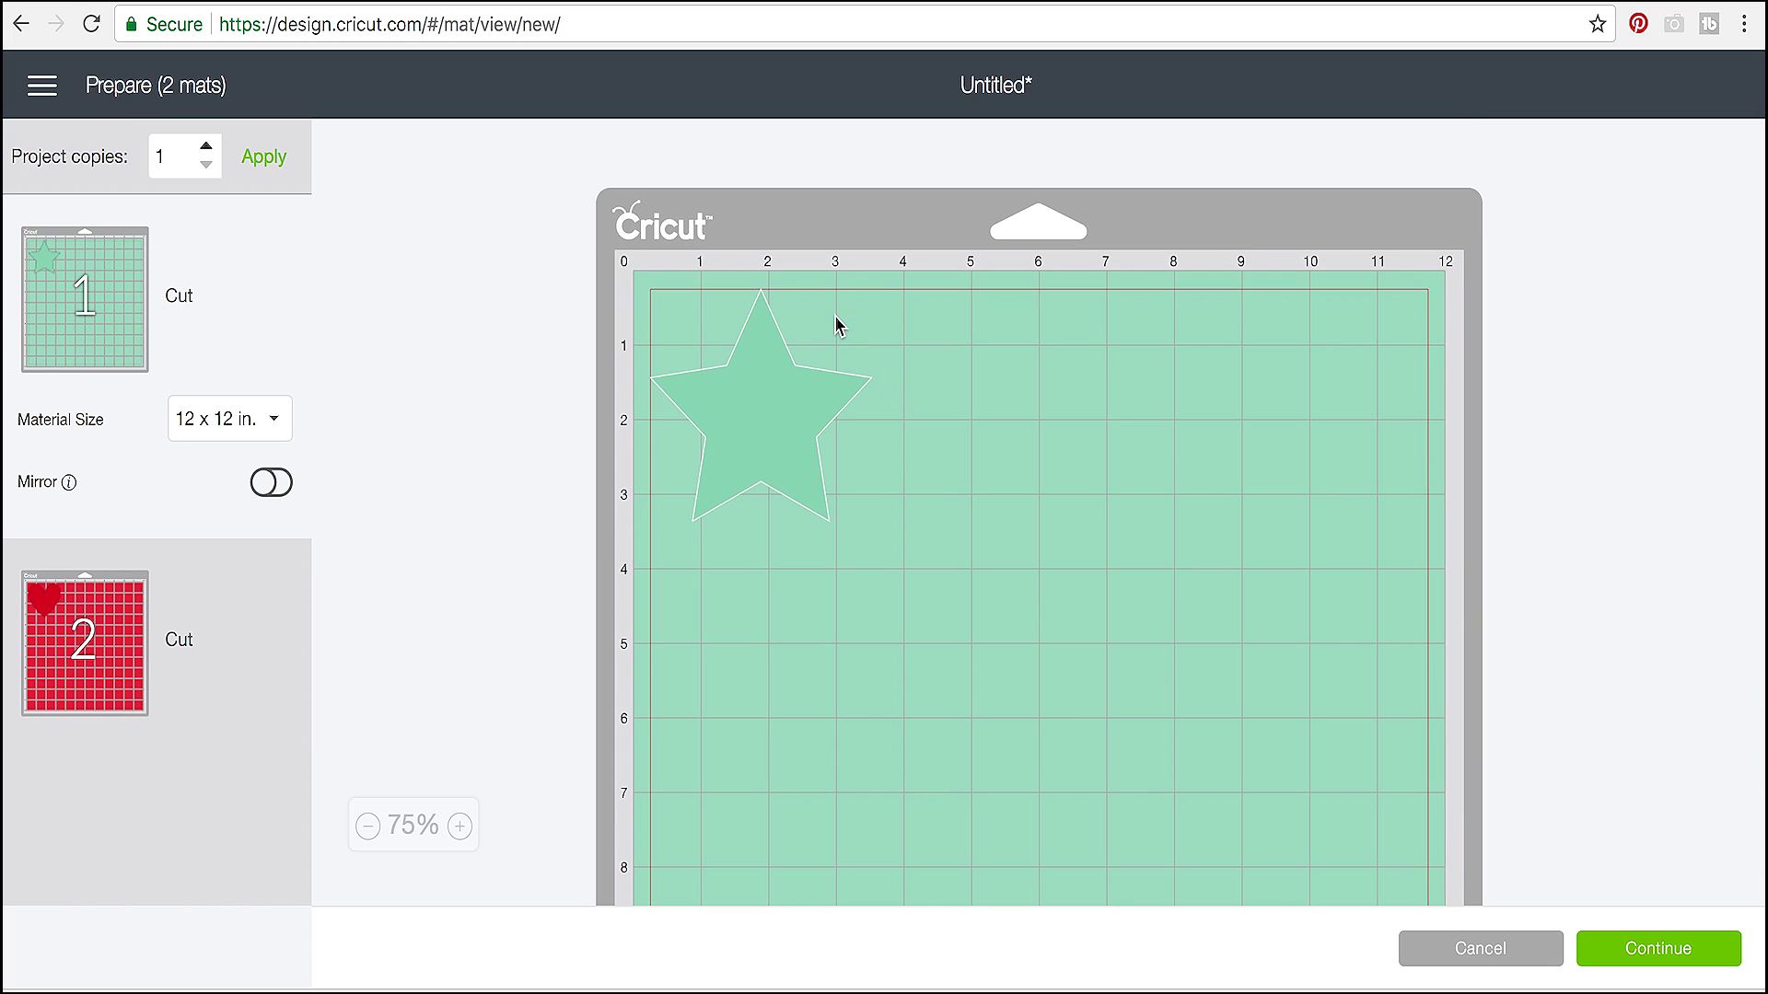
click(1532, 951)
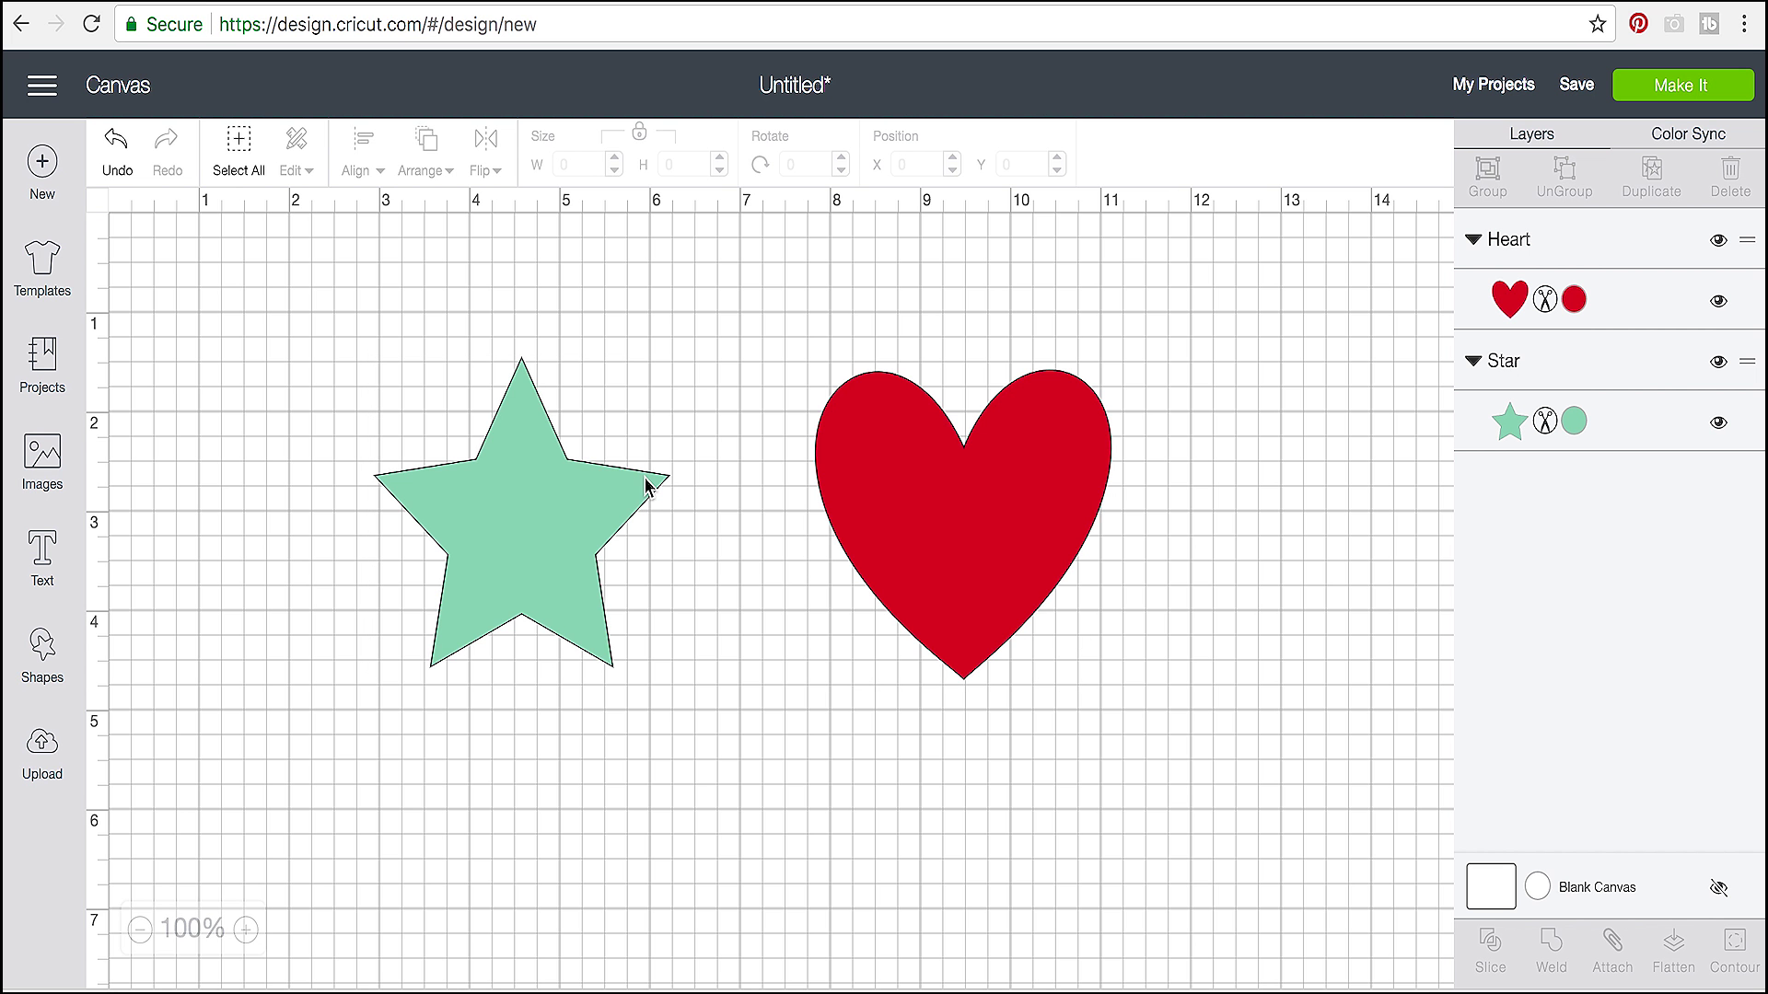
Step: Lay the heart over the star and group the two shapes
drag(939, 511, 890, 526)
click(609, 532)
drag(610, 532, 617, 545)
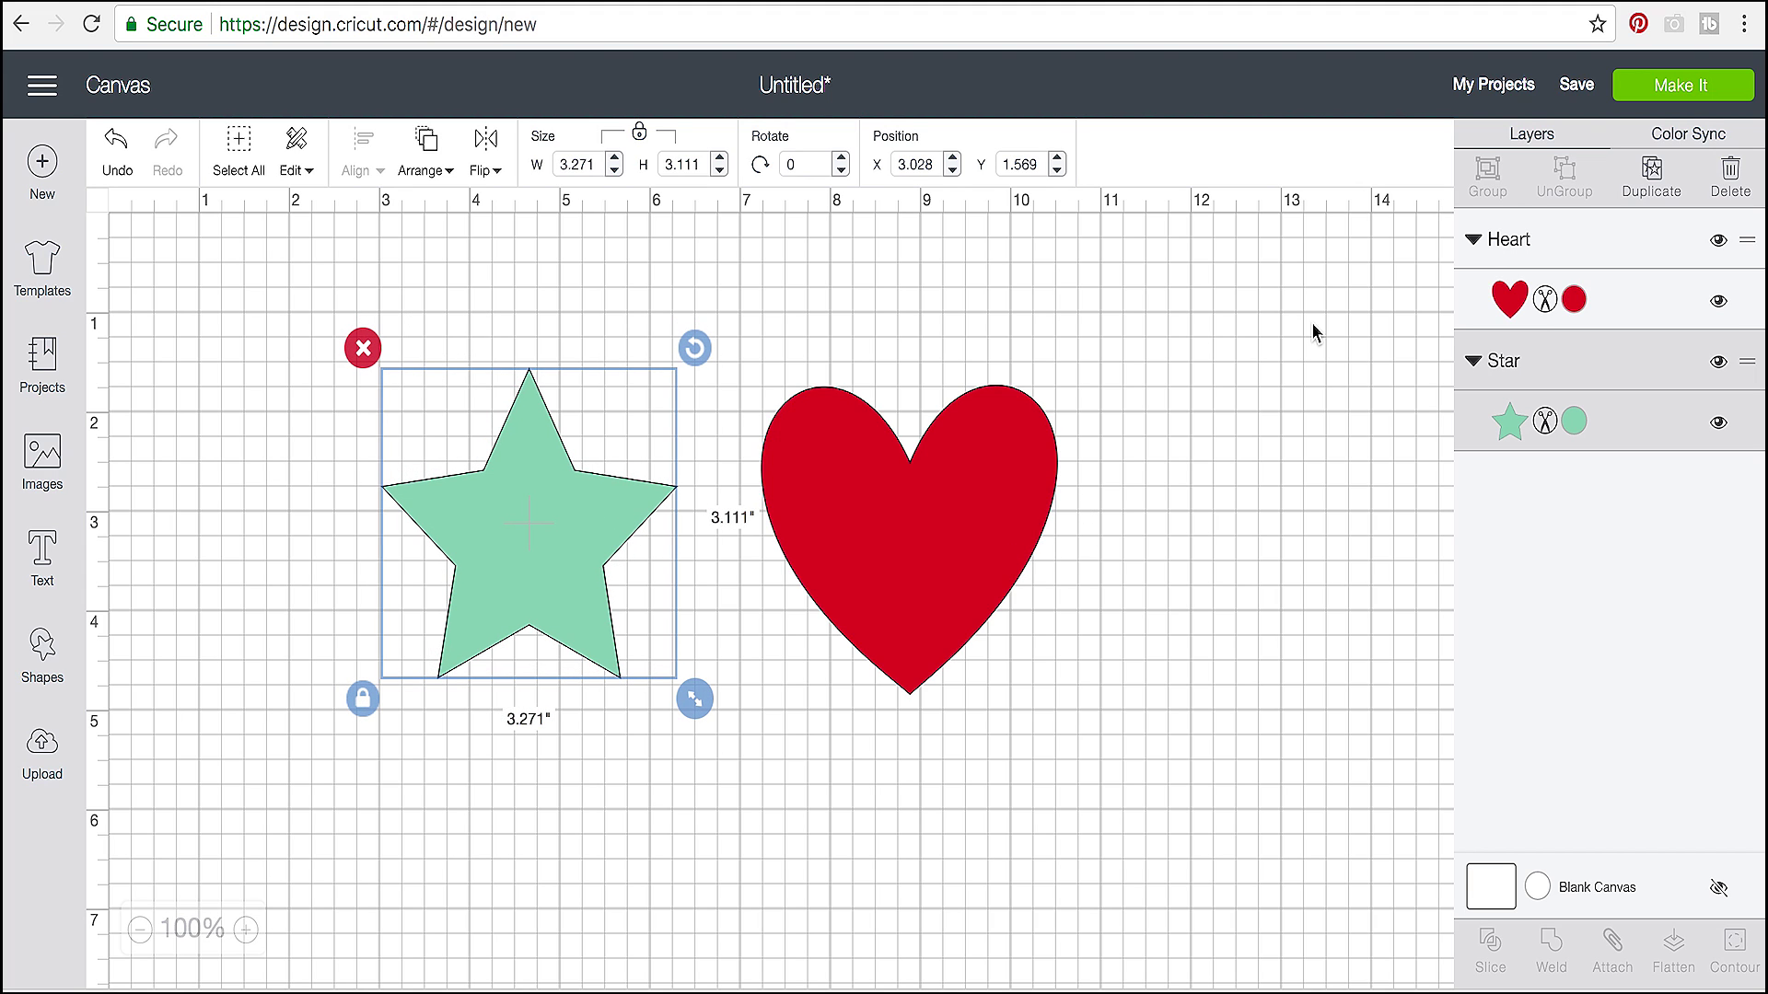
drag(624, 669, 558, 569)
drag(829, 557, 446, 494)
click(709, 580)
drag(839, 623, 426, 463)
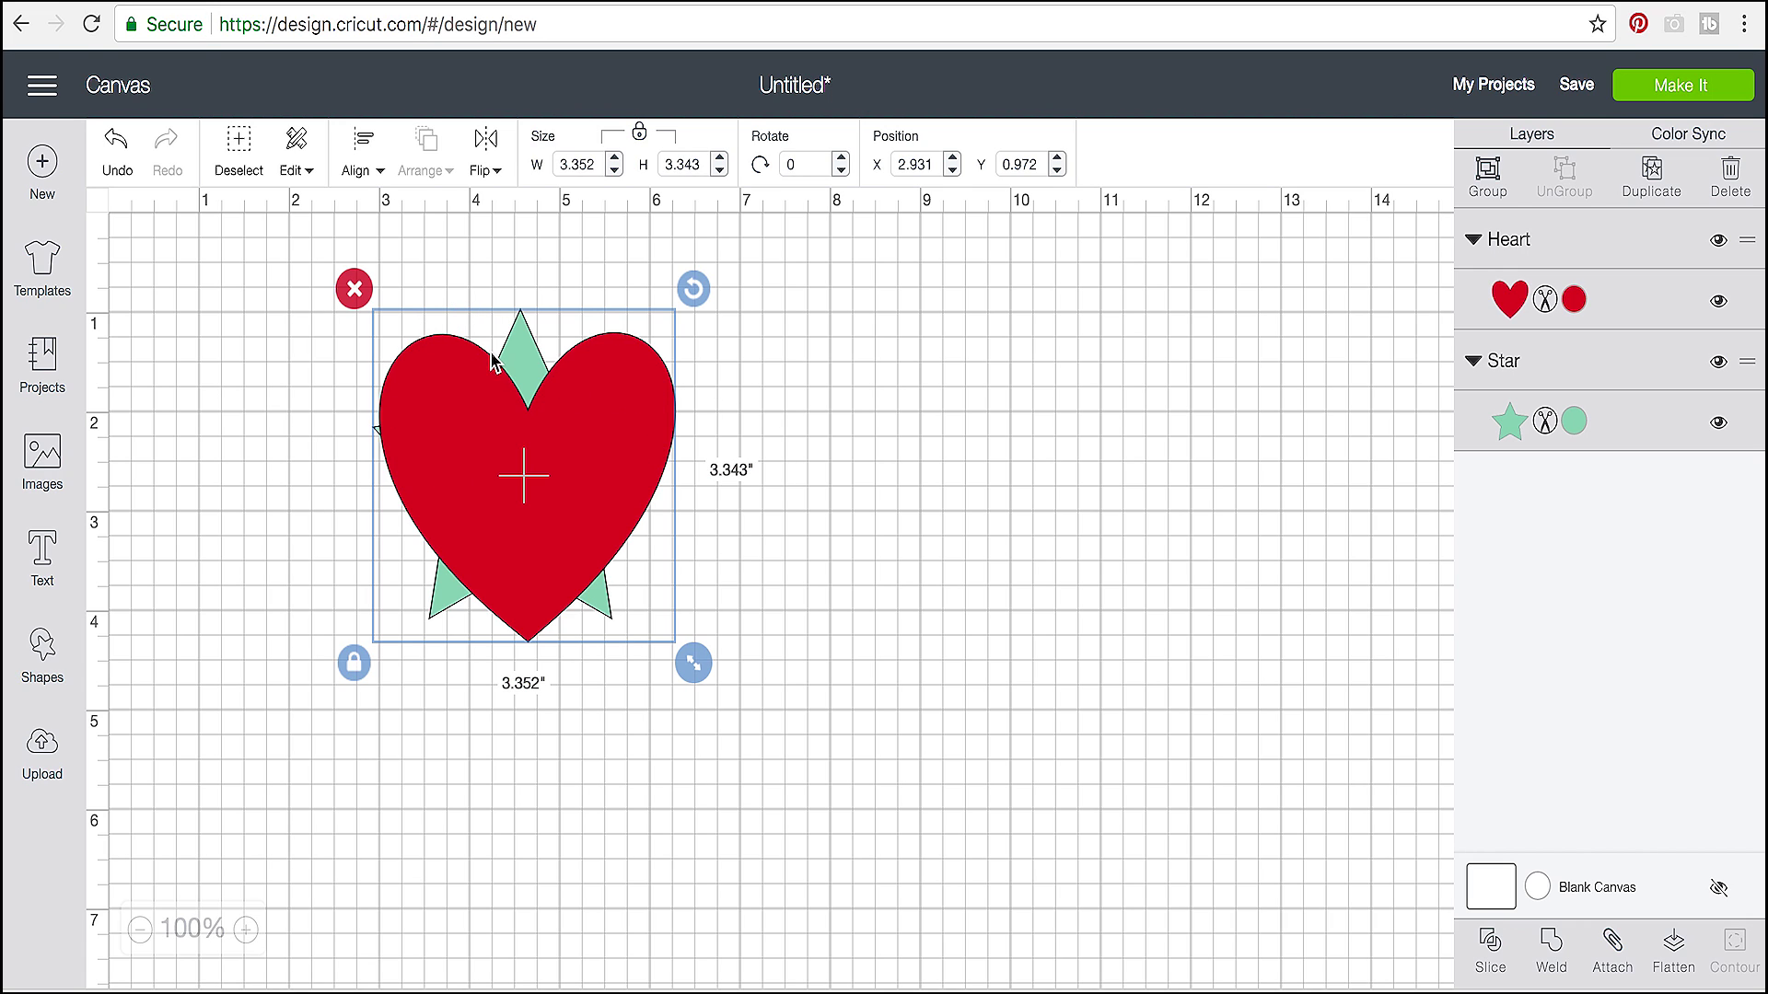
click(1478, 173)
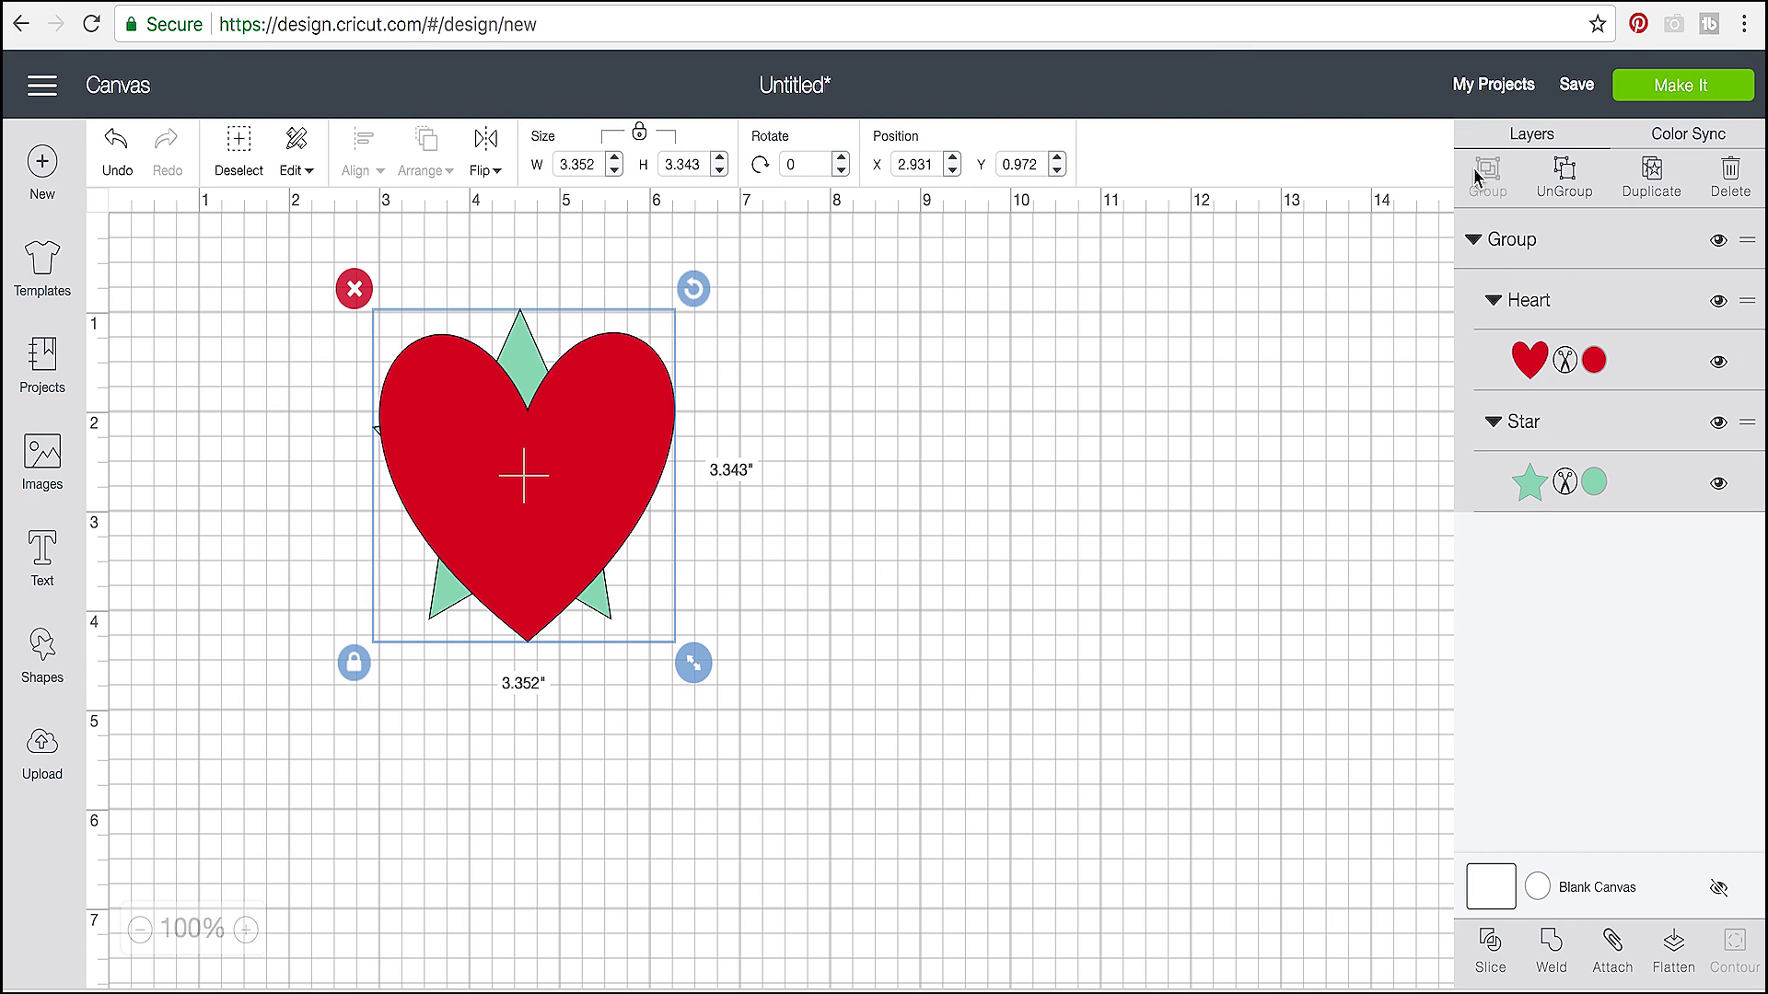
Step: Move the grouped heart and star around the canvas as one unit, ending at about X 5.1, Y 1.8
drag(511, 433, 642, 598)
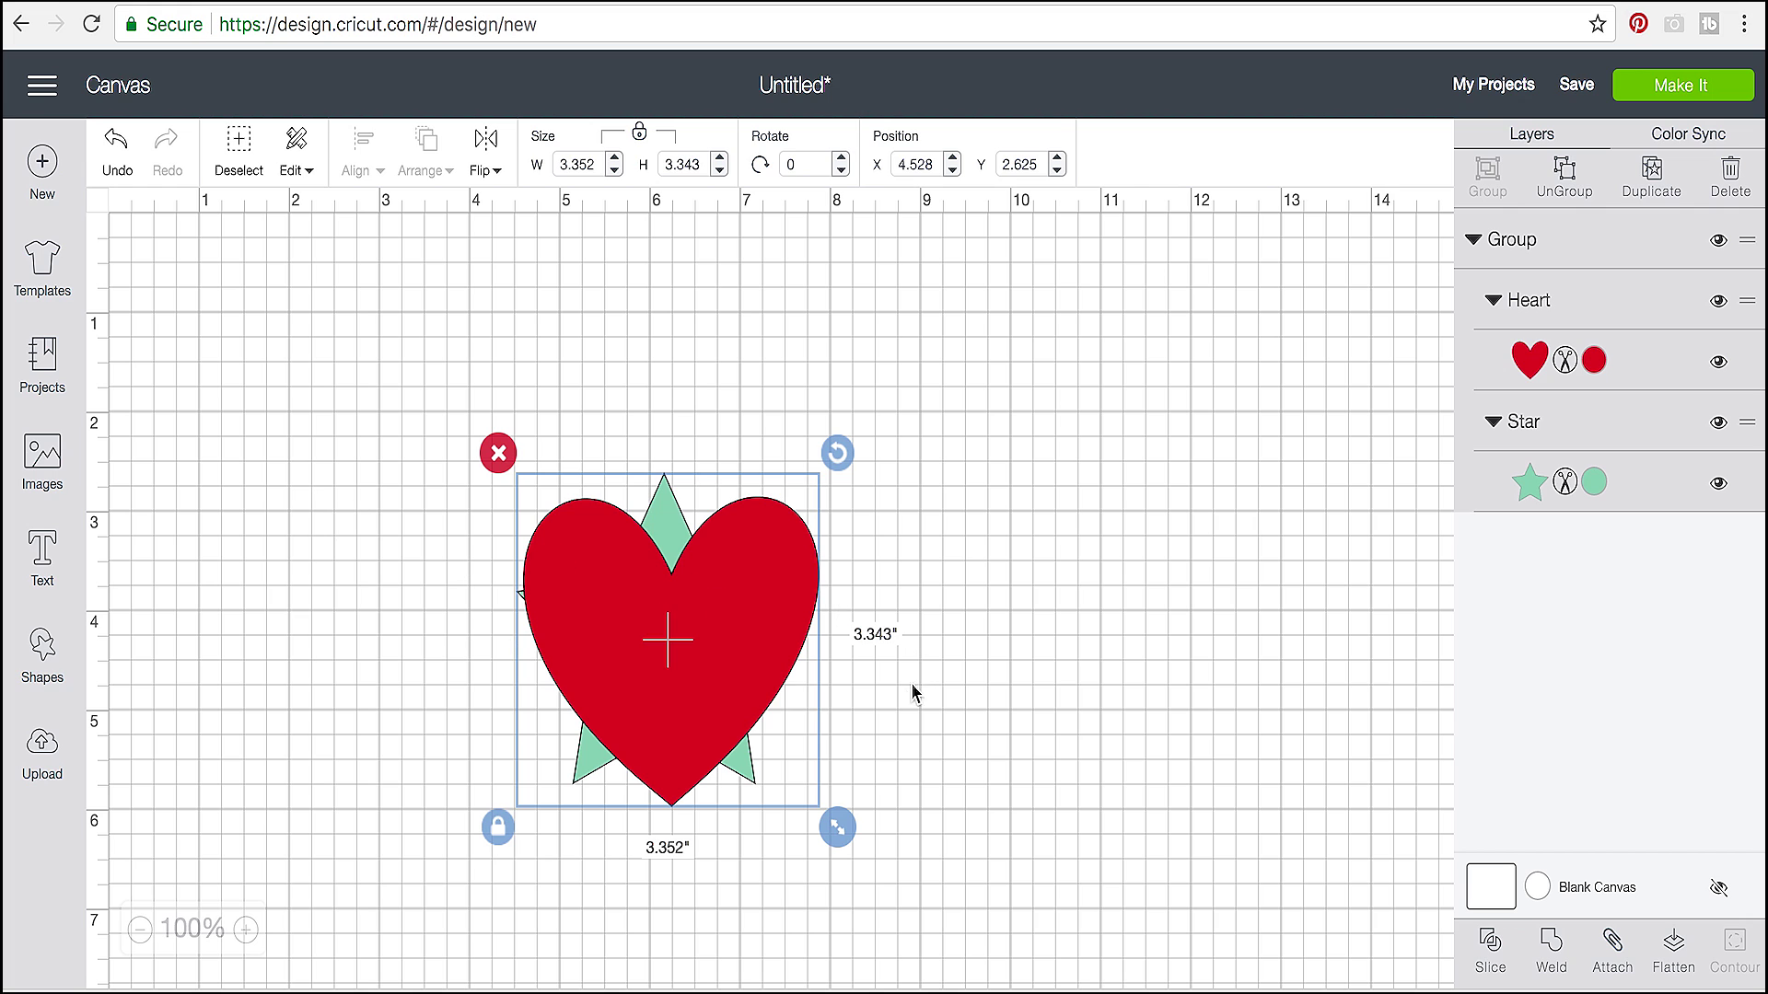
drag(649, 669, 618, 582)
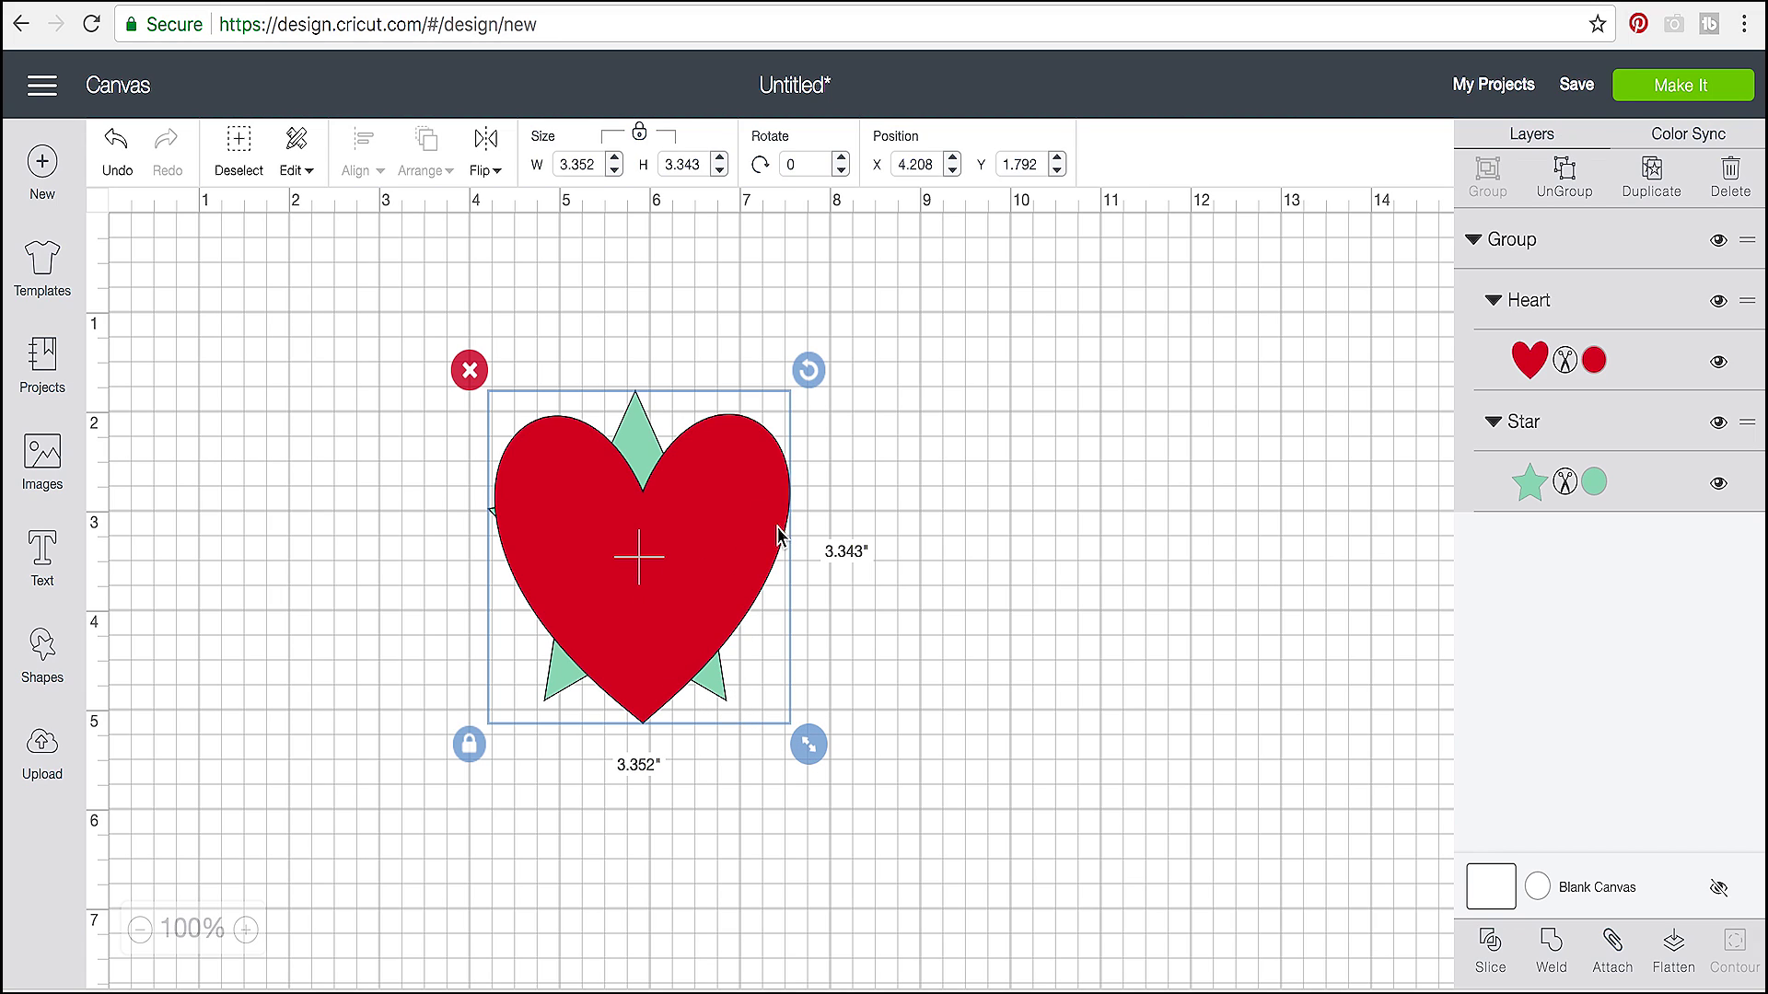
click(926, 455)
mouse_move(671, 506)
mouse_down()
mouse_move(892, 505)
mouse_move(689, 514)
mouse_up()
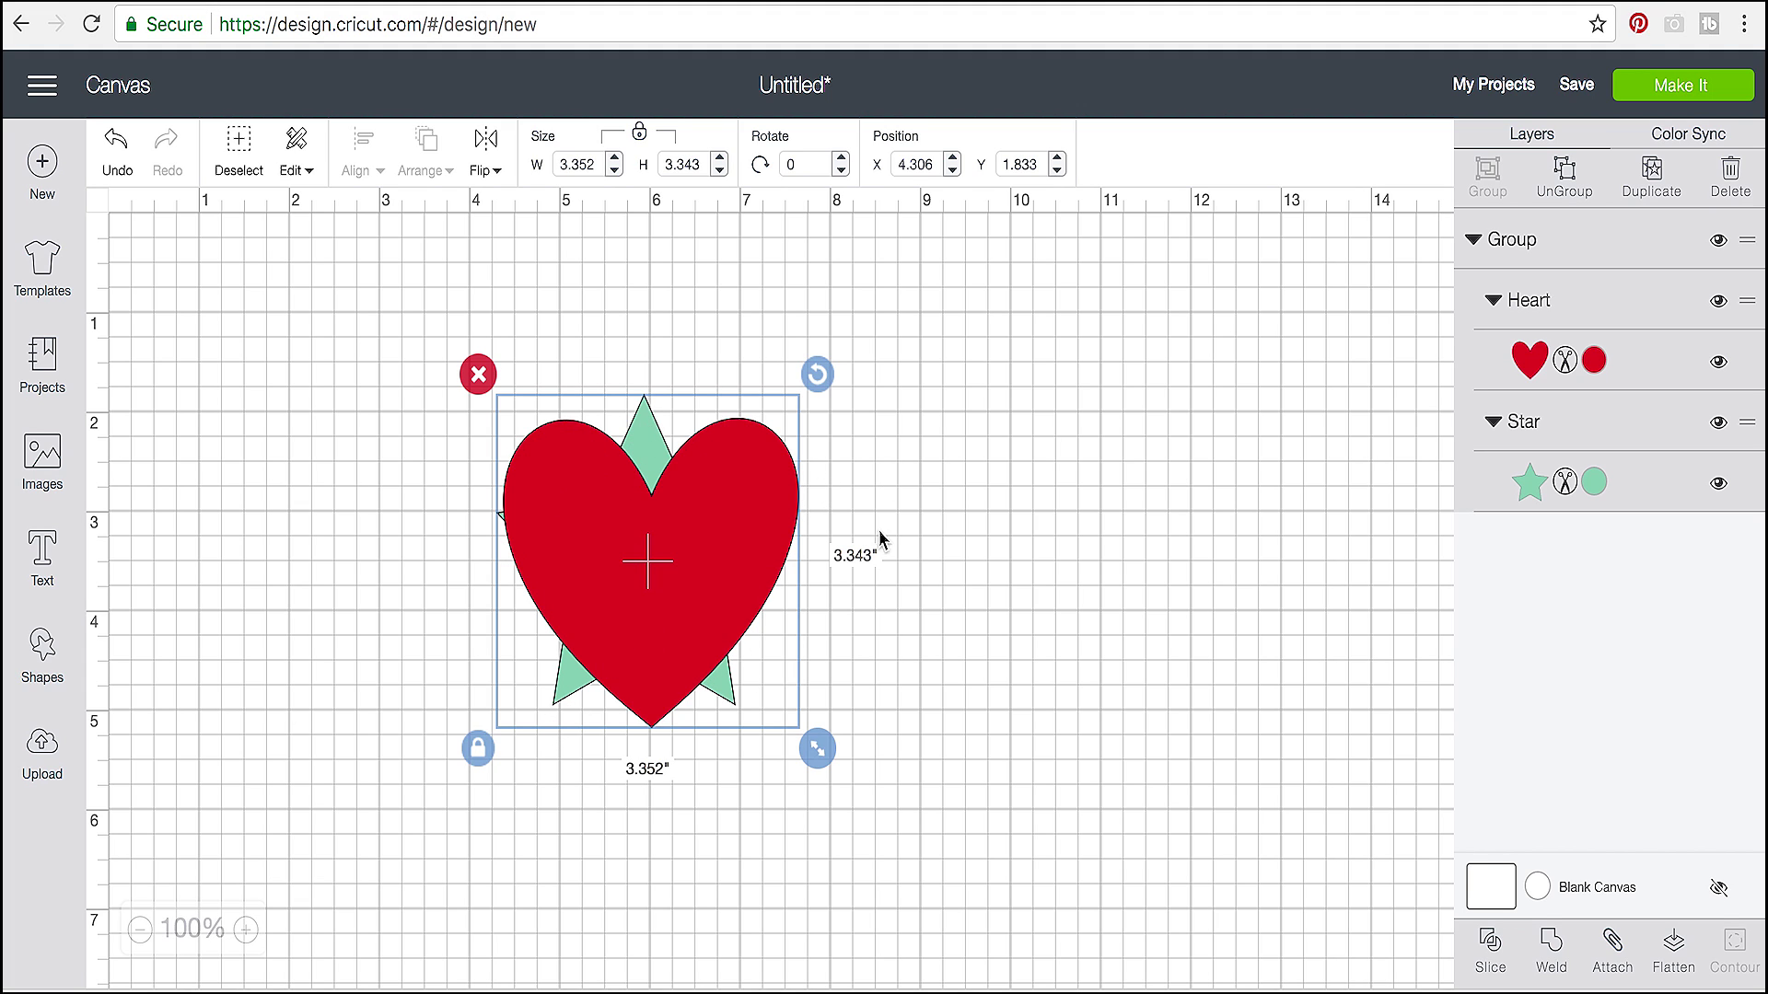
drag(644, 598, 789, 612)
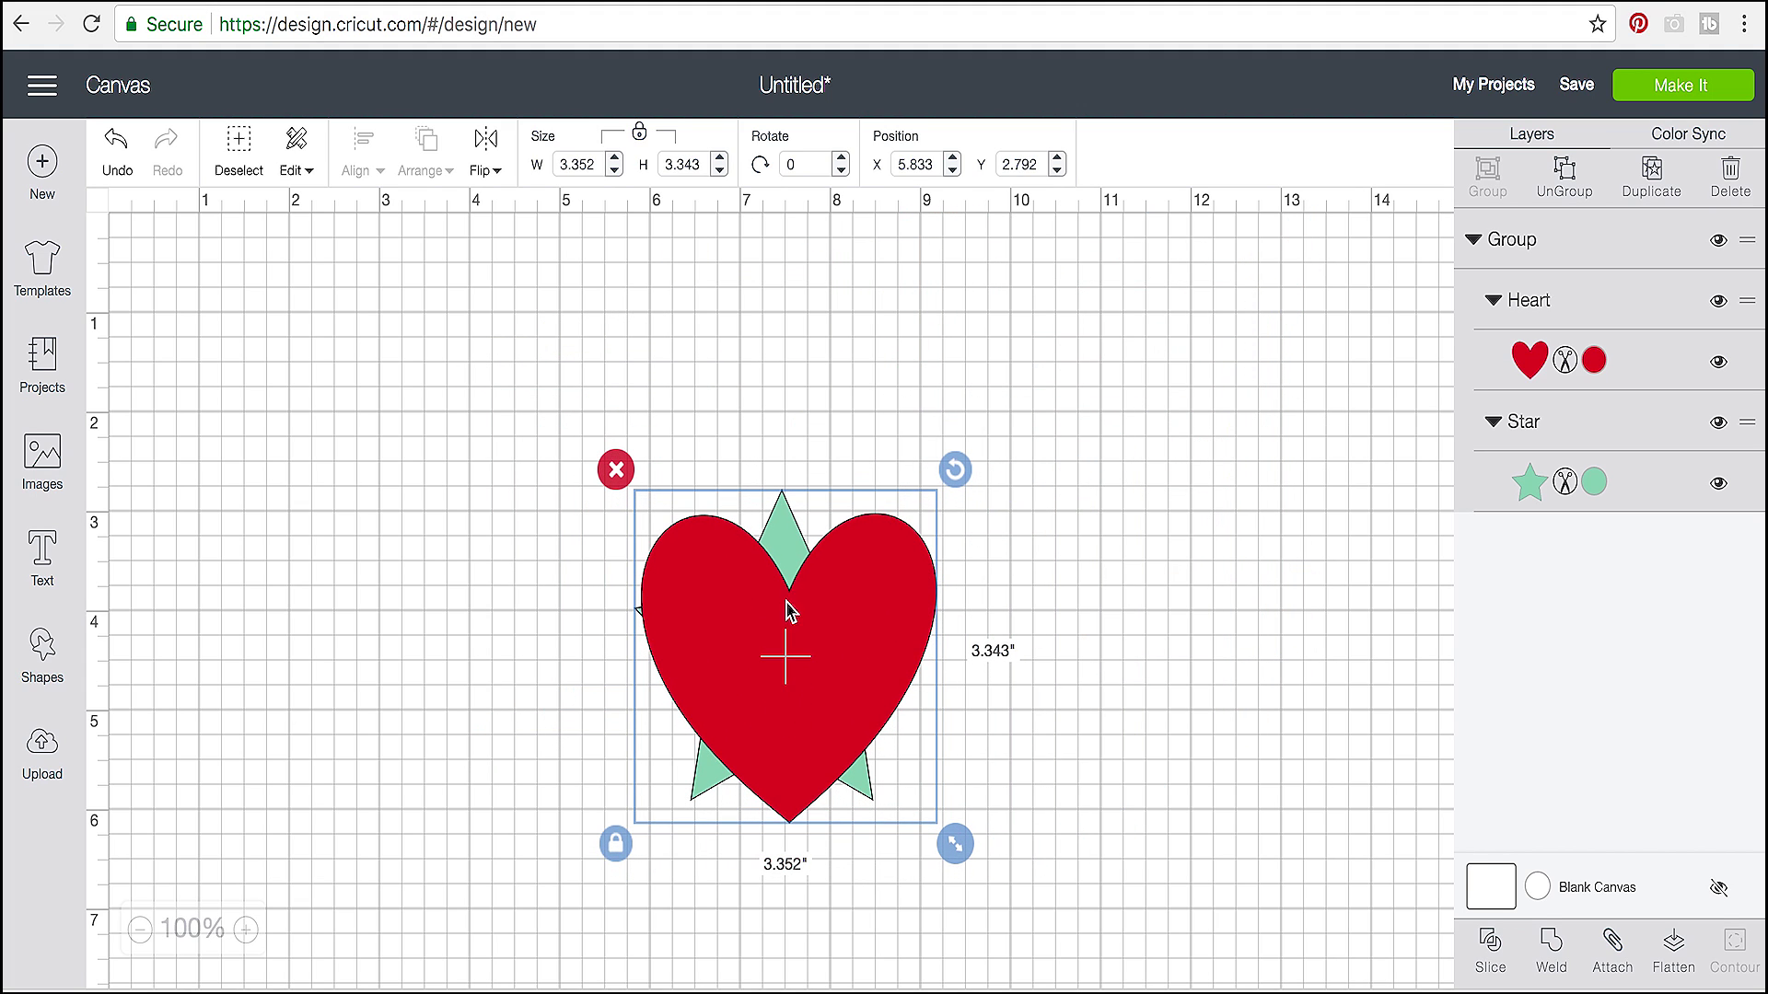
click(1009, 547)
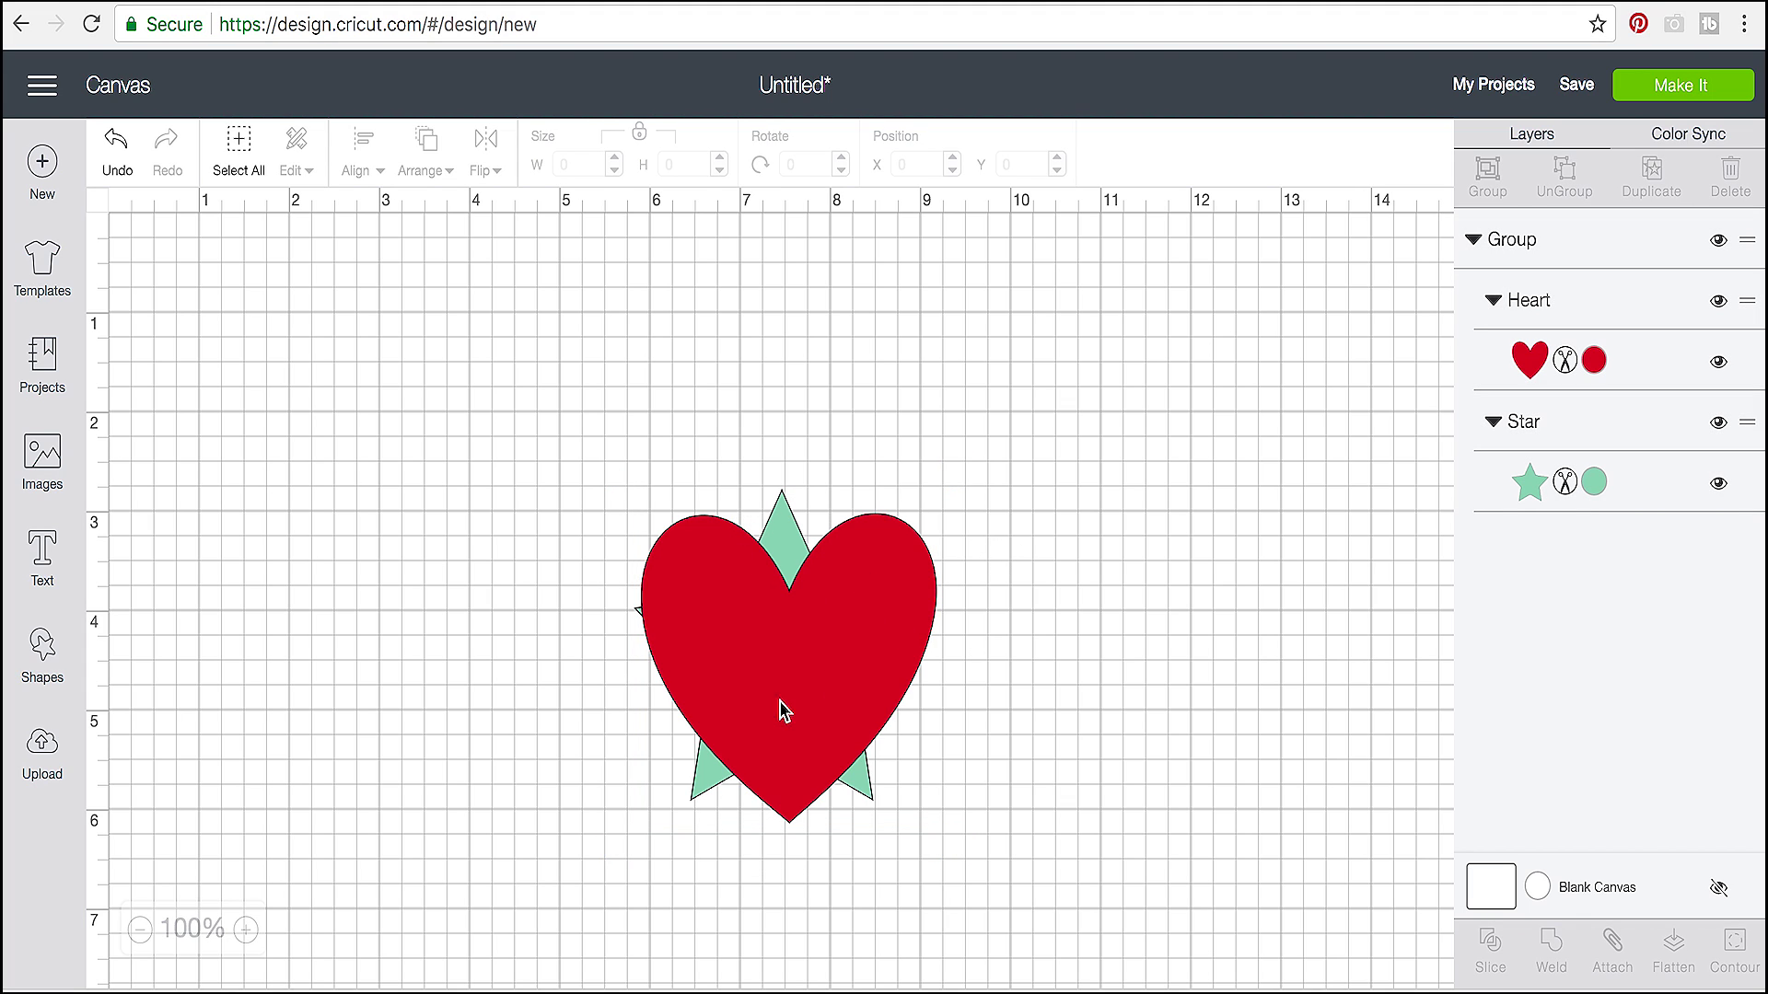
drag(745, 677, 681, 577)
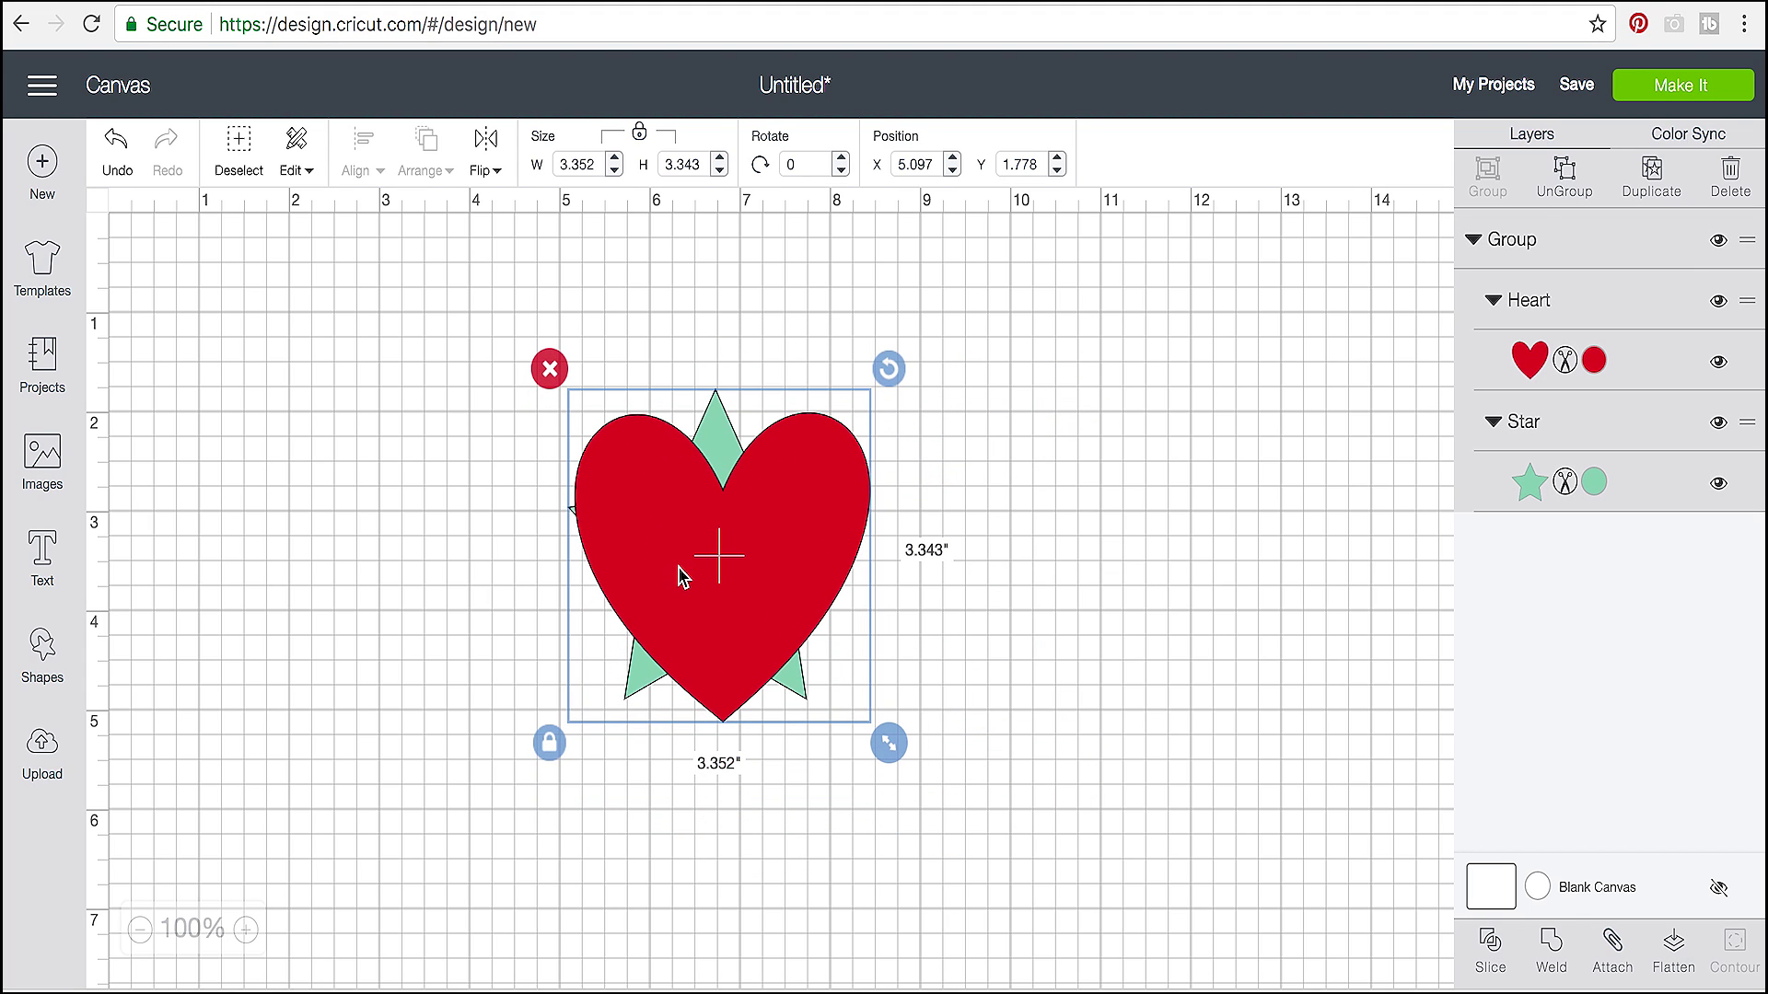
Step: Preview how the grouped heart and star are laid out on the cutting mats and return to the canvas
click(1657, 99)
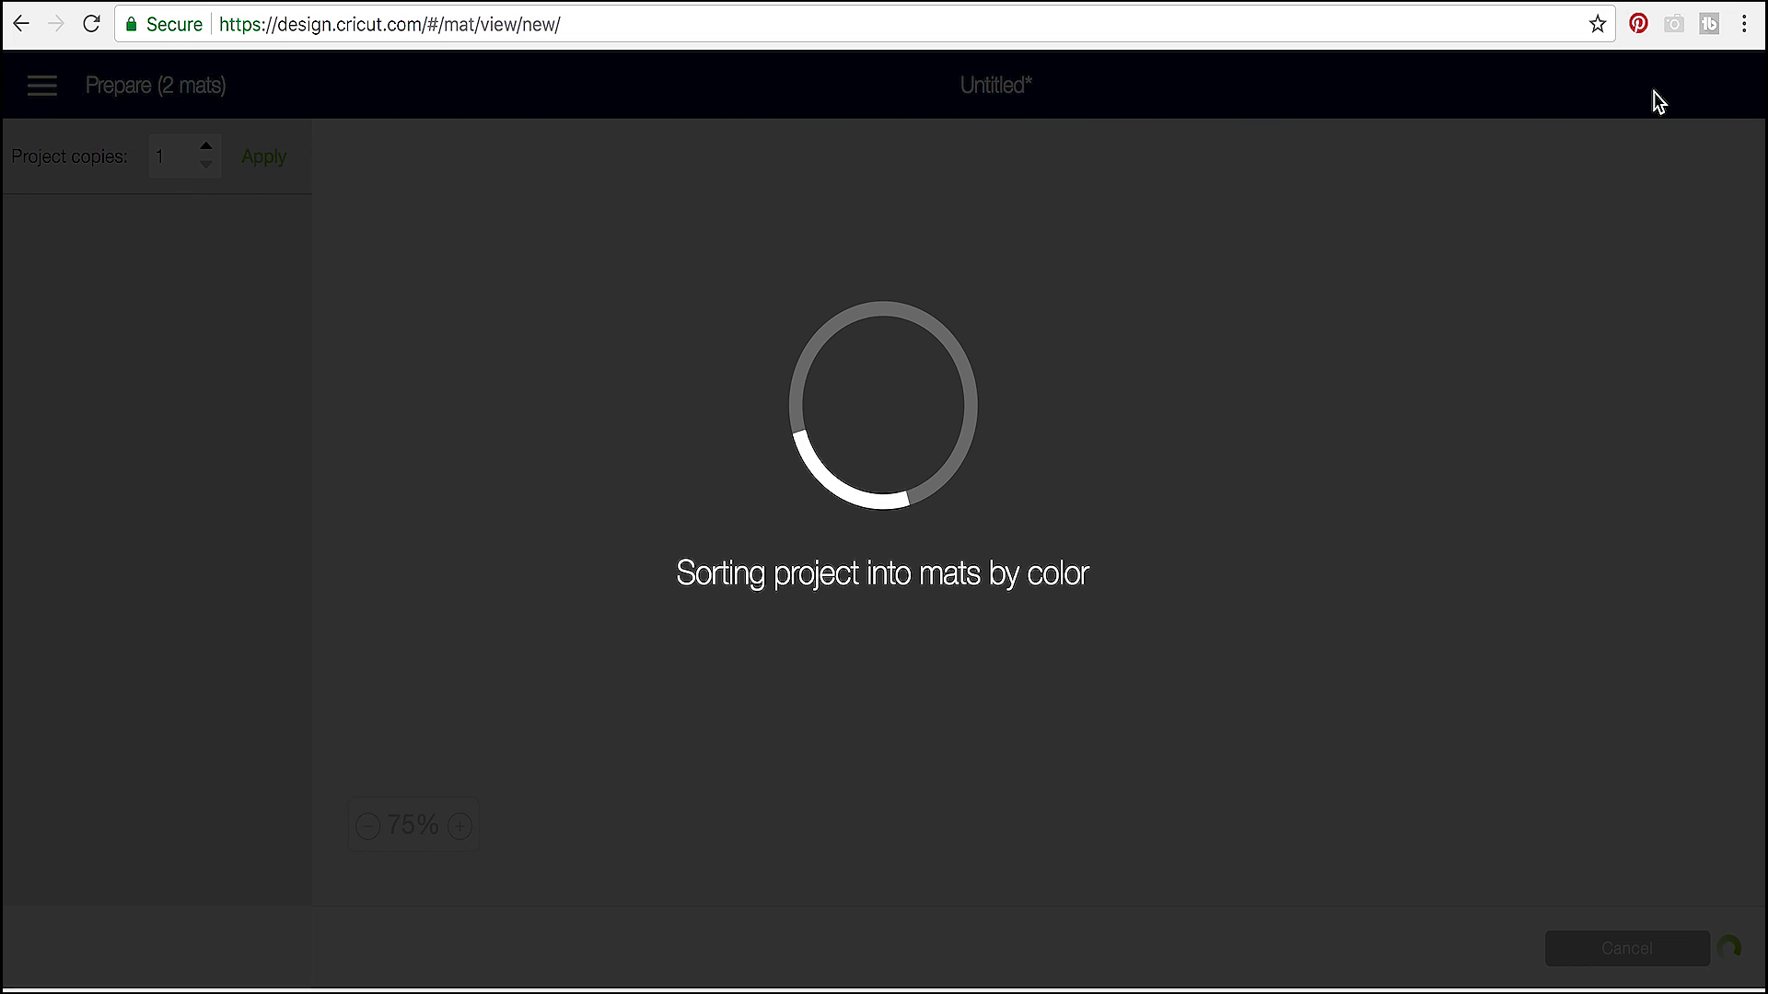
scroll(782, 524, down, 7)
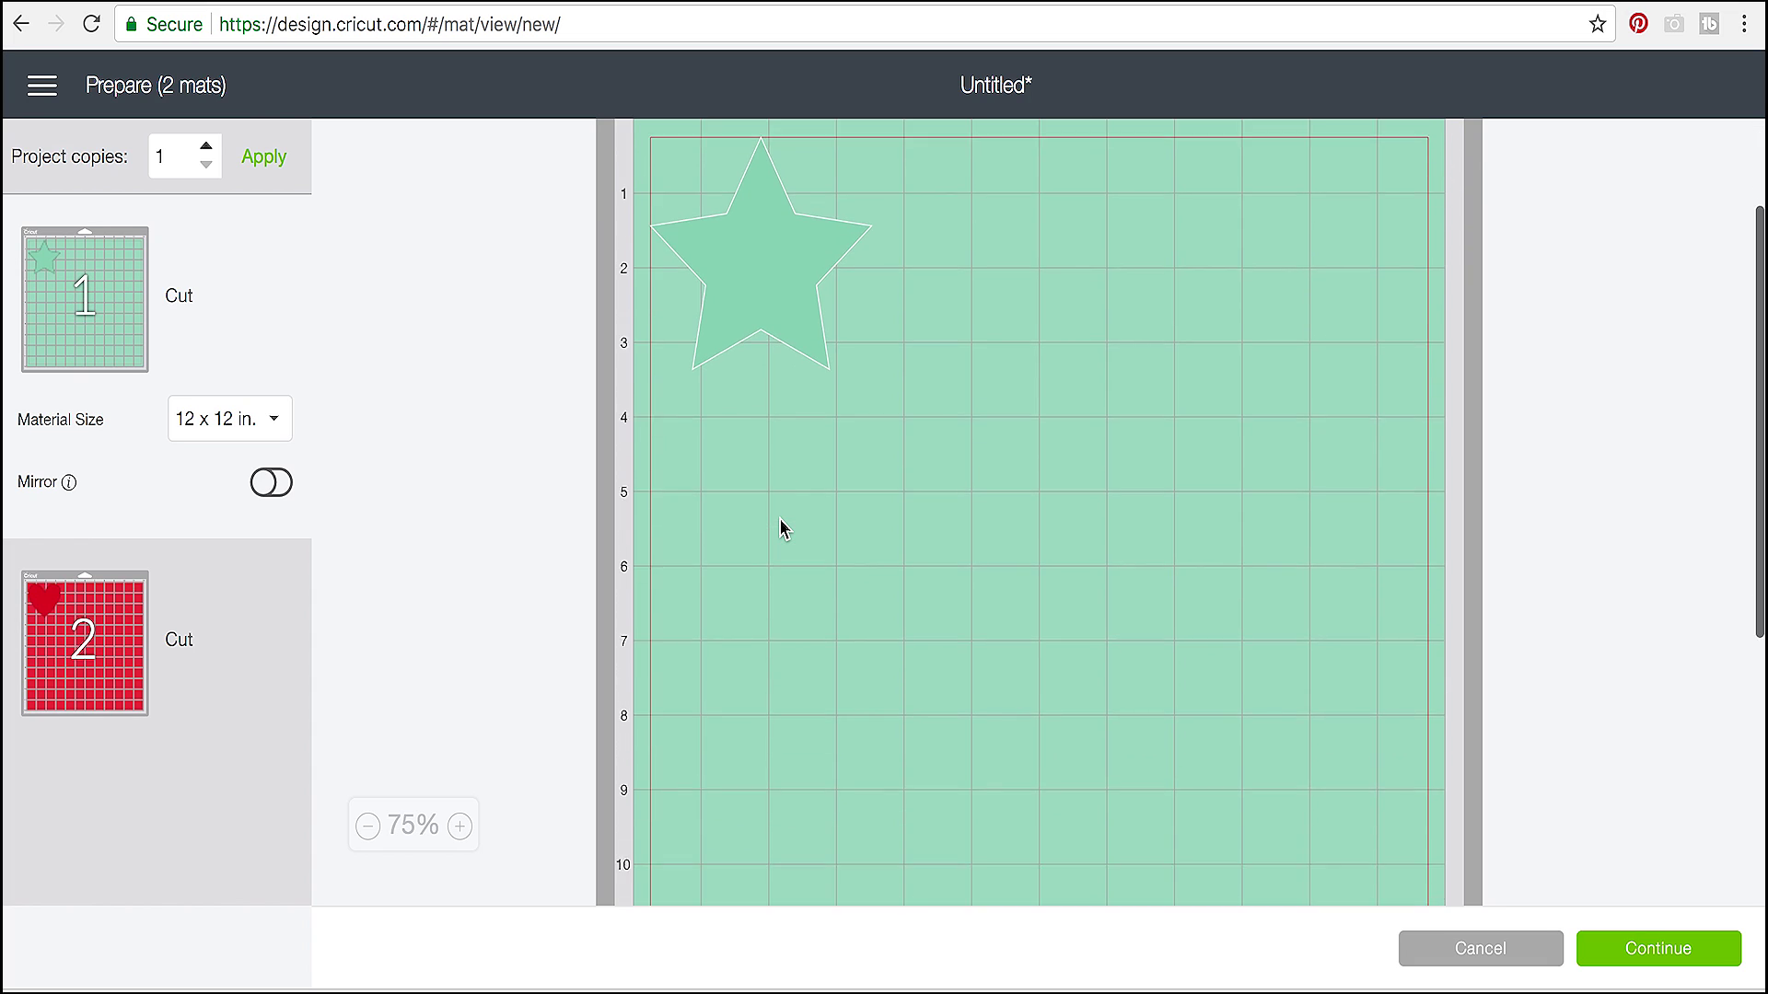
click(86, 618)
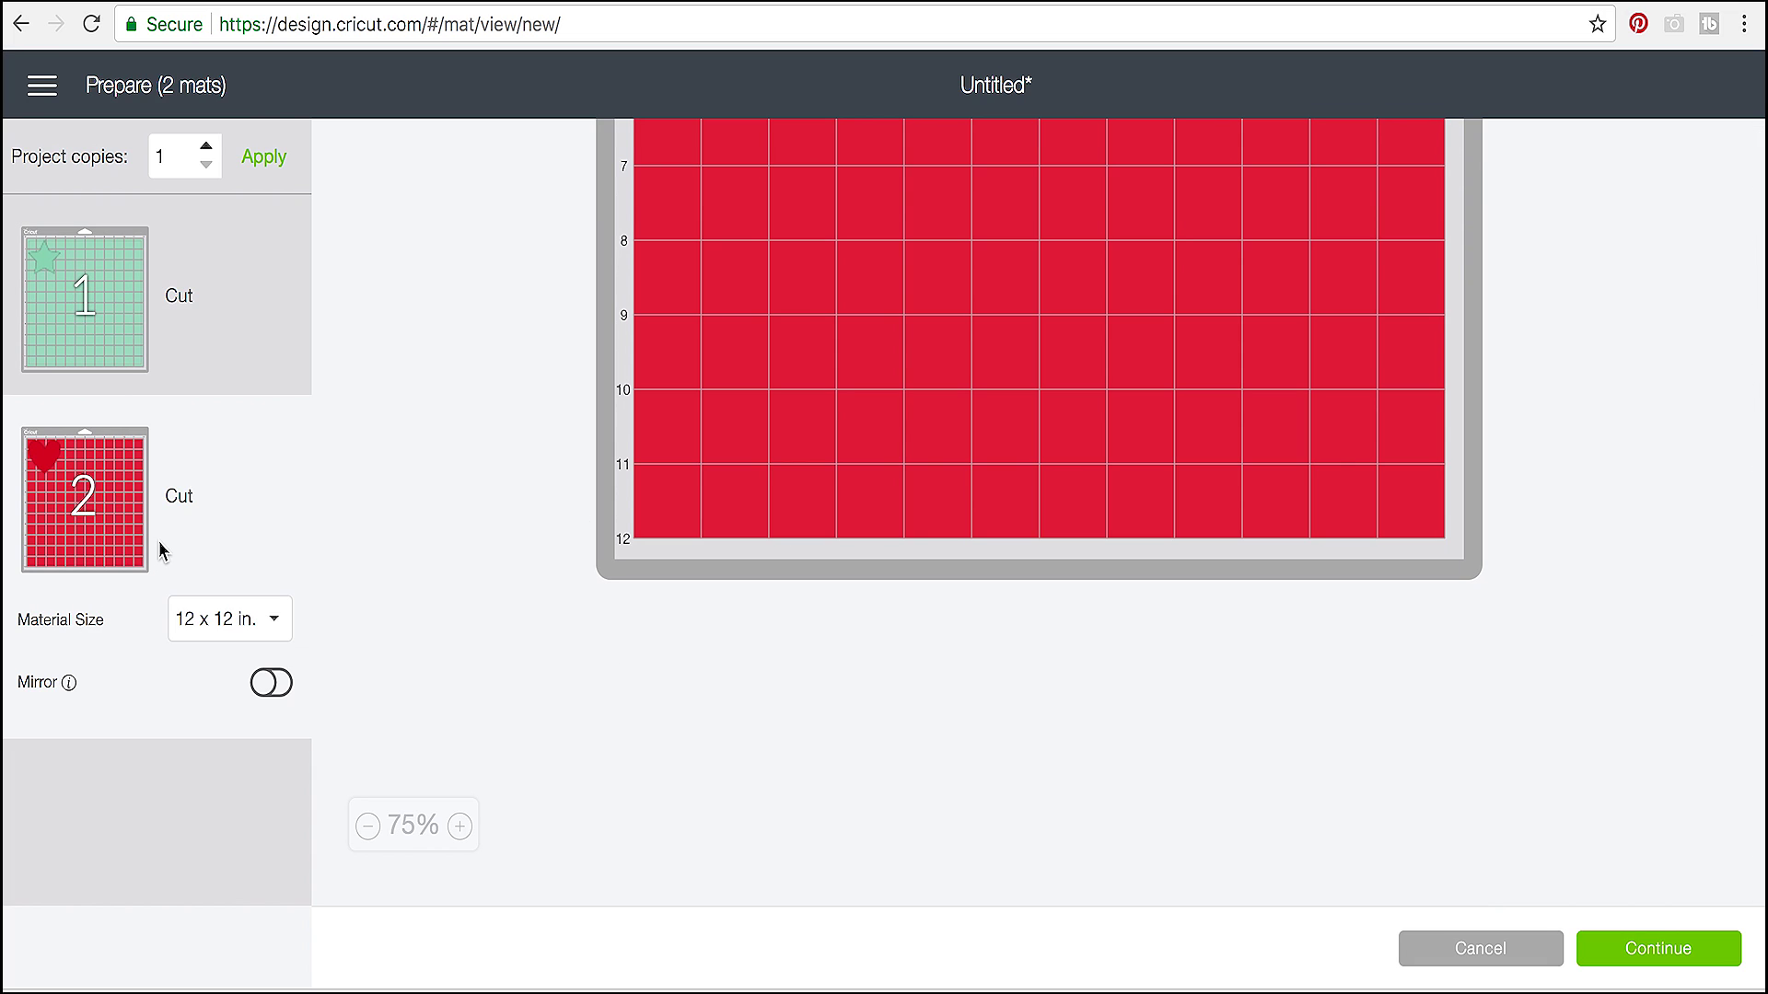
click(1425, 947)
Step: Ungroup the heart and star and move them apart, with the star on the heart's left
drag(837, 533, 1063, 519)
click(1562, 174)
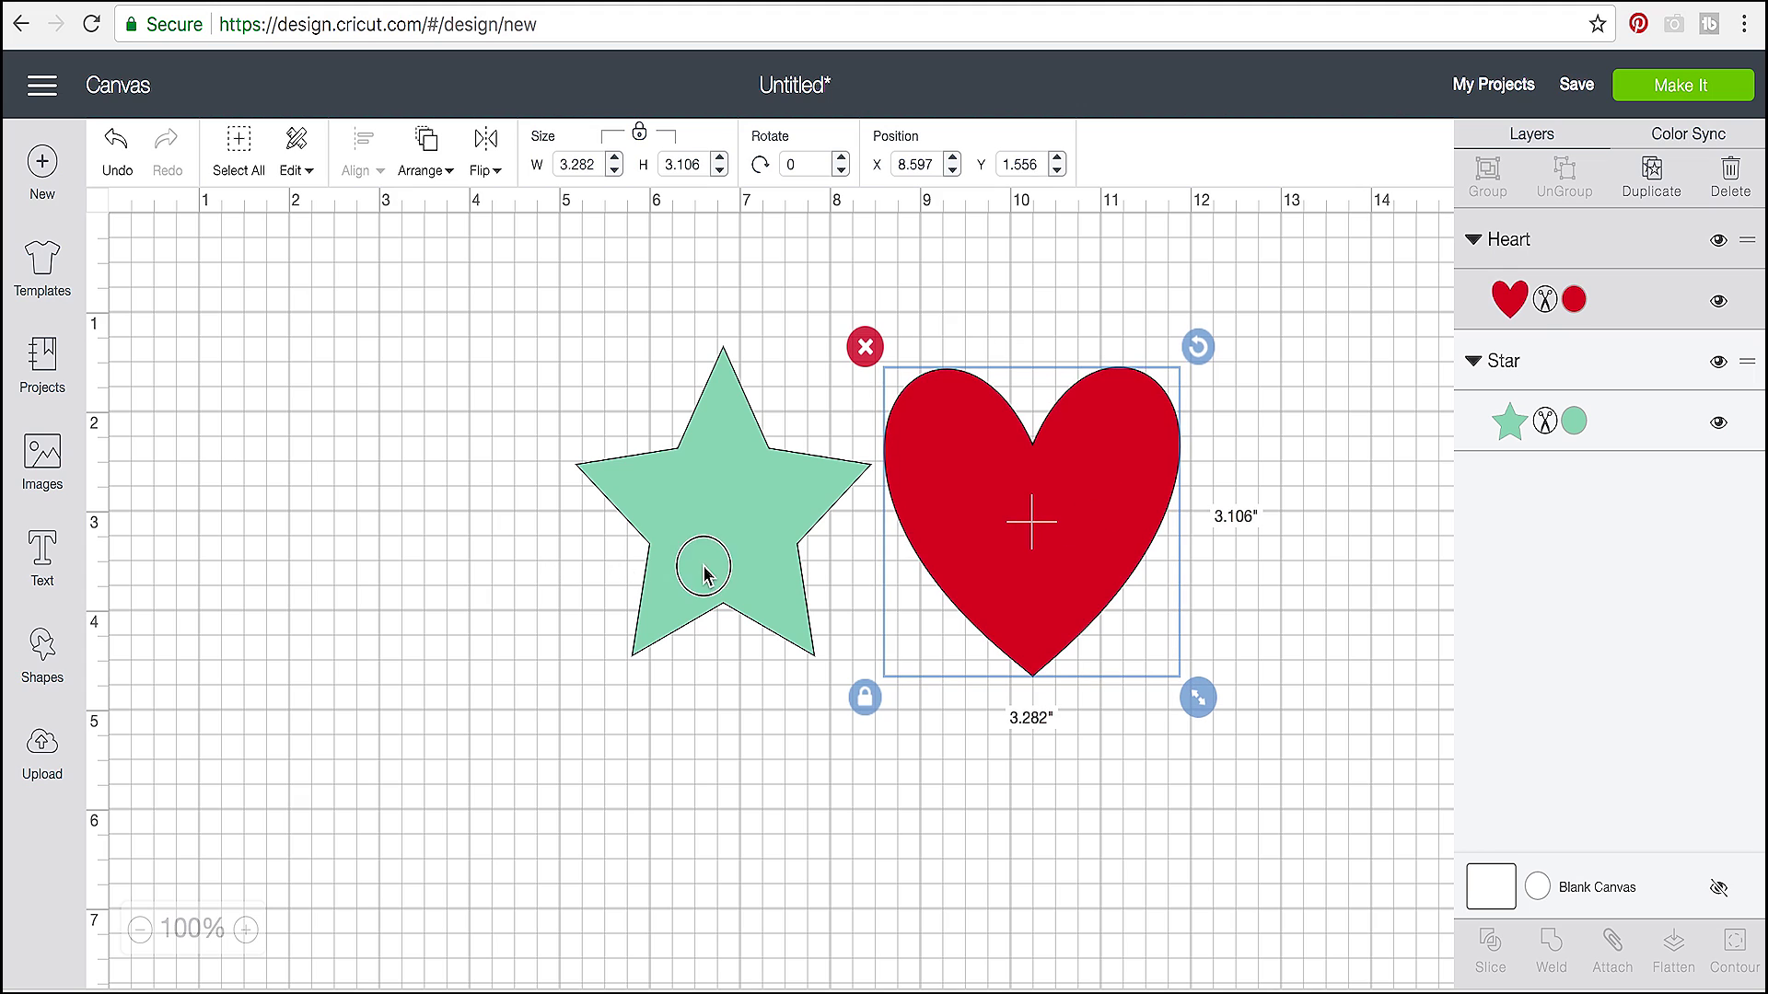
drag(702, 571, 506, 575)
click(967, 550)
drag(875, 546, 701, 545)
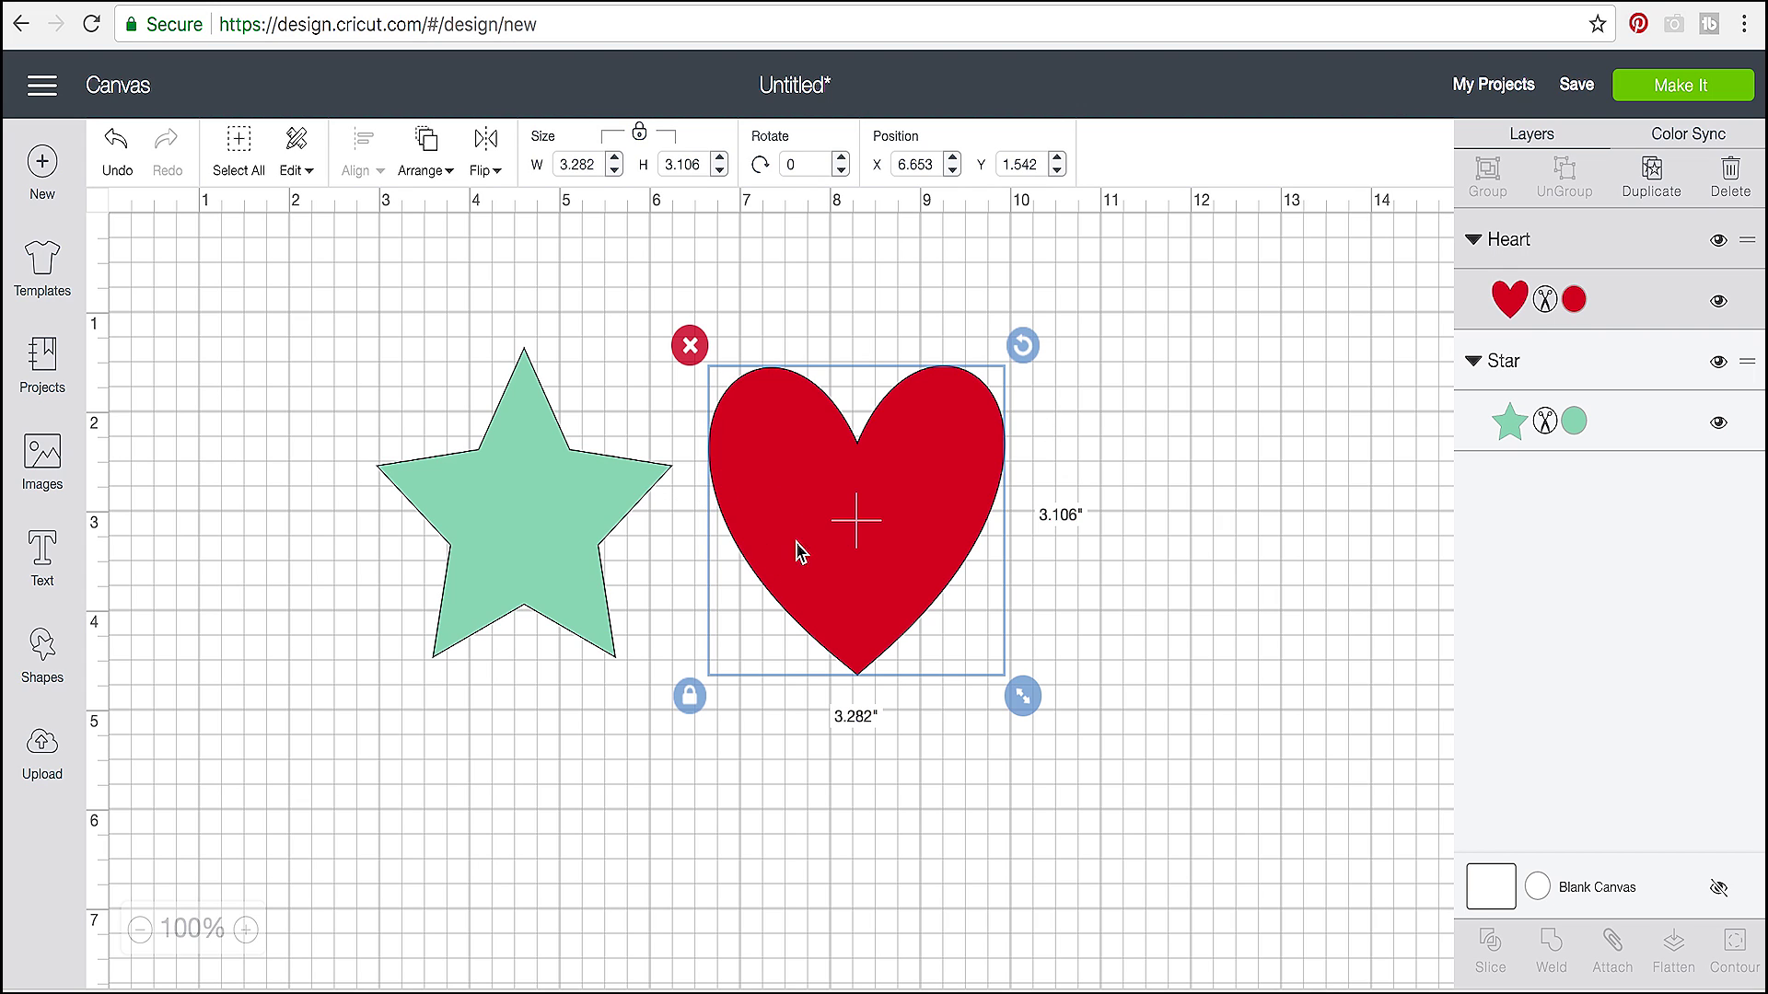
Step: Slide the star behind the heart, and swap their sides so the heart slightly overlaps the star's left point
drag(649, 531, 962, 509)
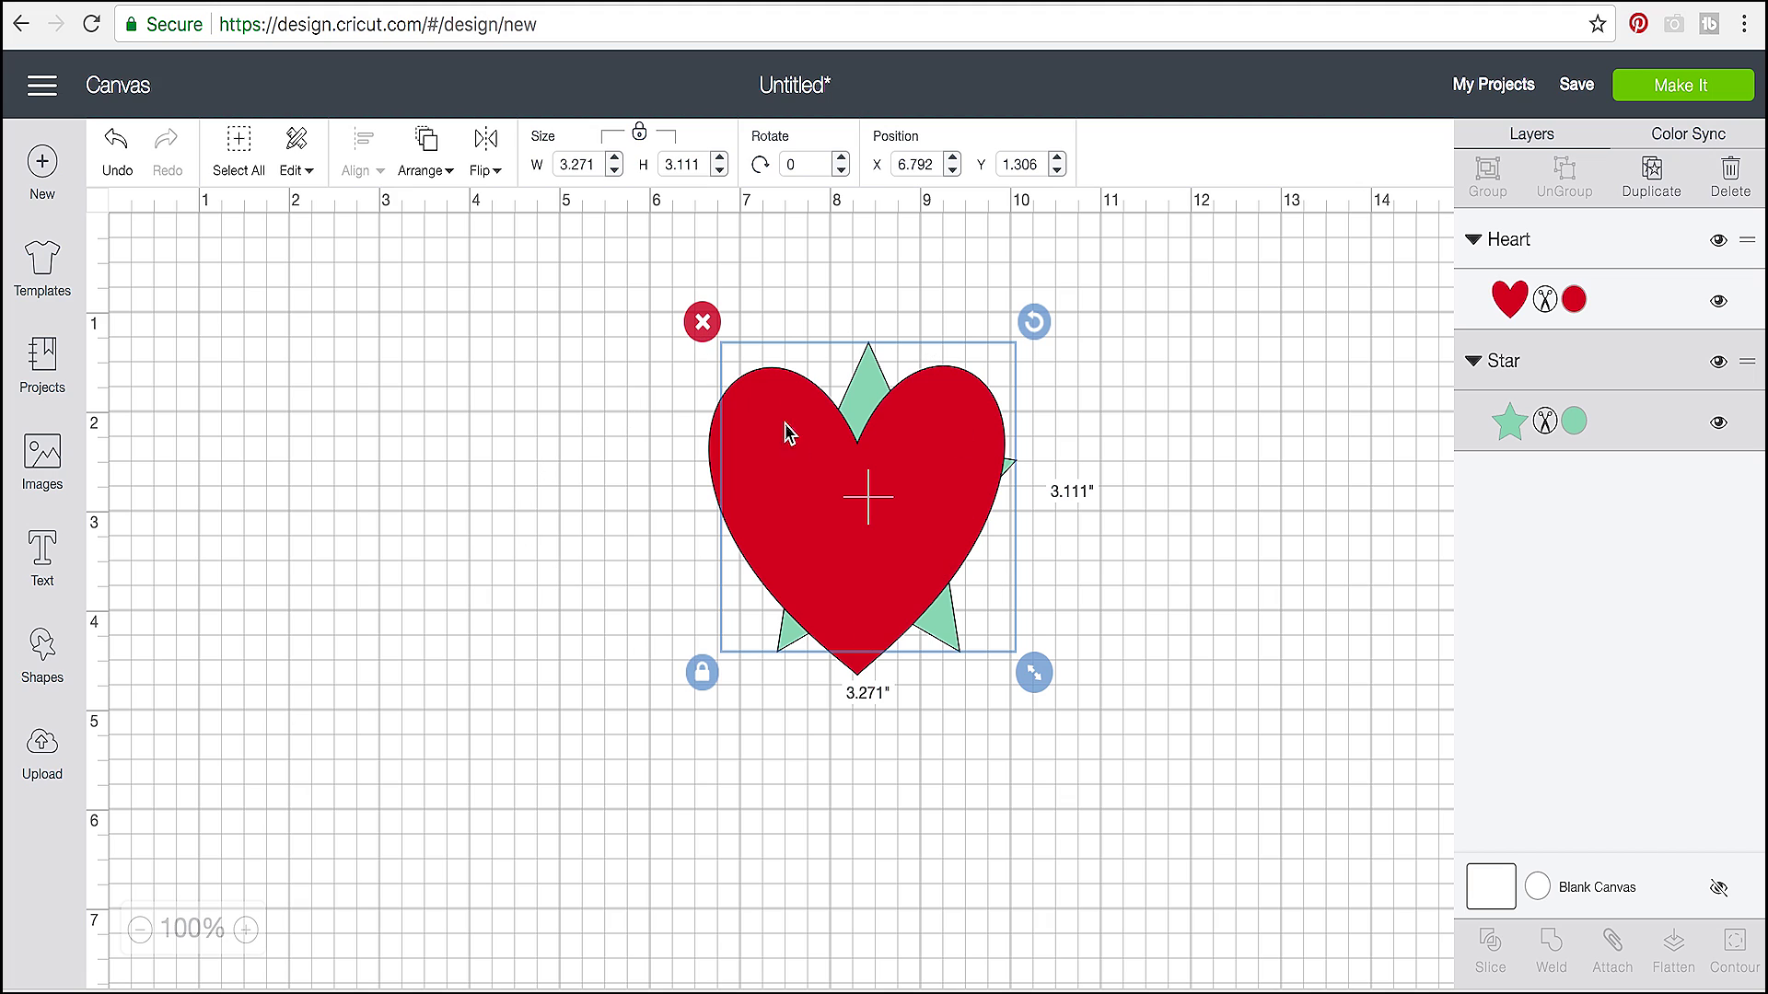
drag(800, 521, 463, 537)
drag(779, 493, 694, 525)
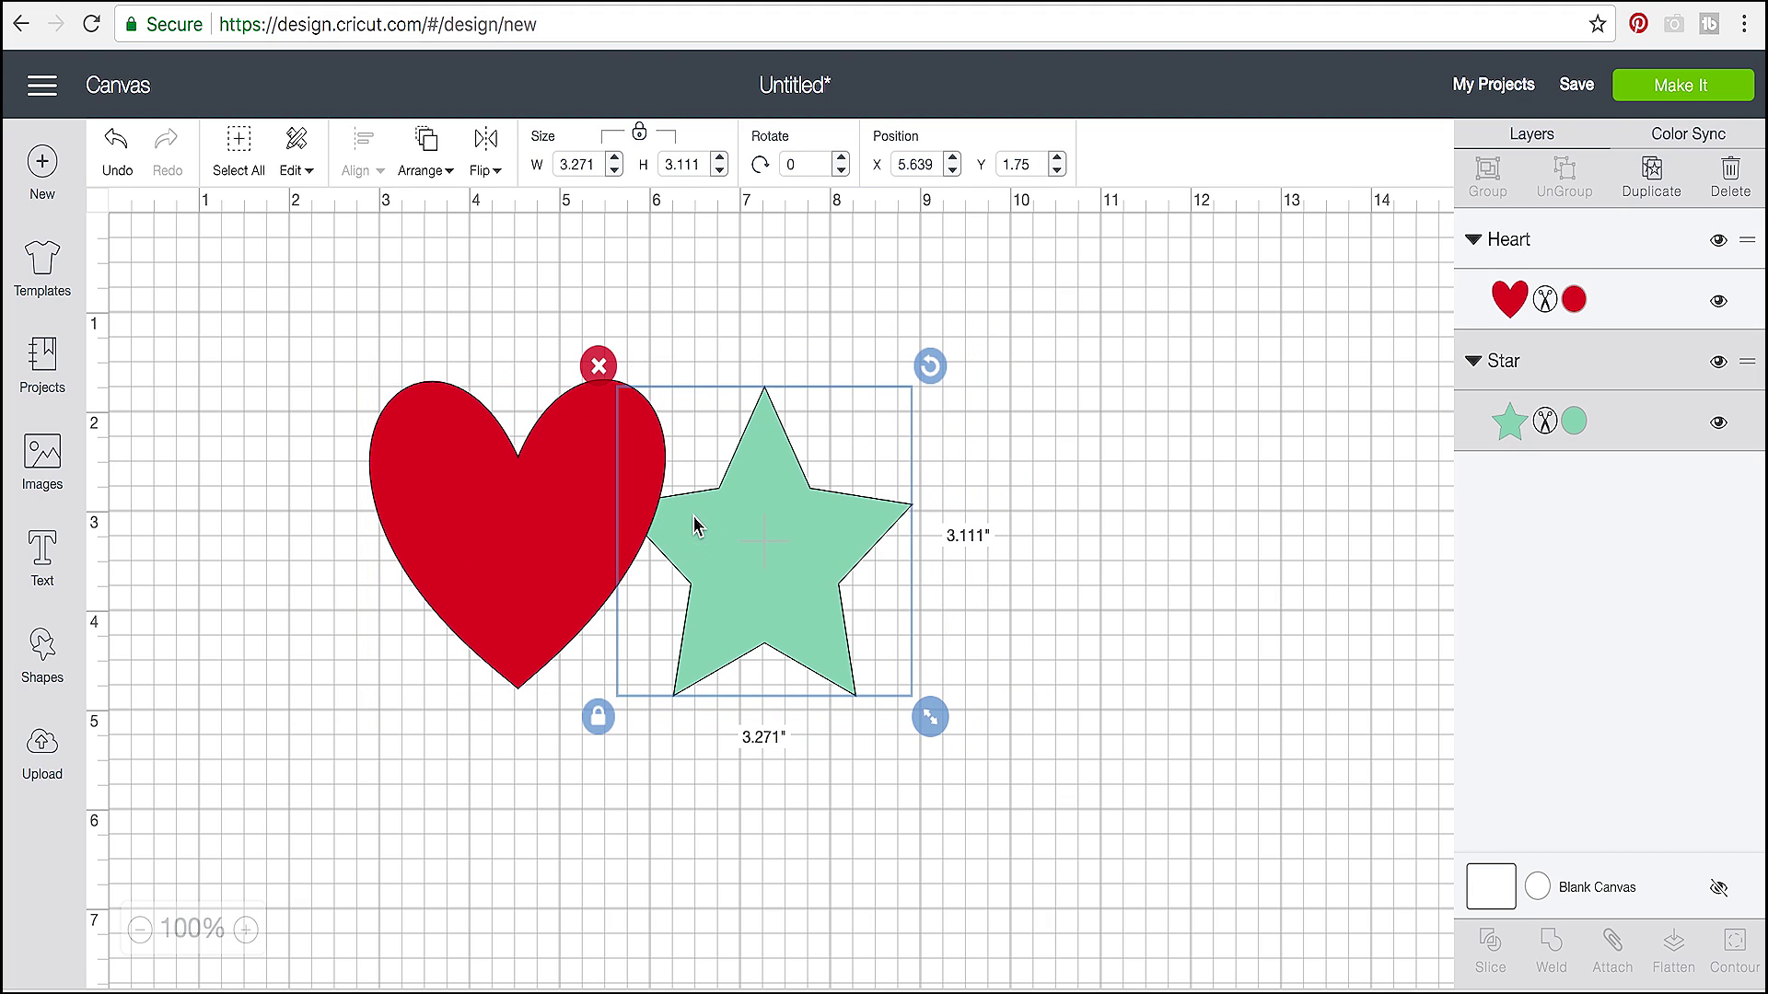
click(541, 518)
click(788, 480)
drag(596, 513, 477, 553)
mouse_move(714, 516)
mouse_down()
mouse_move(760, 539)
mouse_move(726, 527)
mouse_up()
drag(529, 500, 651, 513)
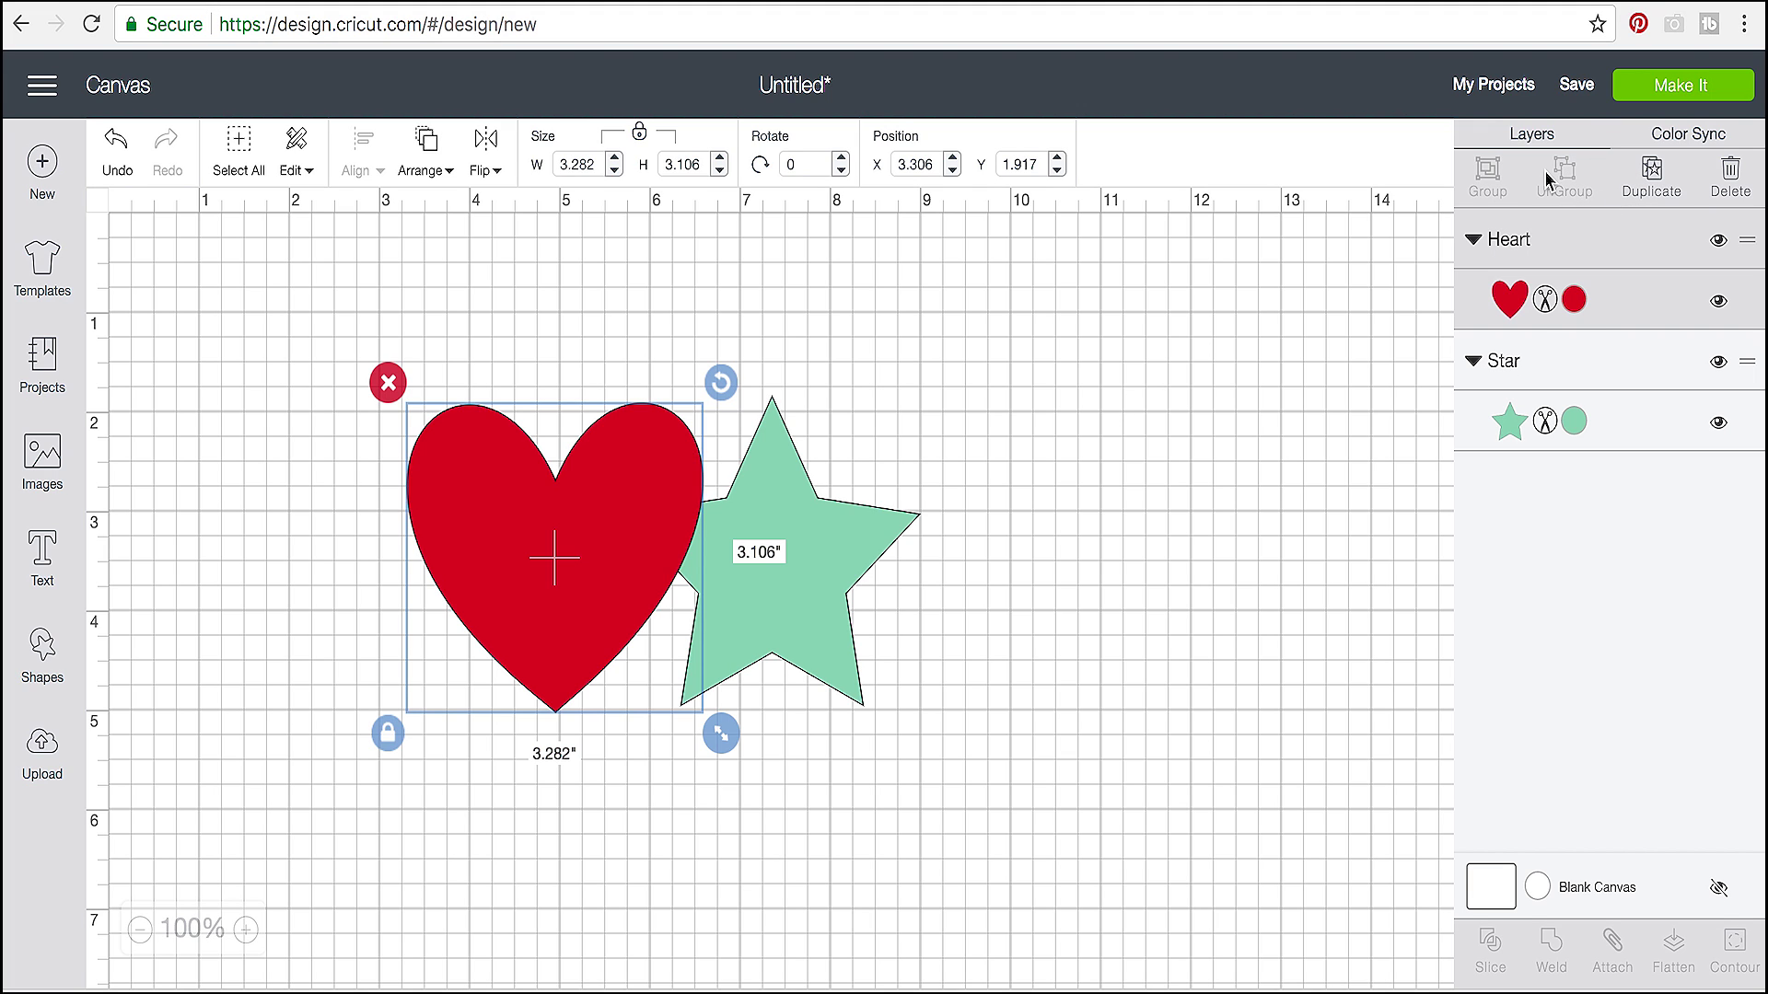
Step: Stack the heart over the star again, positioning the star at about X 6.2, Y 1.7
drag(686, 589, 1089, 584)
drag(765, 635, 428, 641)
drag(932, 594, 633, 617)
drag(744, 543, 826, 529)
drag(480, 565, 900, 555)
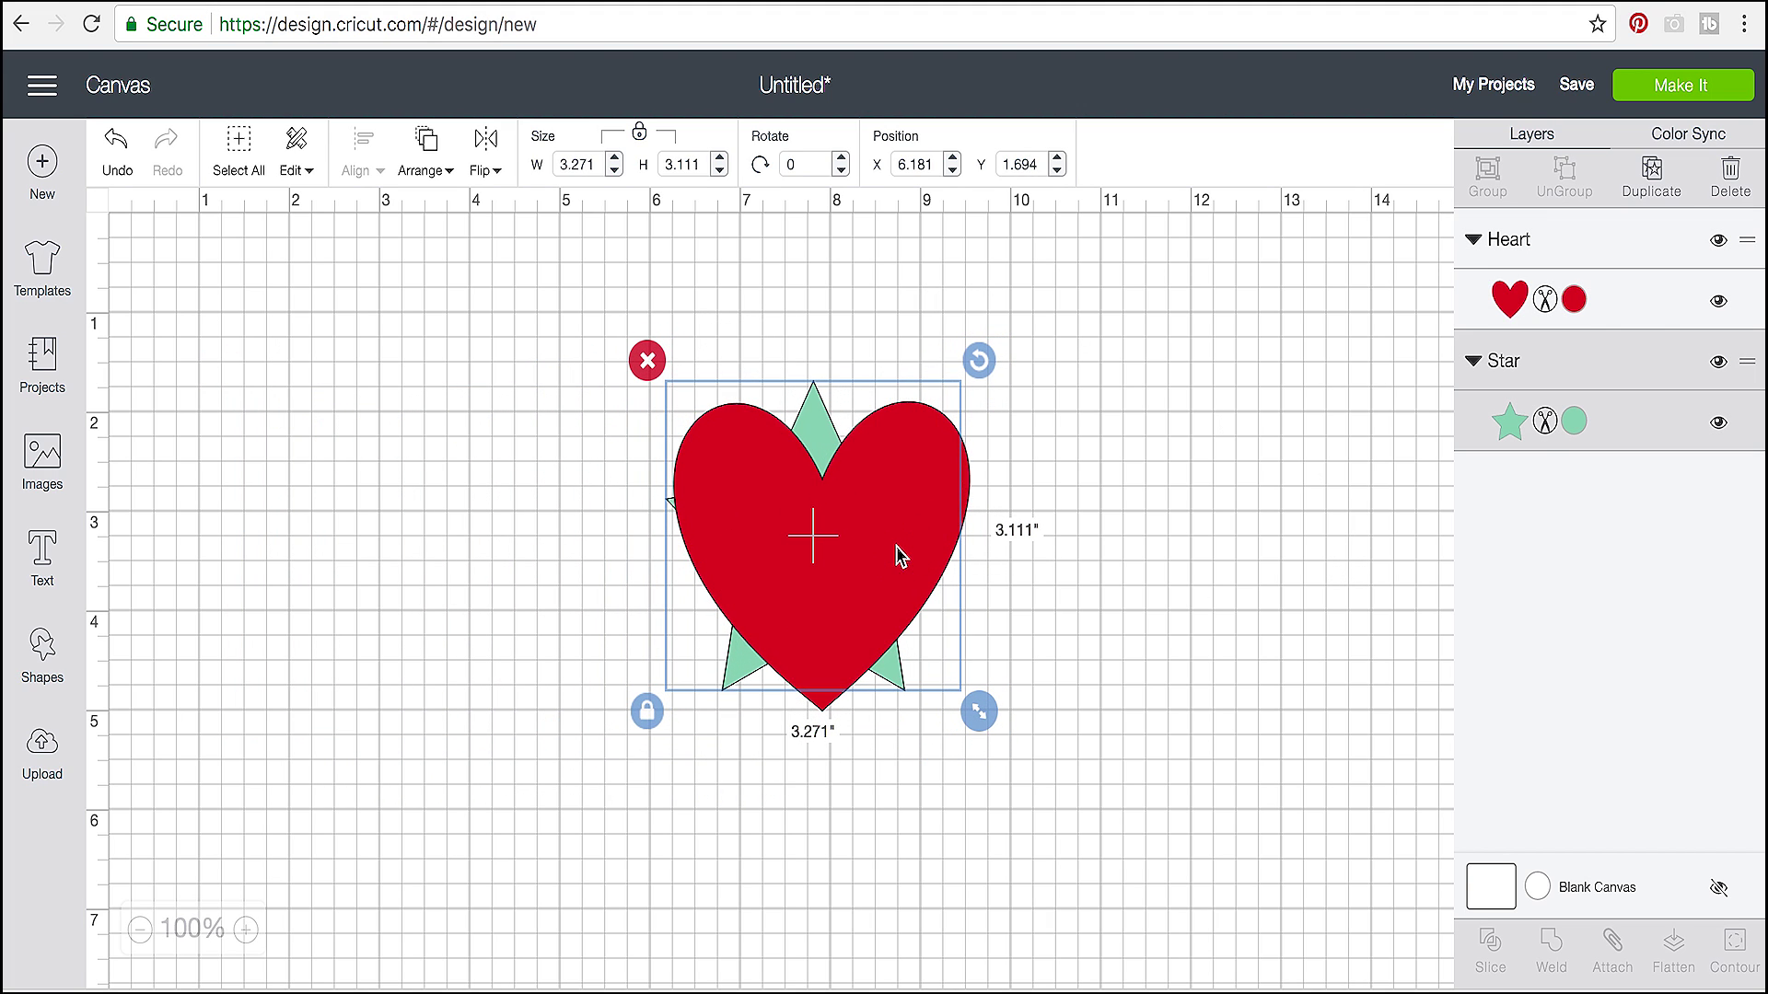
Step: Look at the heart's layer-ordering options, such as Move to Back, and close them without choosing one
click(964, 474)
right_click(961, 467)
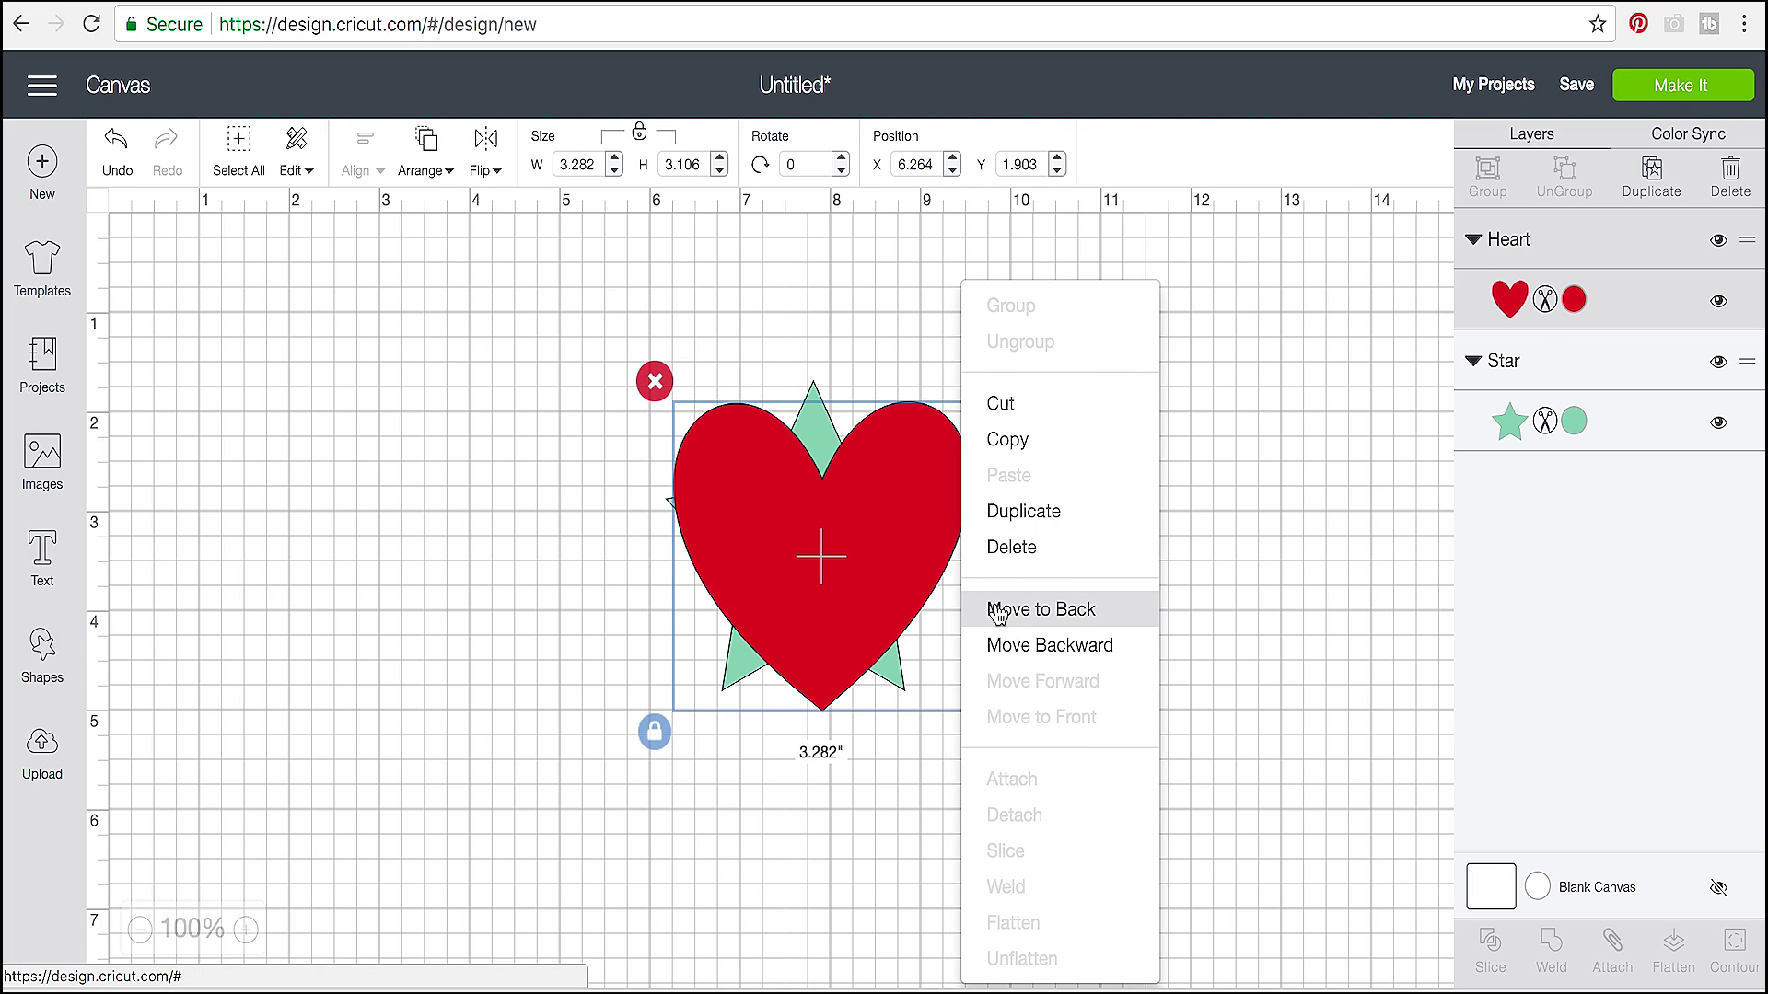
click(939, 513)
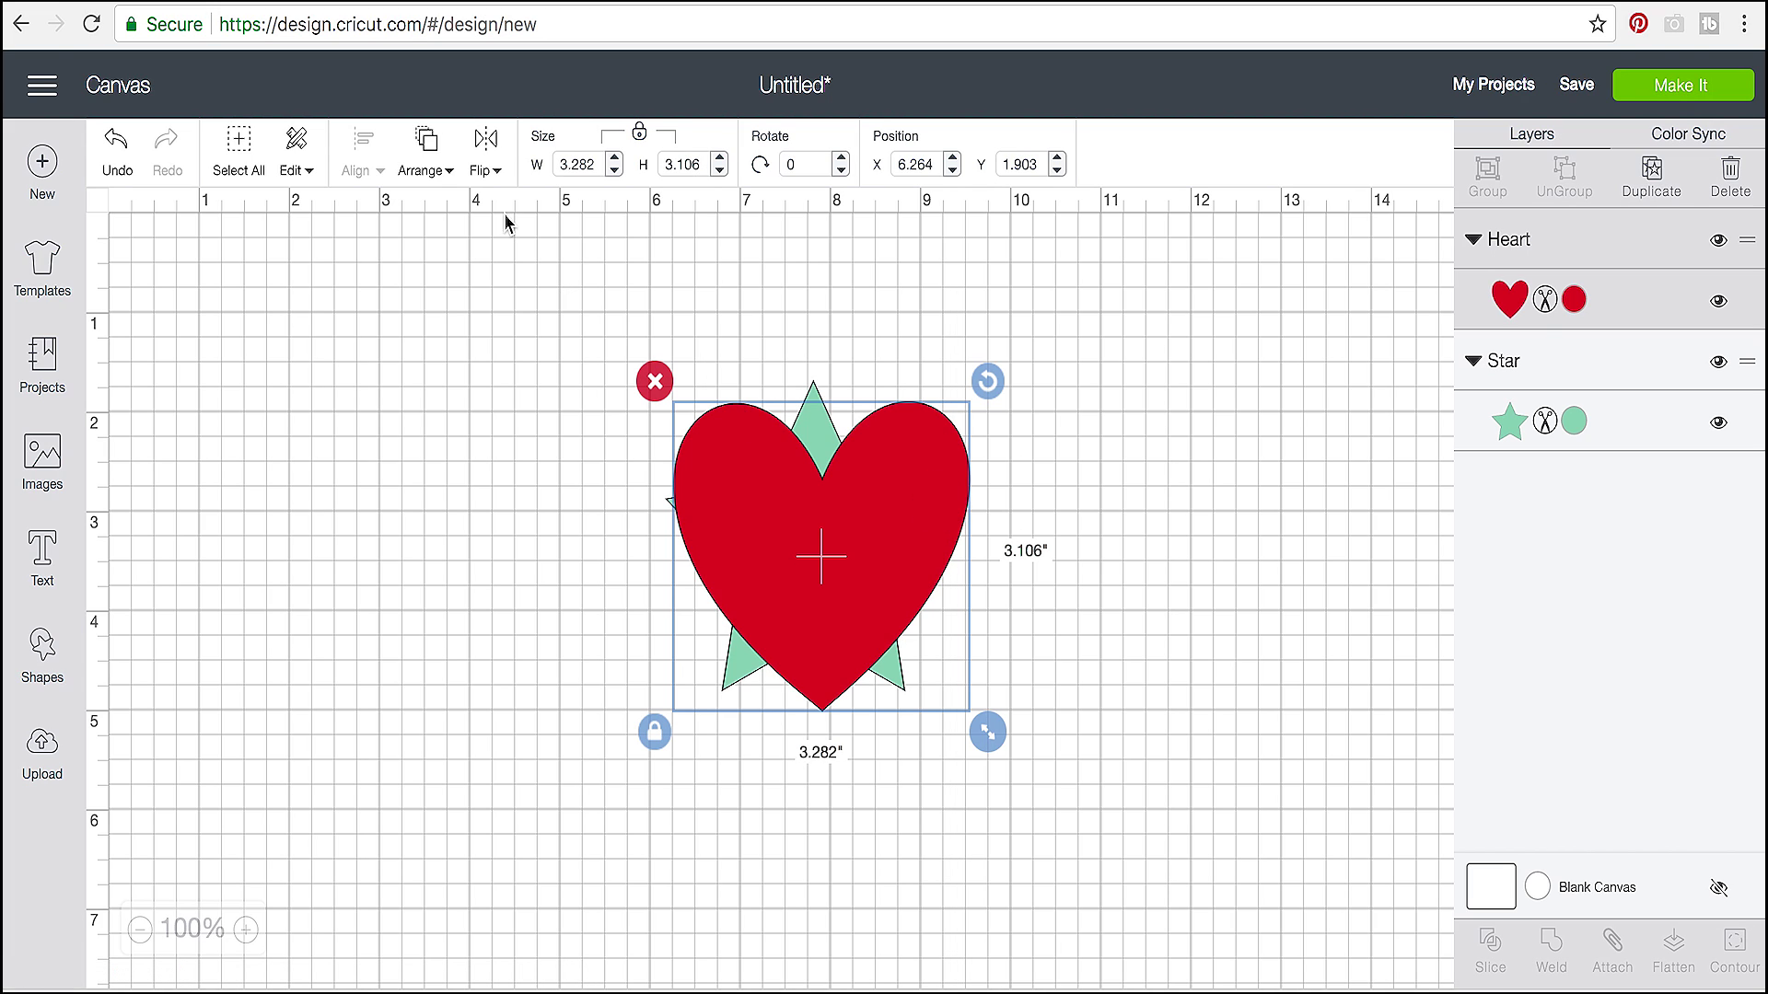
Step: Send the heart behind the green star and deselect it
click(432, 163)
click(419, 253)
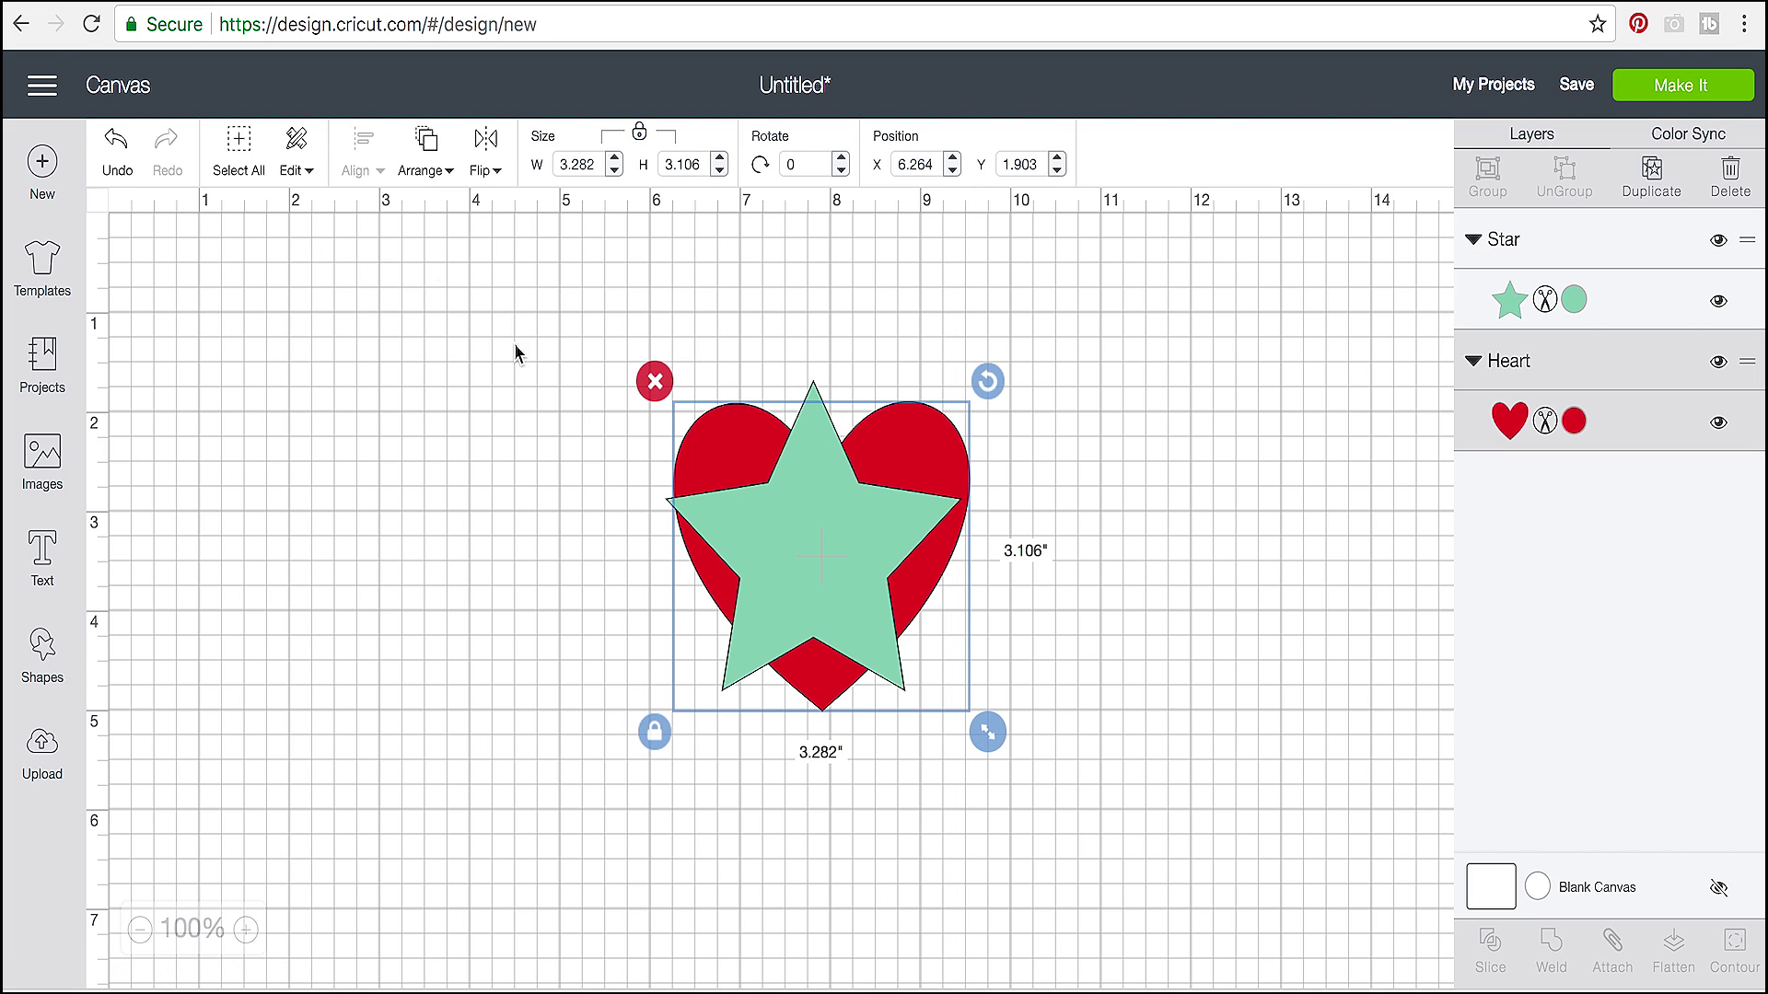
click(539, 591)
Step: Shrink the green star to about 1.65 in wide and centre it inside the heart
drag(916, 451, 930, 465)
drag(992, 714, 853, 597)
drag(939, 694, 900, 639)
drag(824, 592, 838, 603)
drag(843, 606, 825, 572)
drag(982, 655, 931, 676)
Step: Attach the star and heart to each other and move the attached pair to about X 6.58, Y 2.40
drag(856, 613, 699, 477)
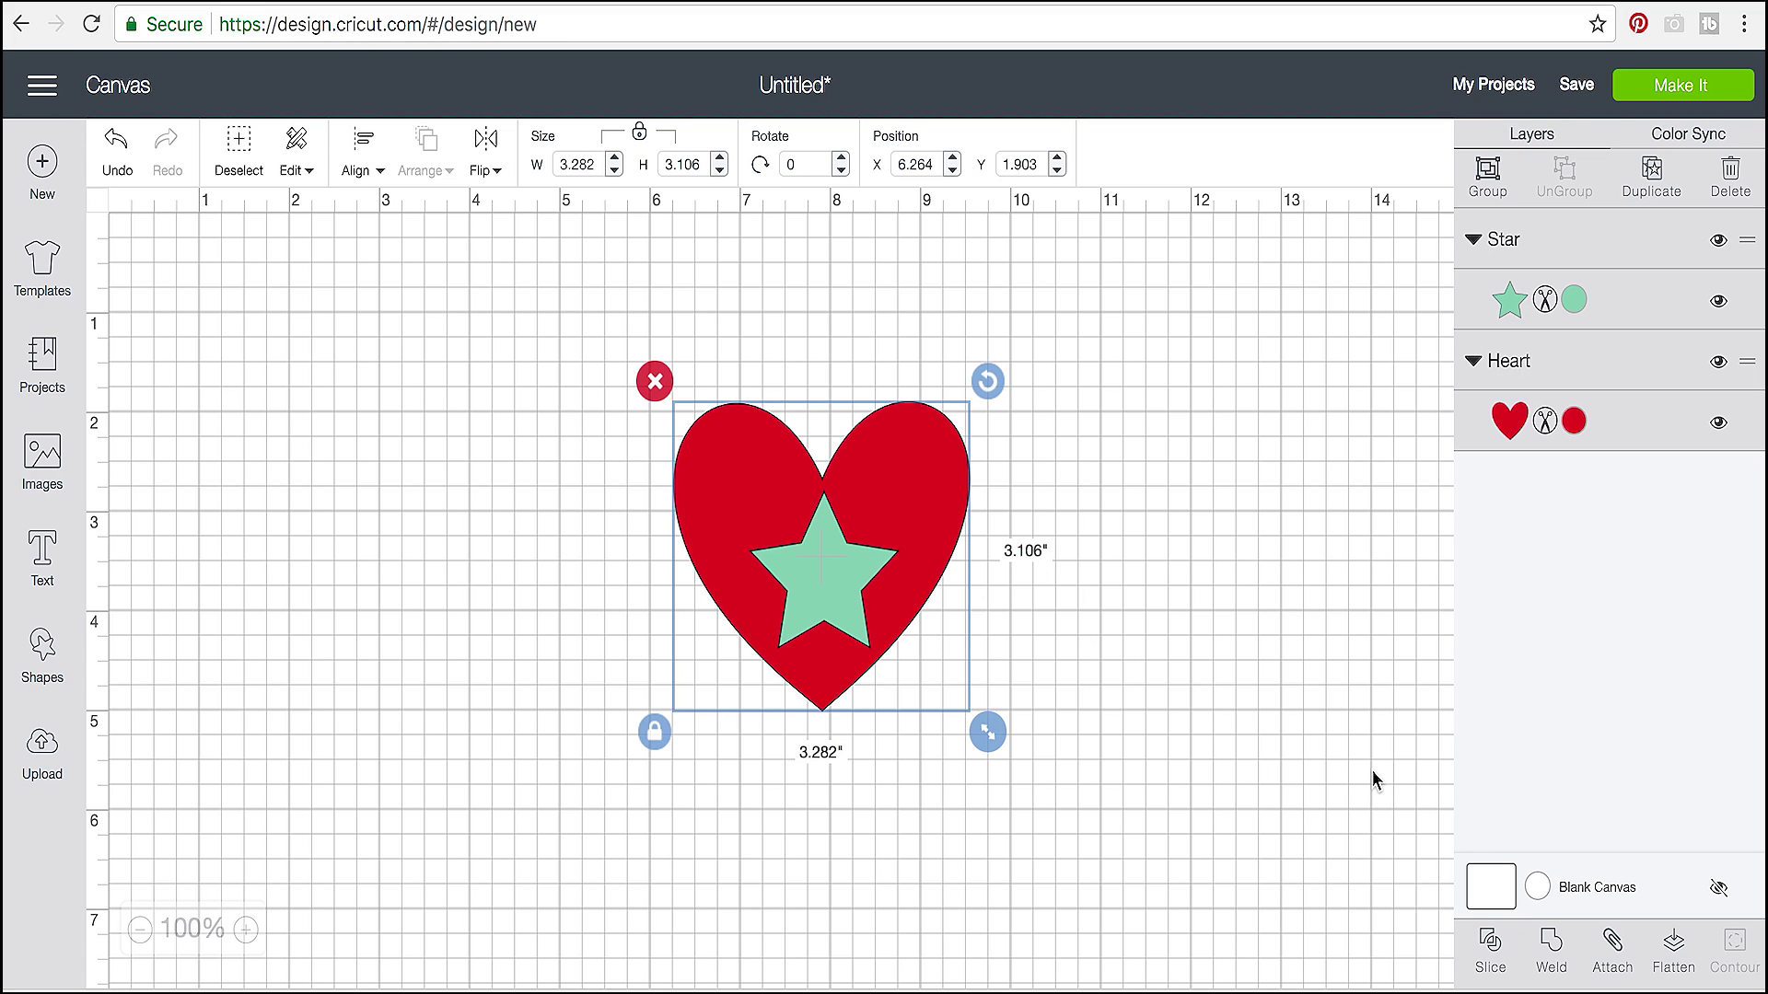
click(1609, 947)
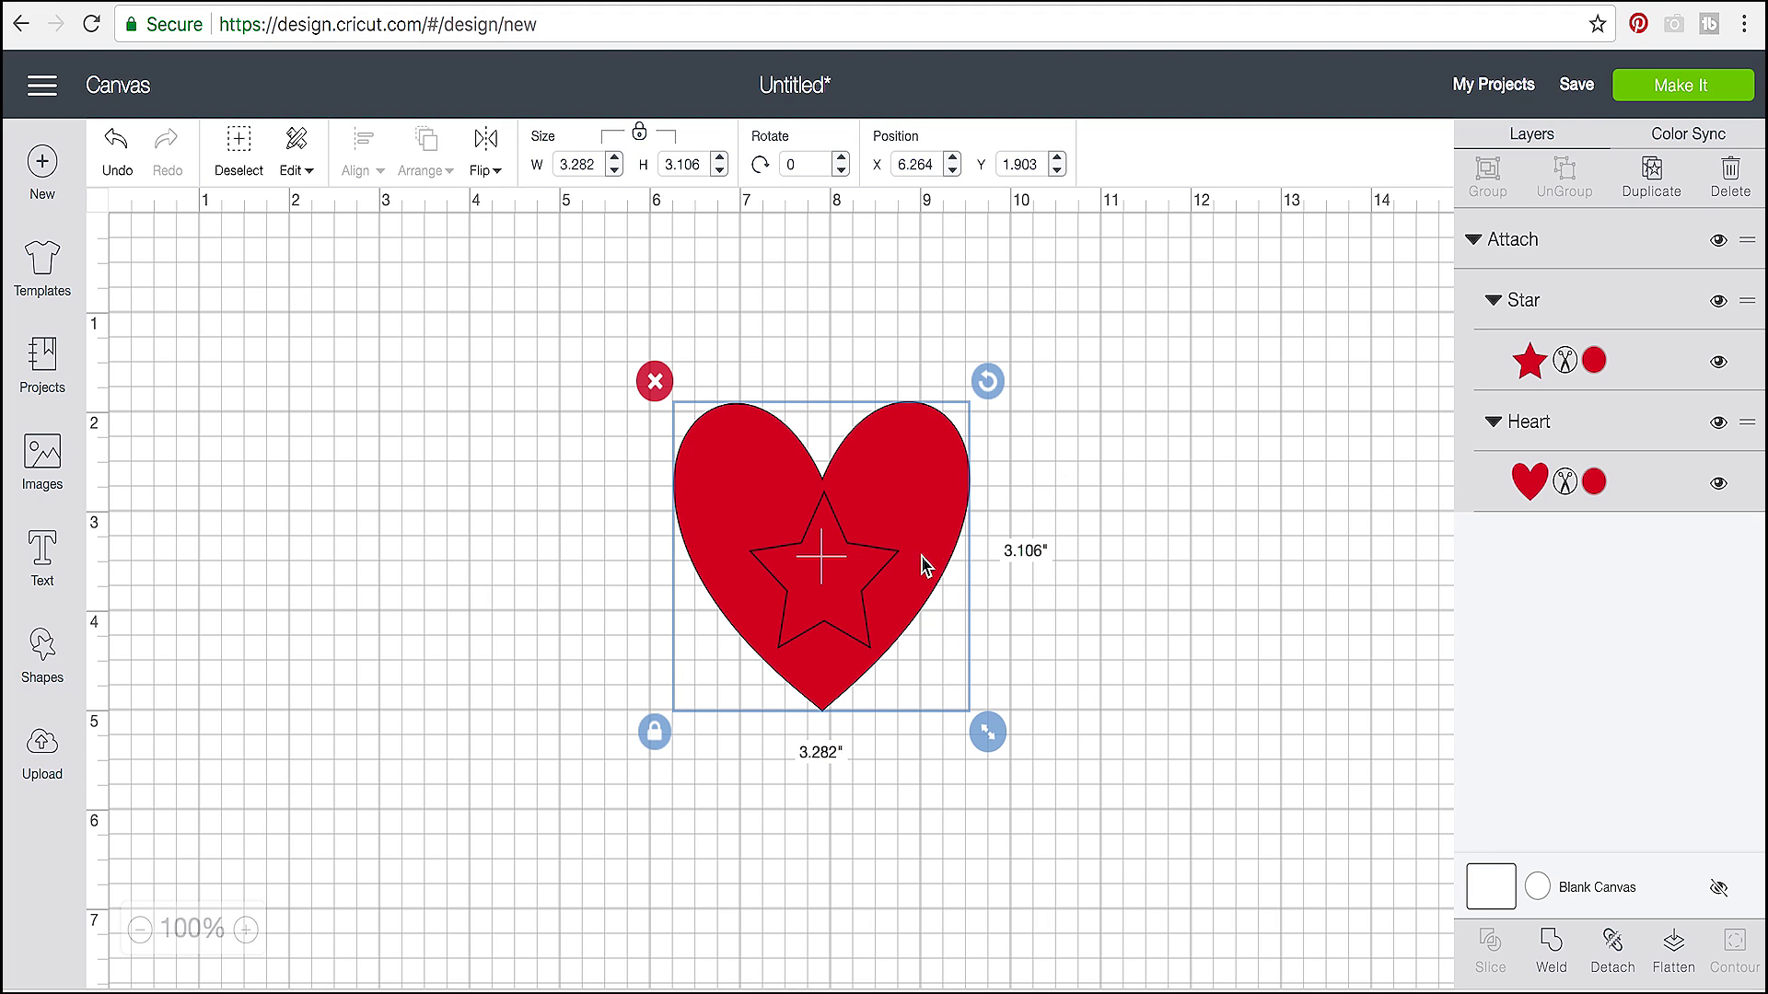
drag(860, 591, 889, 640)
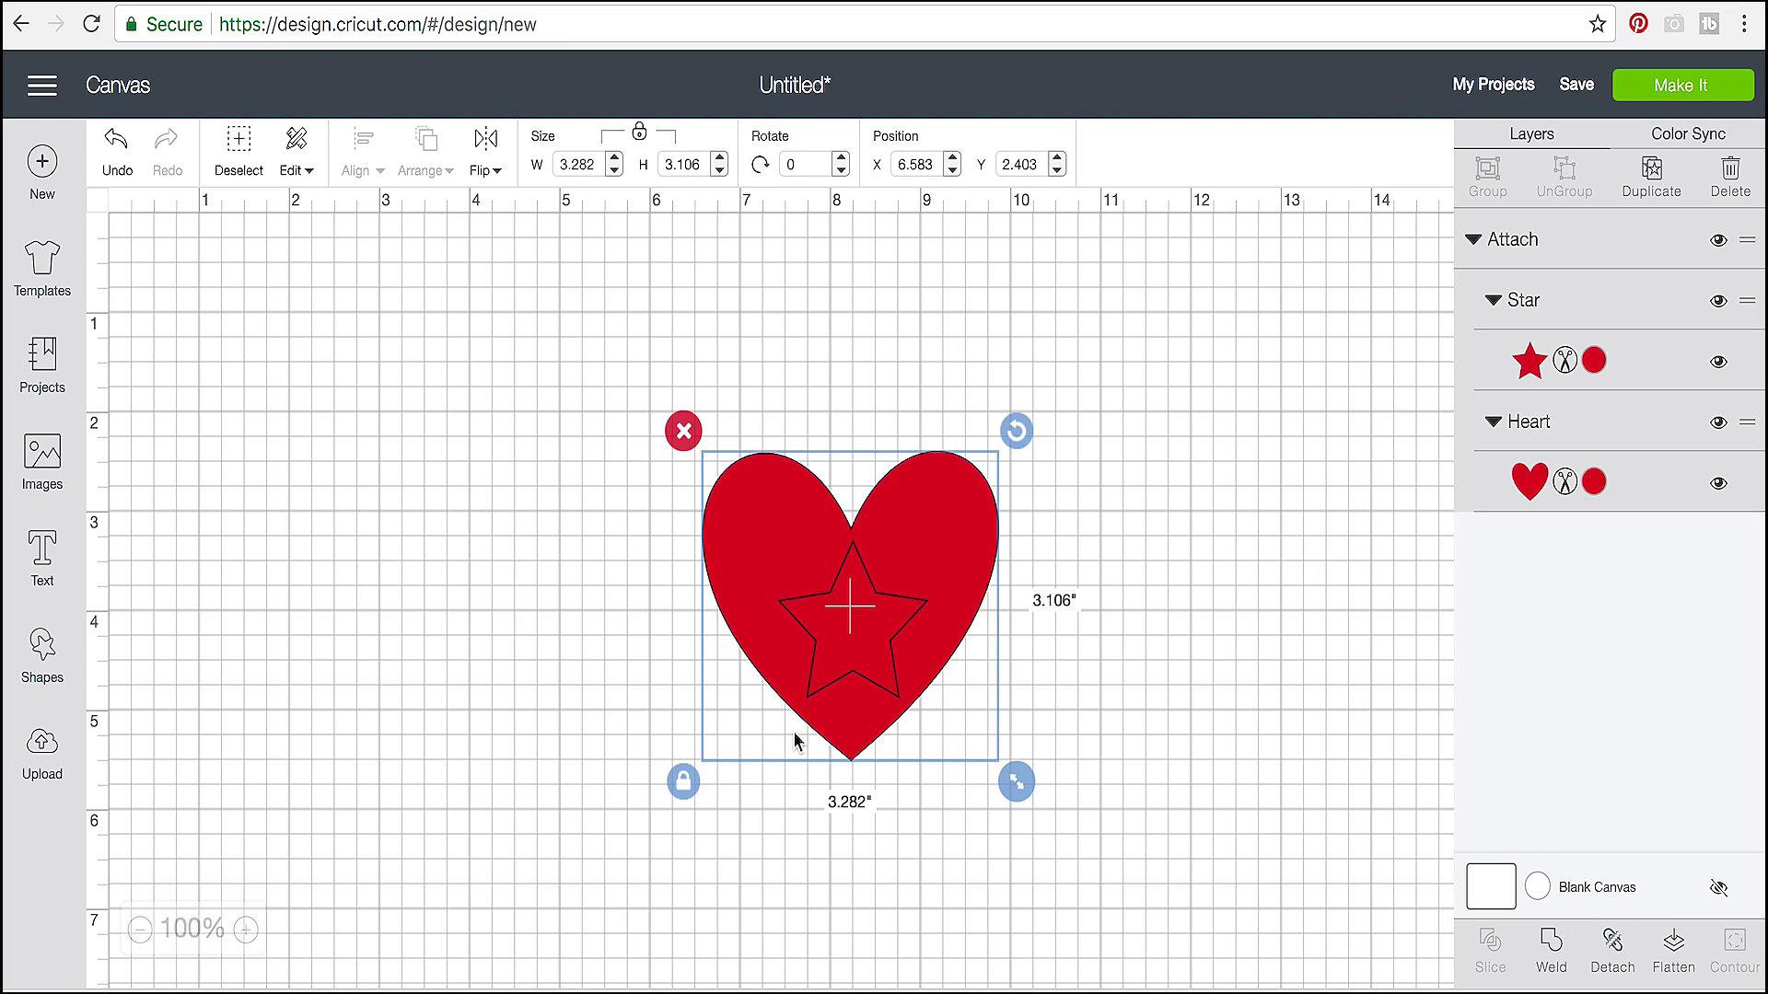
Step: Preview how the attached heart and star are laid out on the cutting mat, and return to the canvas
click(1637, 96)
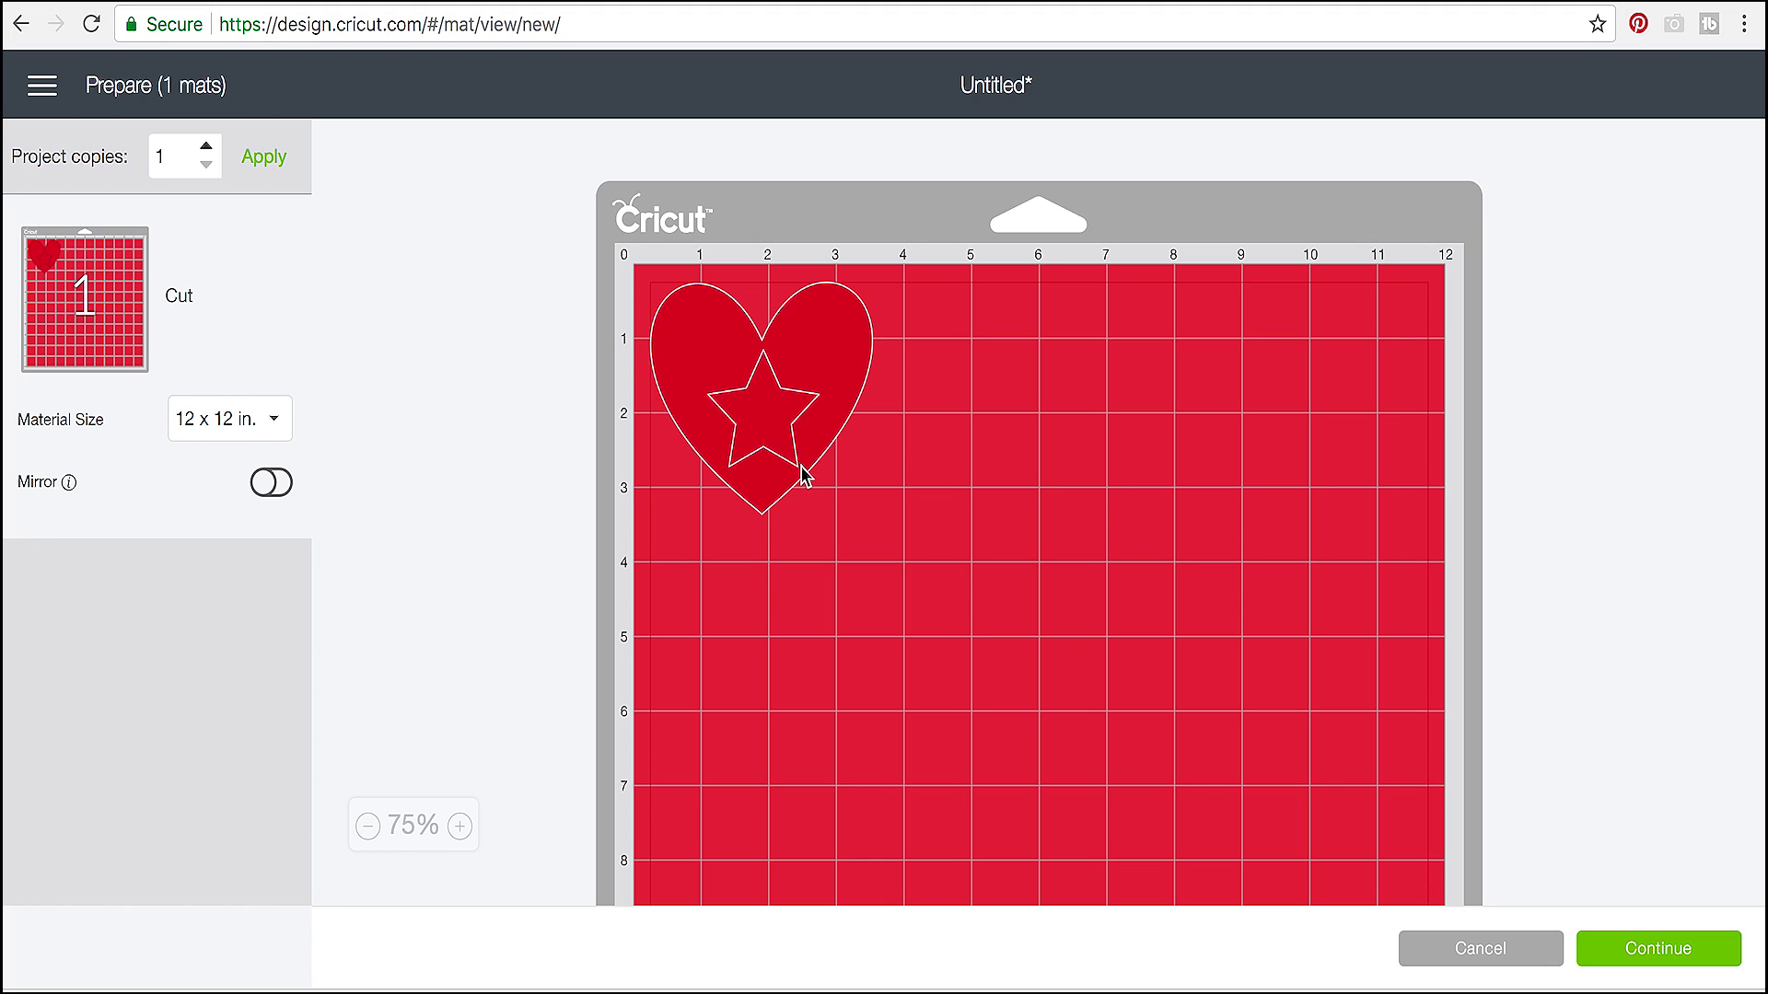
click(1470, 946)
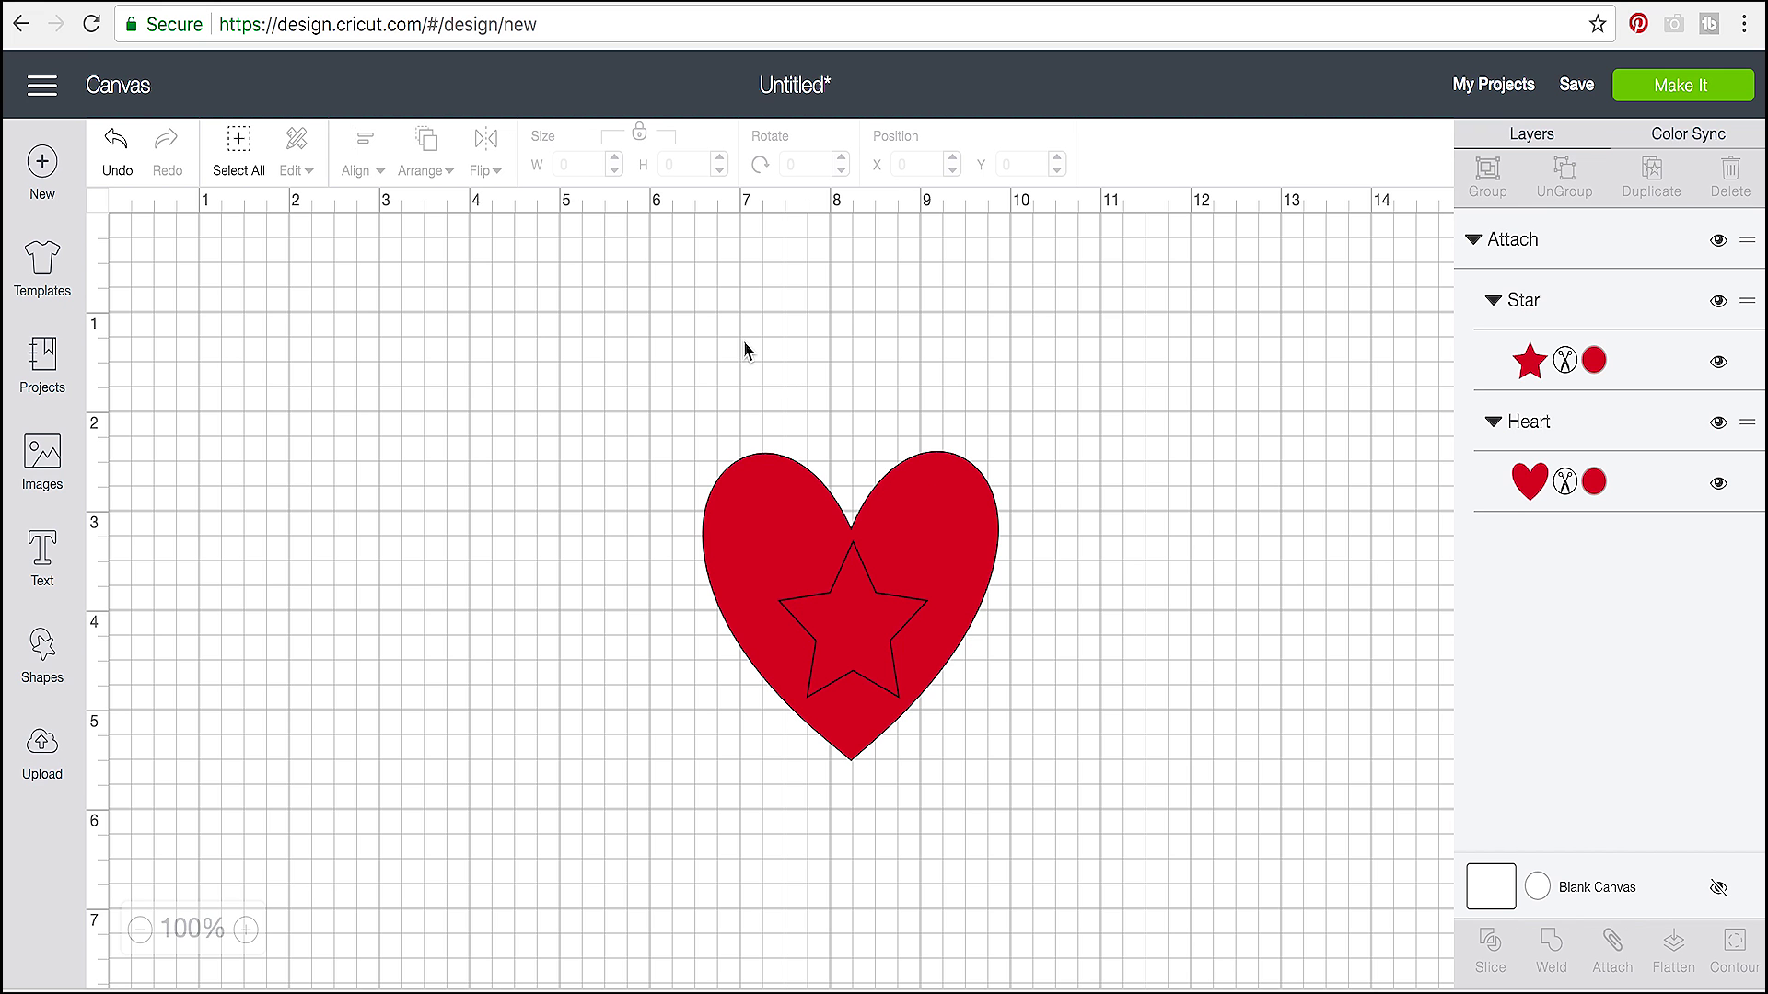
Step: Move the attached heart and star as one piece to about X 5.90, Y 1.22
drag(859, 632, 781, 556)
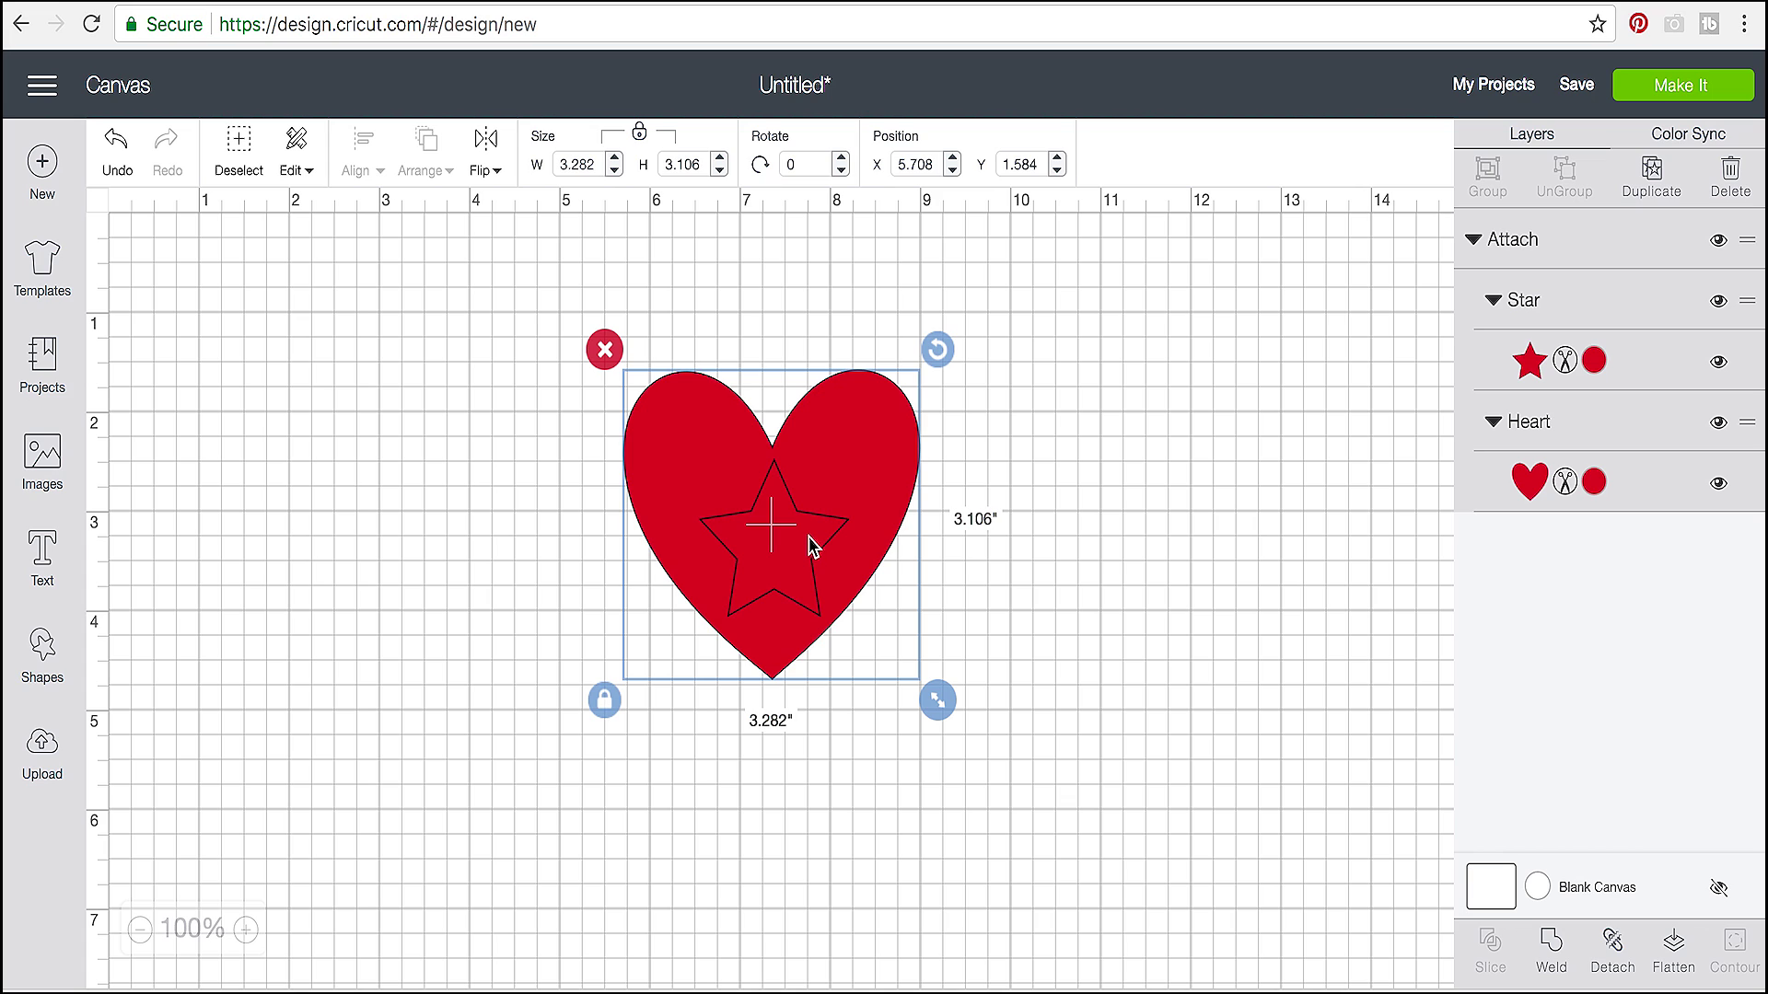
click(527, 577)
mouse_move(723, 534)
mouse_down()
mouse_move(556, 506)
mouse_move(741, 505)
mouse_up()
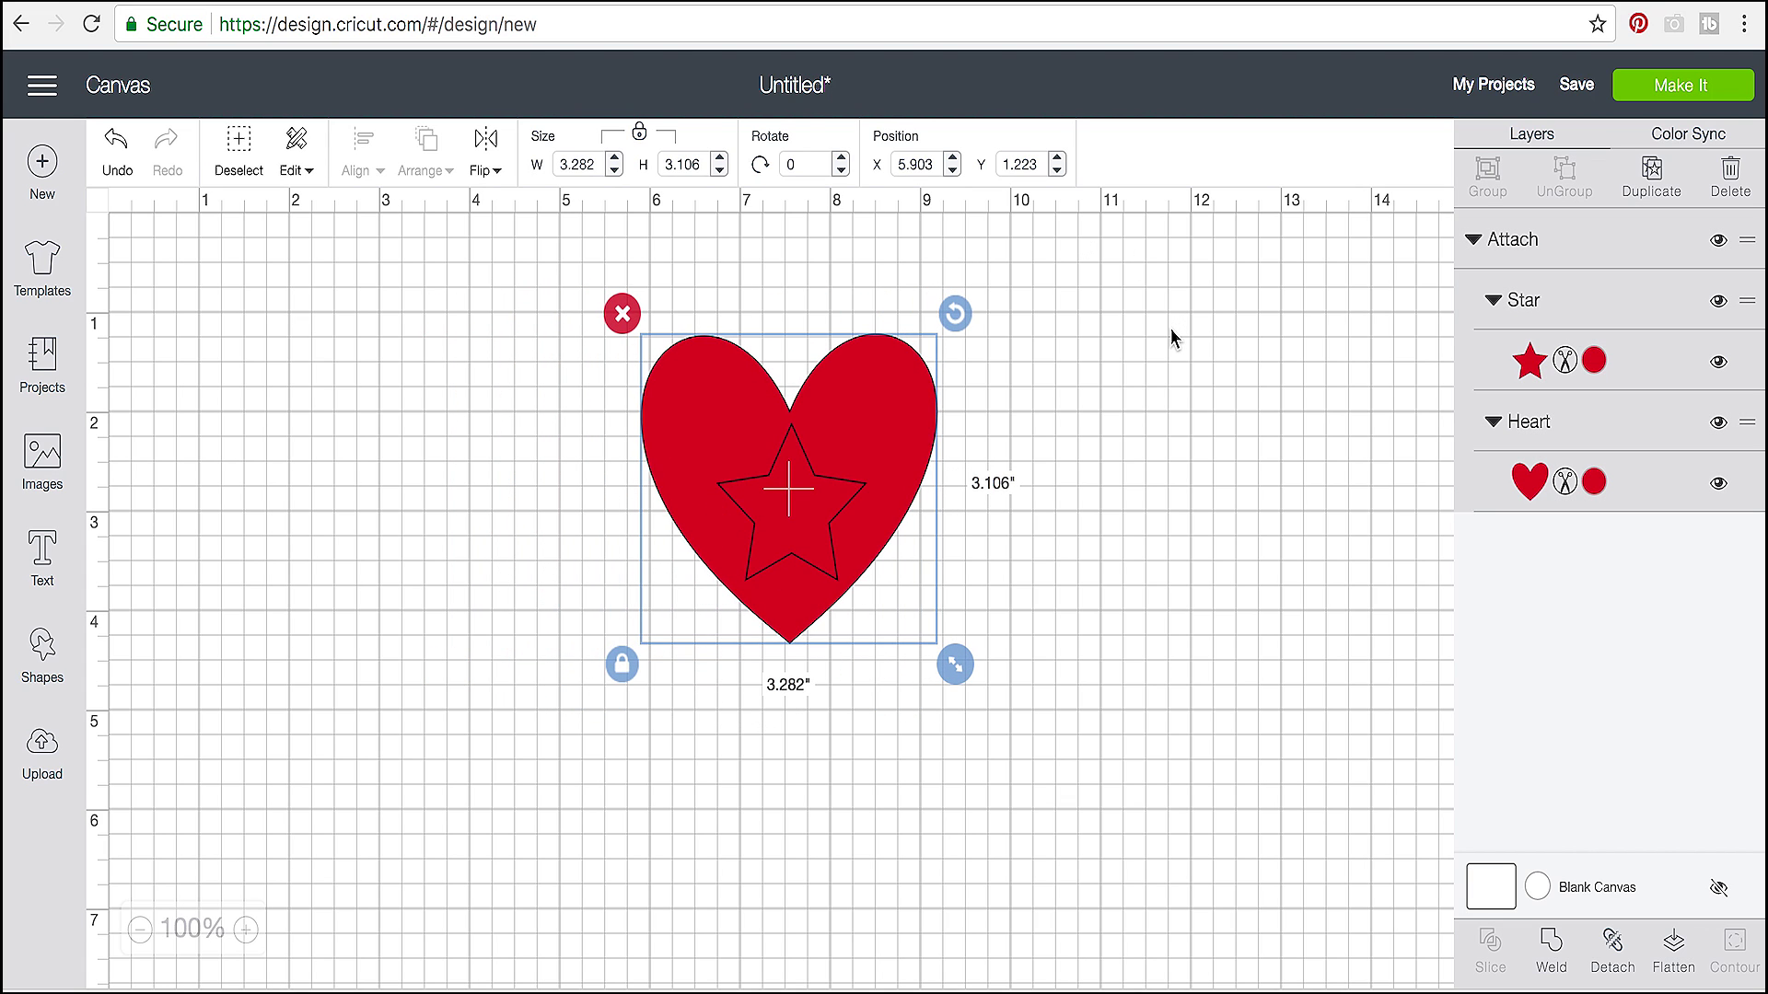
Step: Detach the heart and star, and move the star on its own, ending inside the heart at about X 6.72, Y 2.10
click(1612, 945)
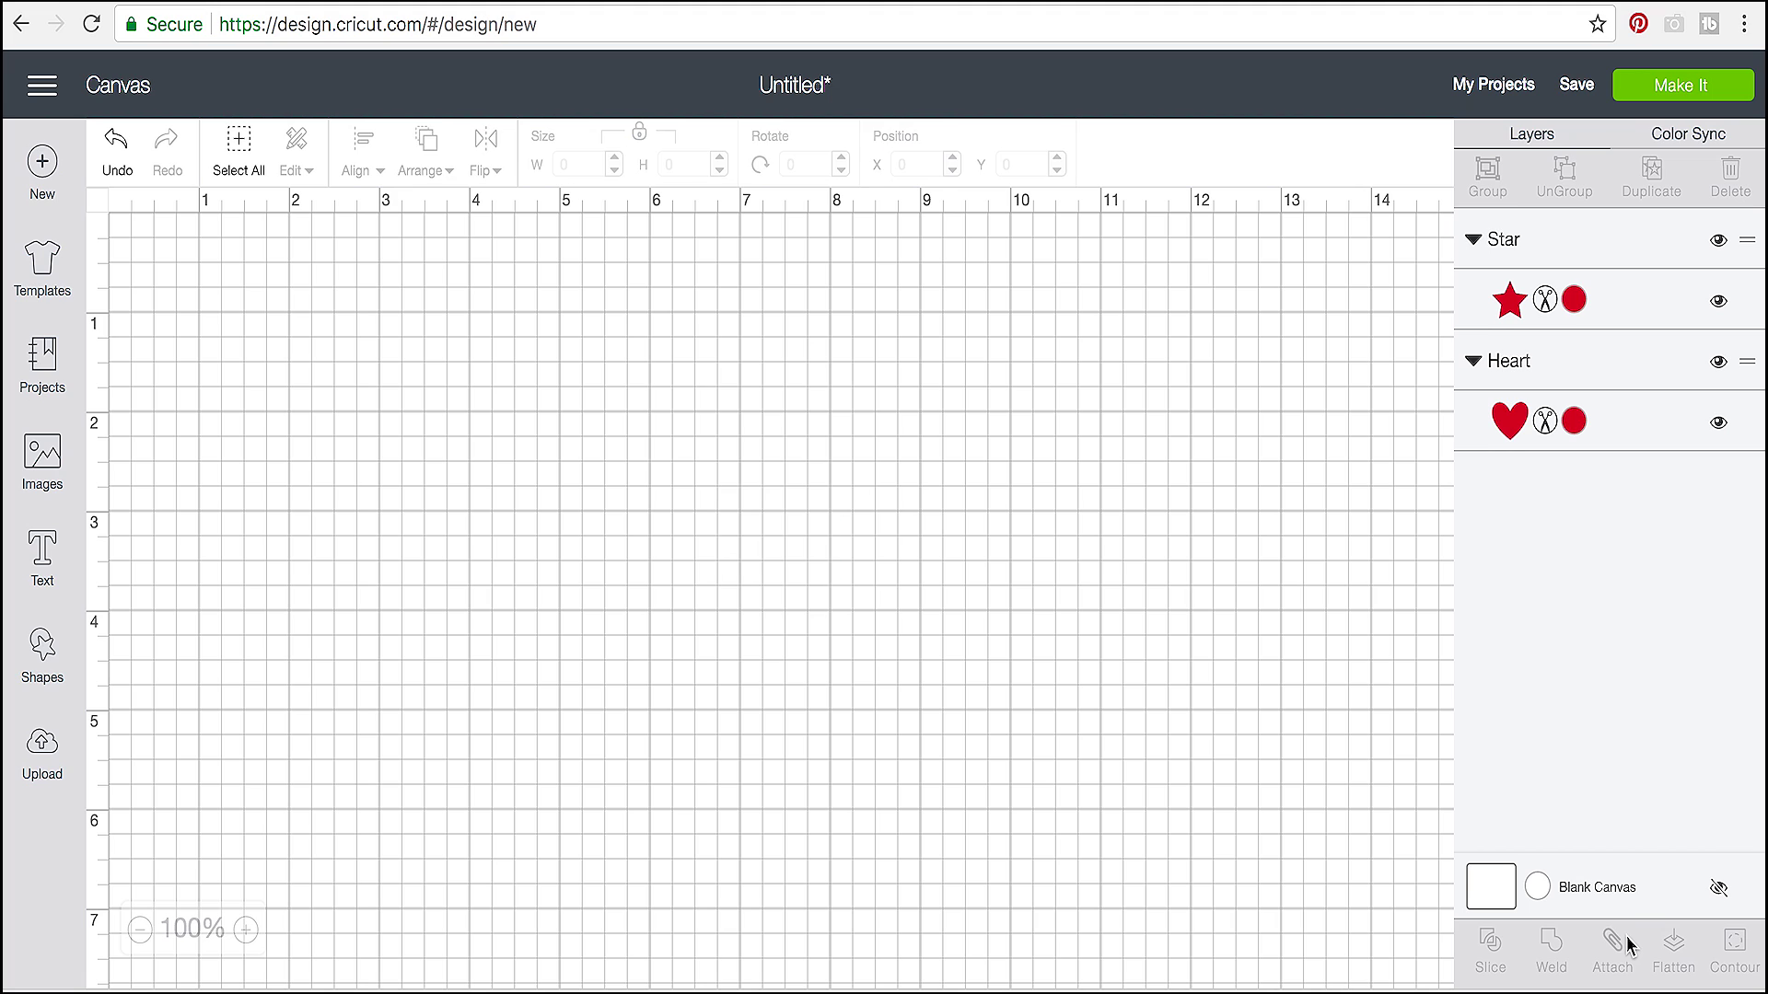
drag(833, 518, 879, 571)
click(1033, 578)
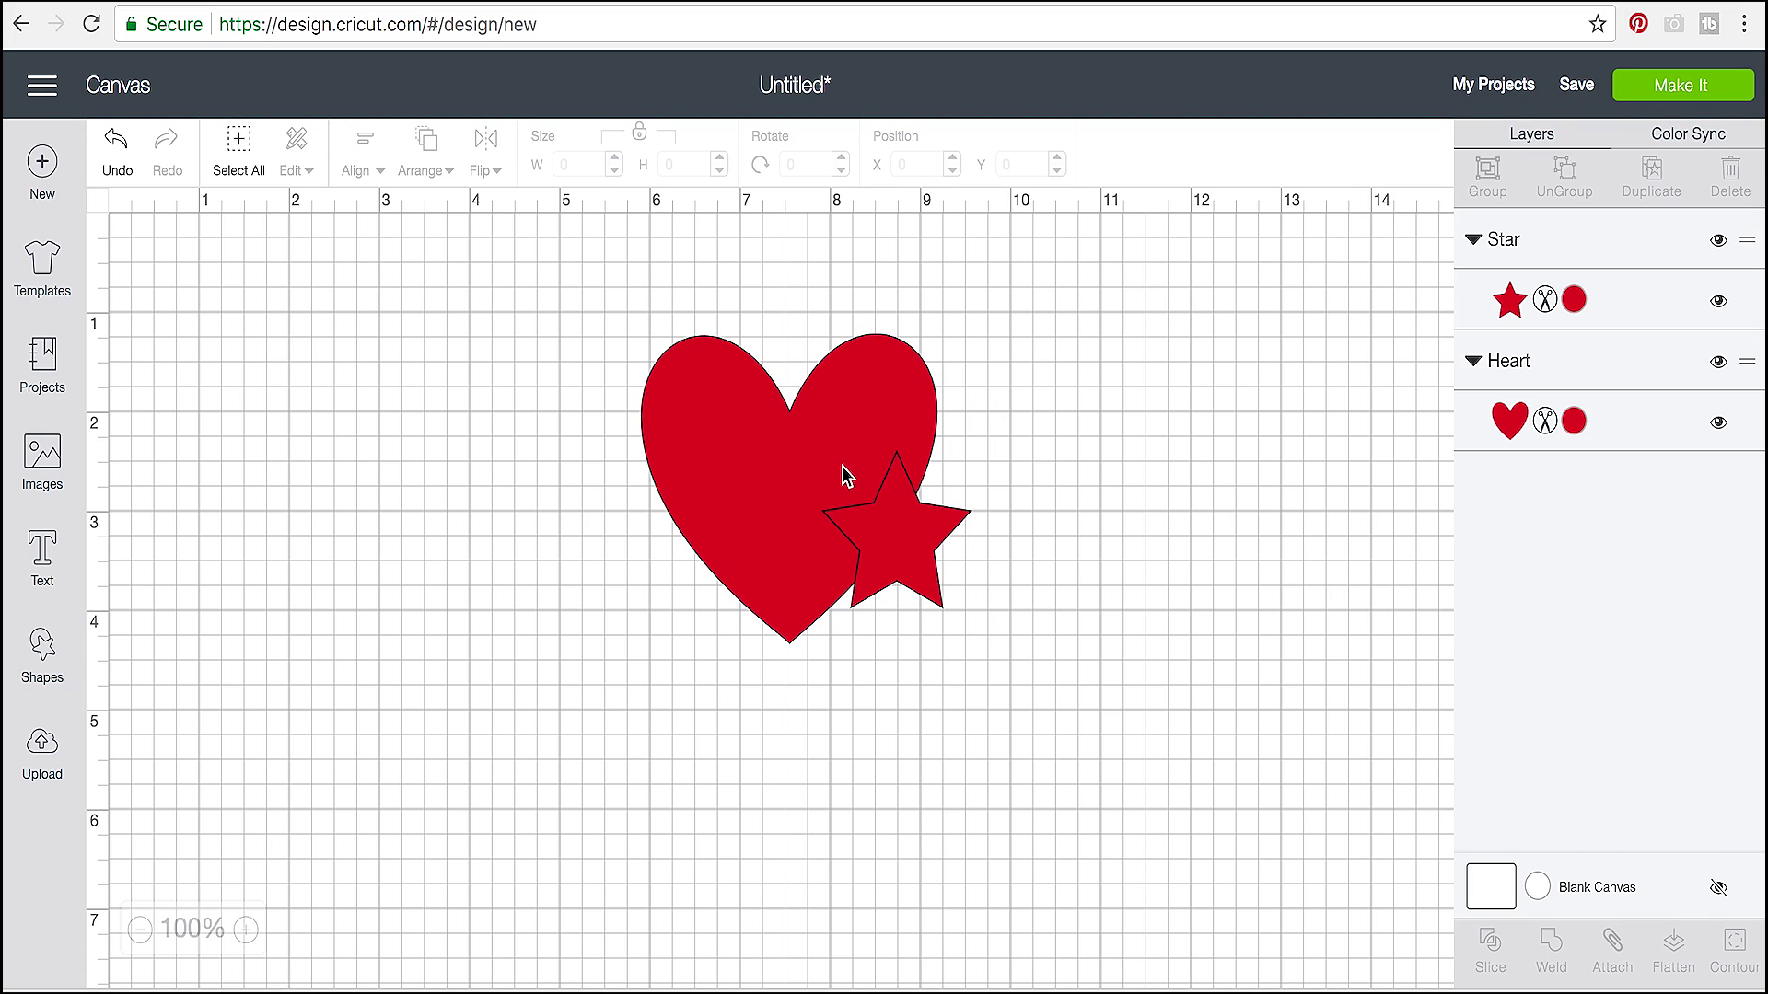
drag(871, 527, 764, 499)
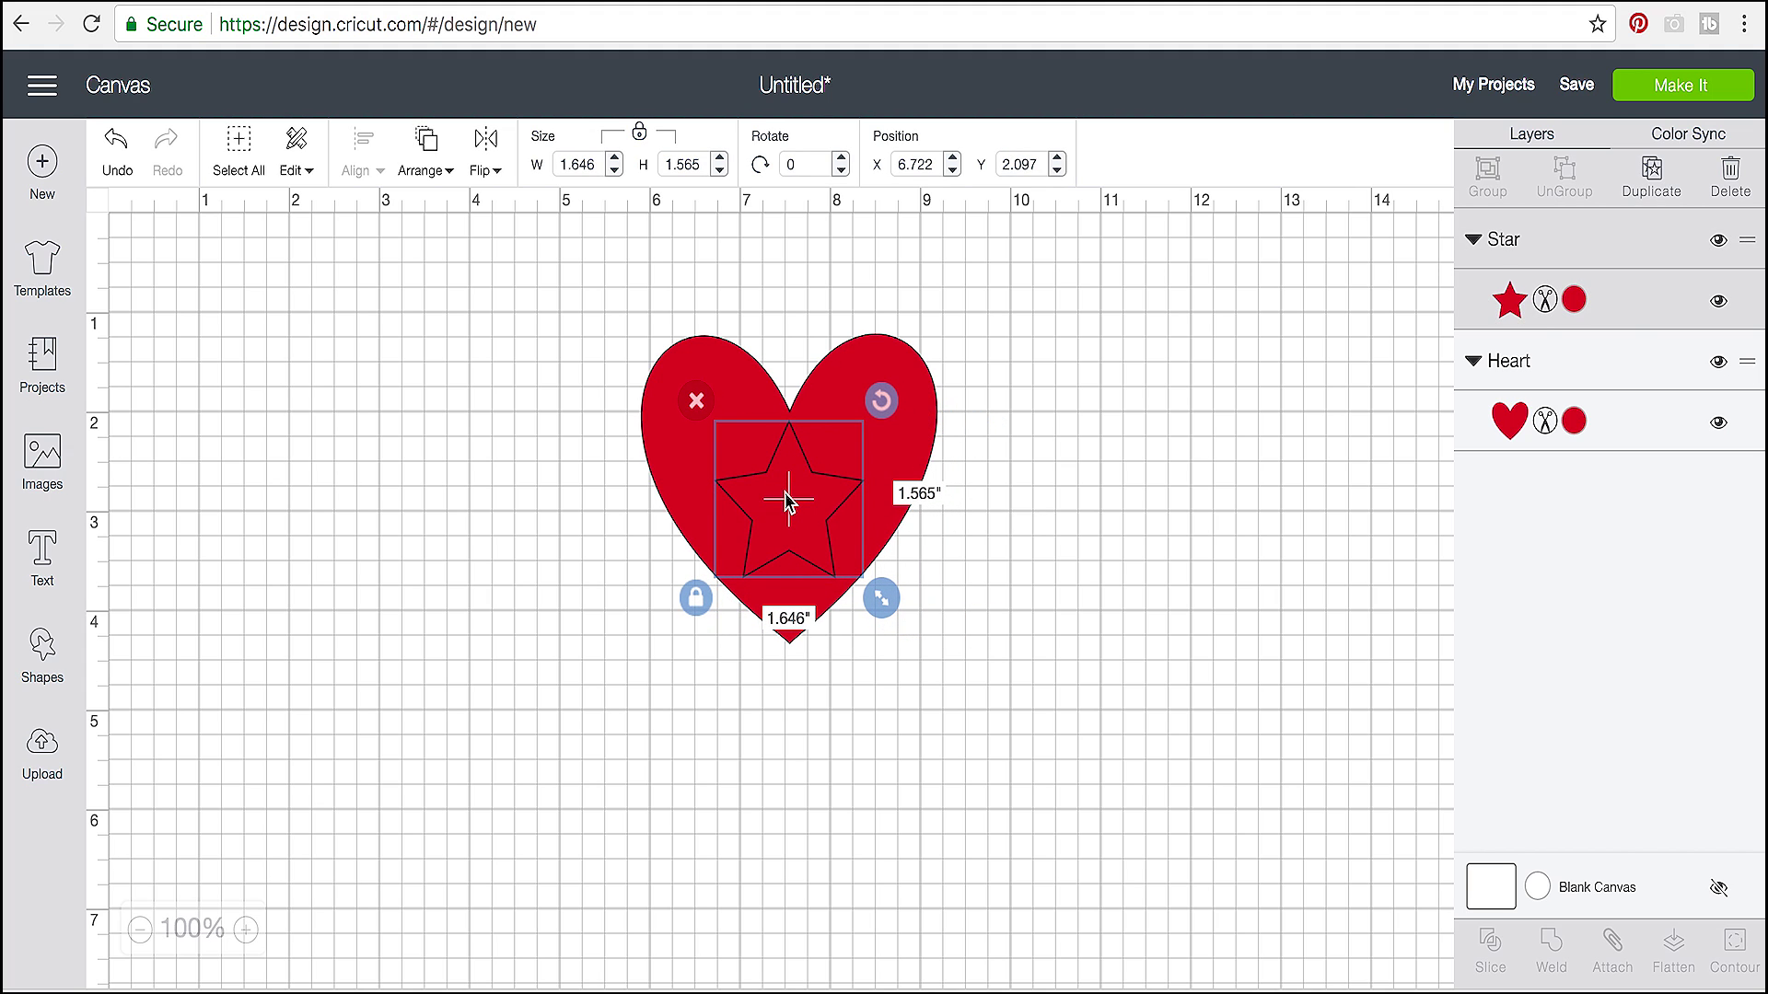
Step: Try welding the heart with the star inside it and moving the result, and undo the move and the weld
drag(988, 596, 626, 419)
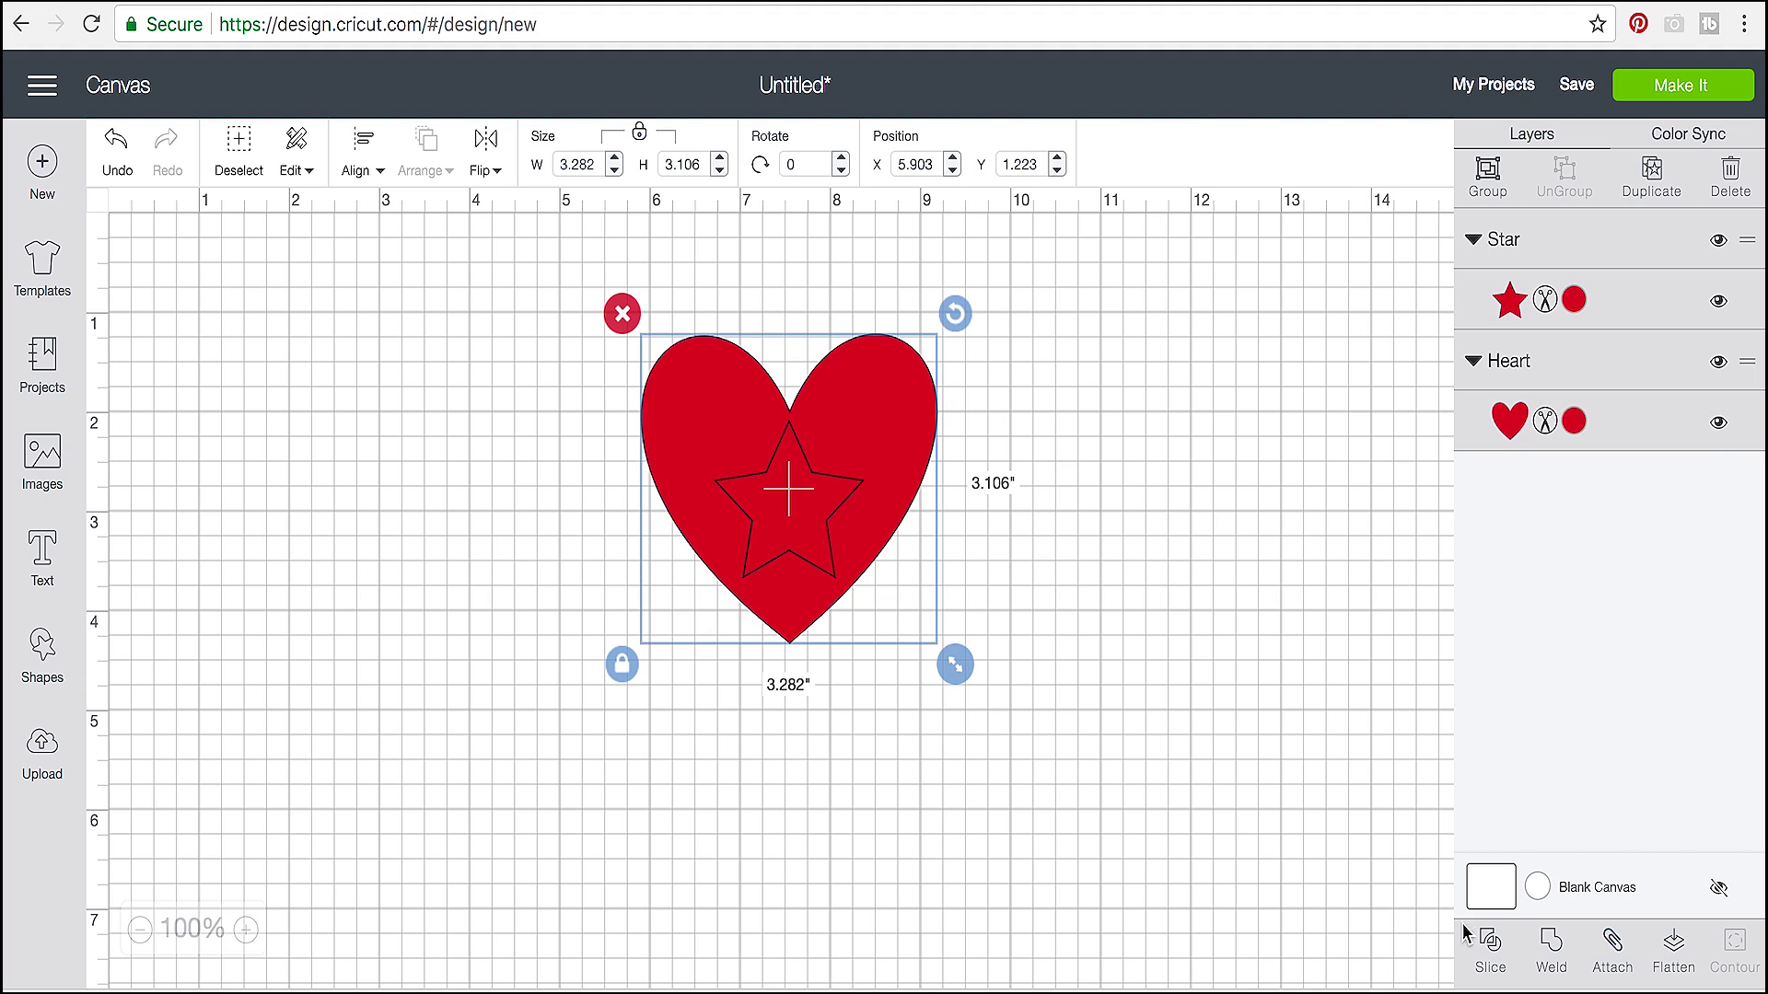
click(1531, 962)
drag(750, 497, 812, 497)
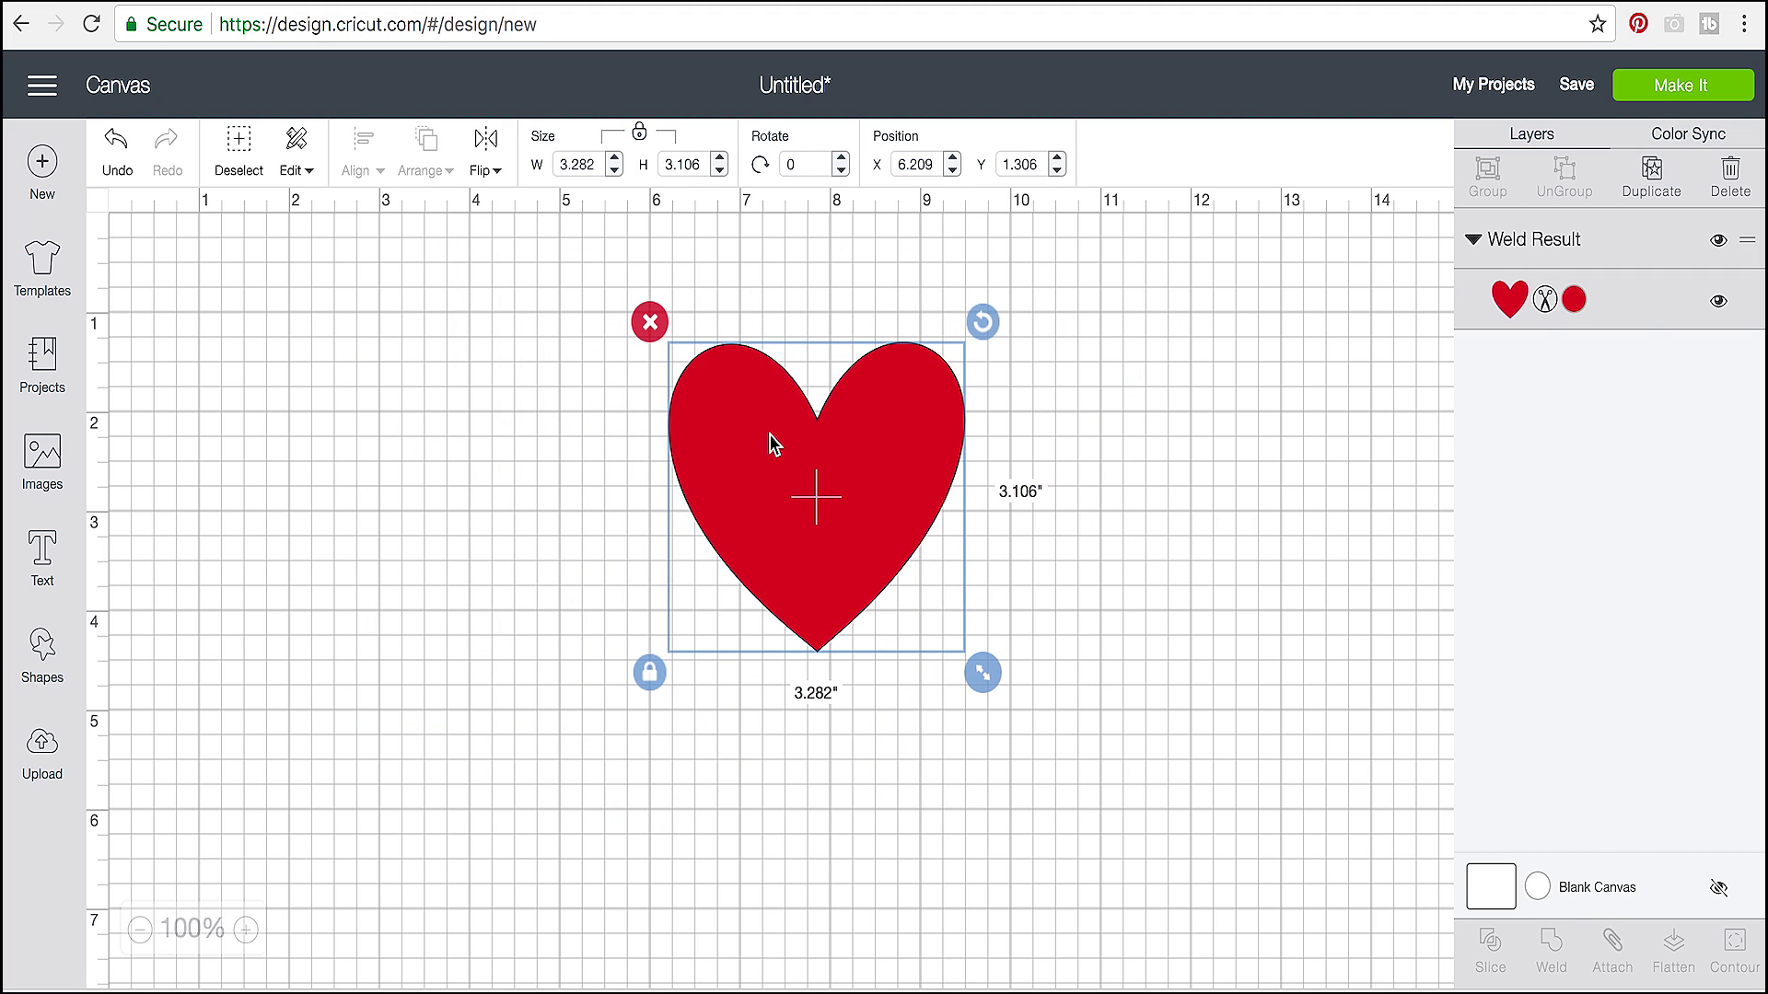
key(ctrl+z)
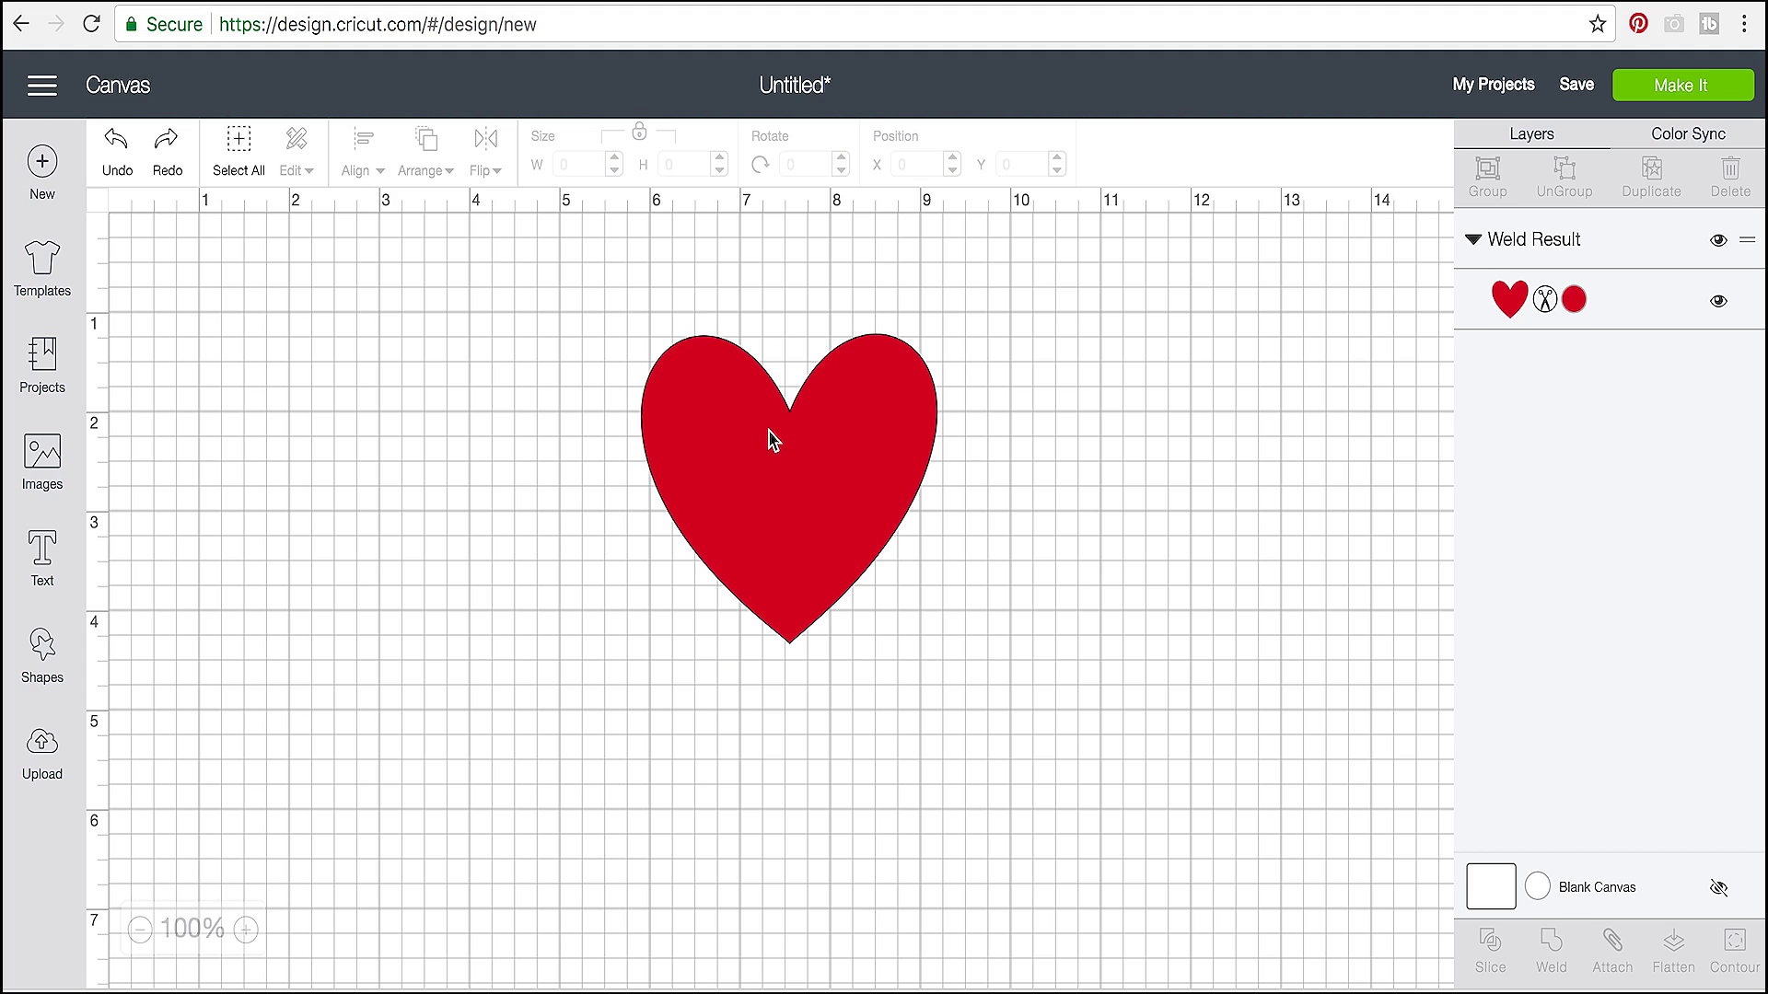
key(ctrl+z)
Step: Place the star partly over the heart's lower right edge and weld the two shapes together
drag(771, 441, 893, 597)
drag(1018, 663, 728, 481)
click(1551, 941)
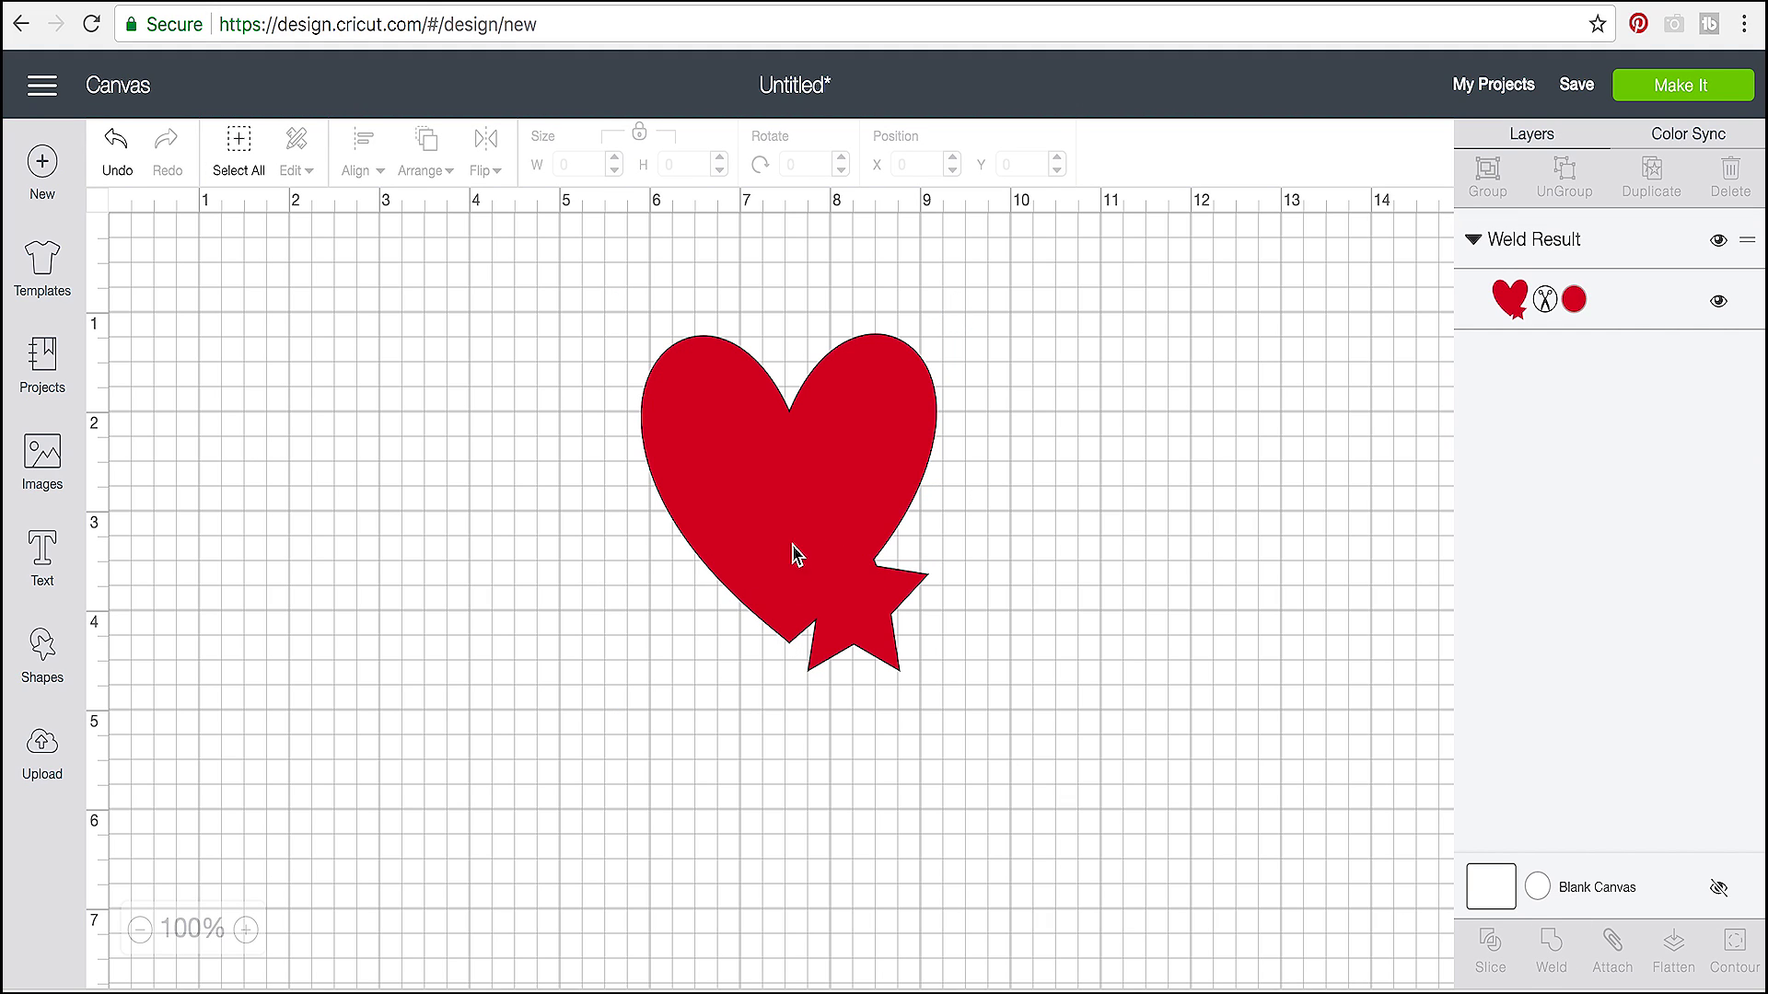
Step: Move the welded heart and star around the canvas as one shape, ending at about X 4.85, Y 2.25
drag(839, 545, 663, 591)
drag(576, 636, 682, 656)
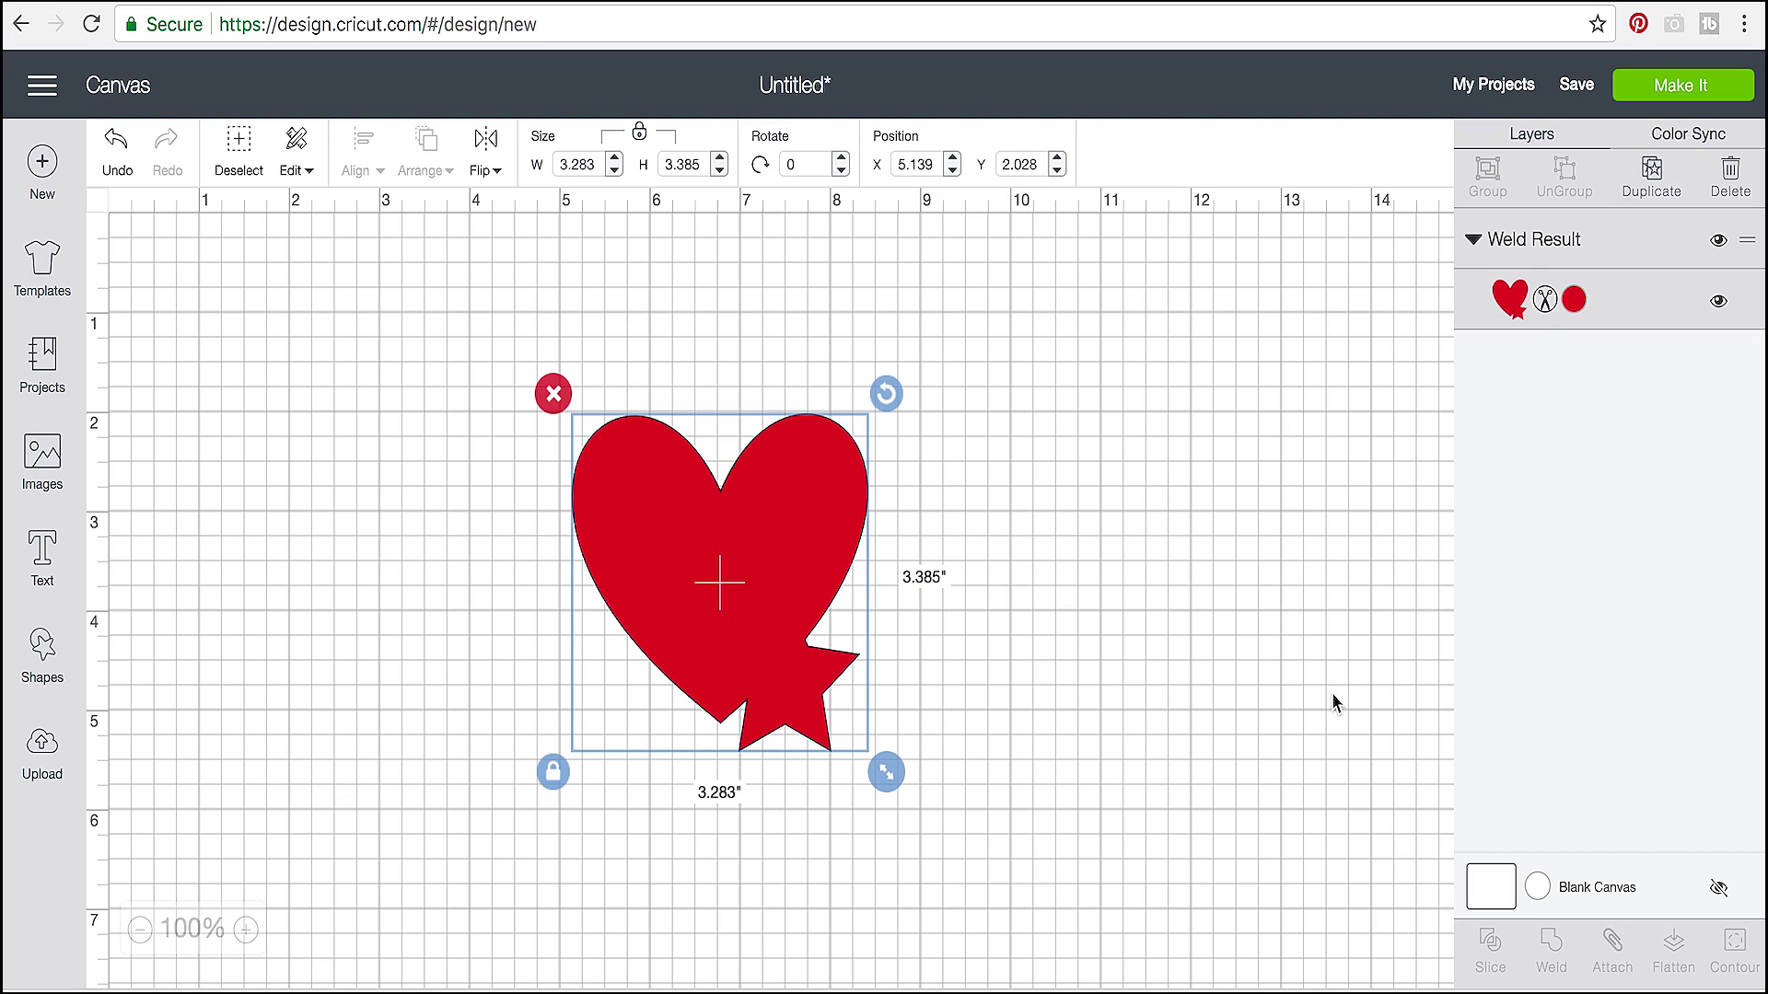
drag(754, 684, 597, 669)
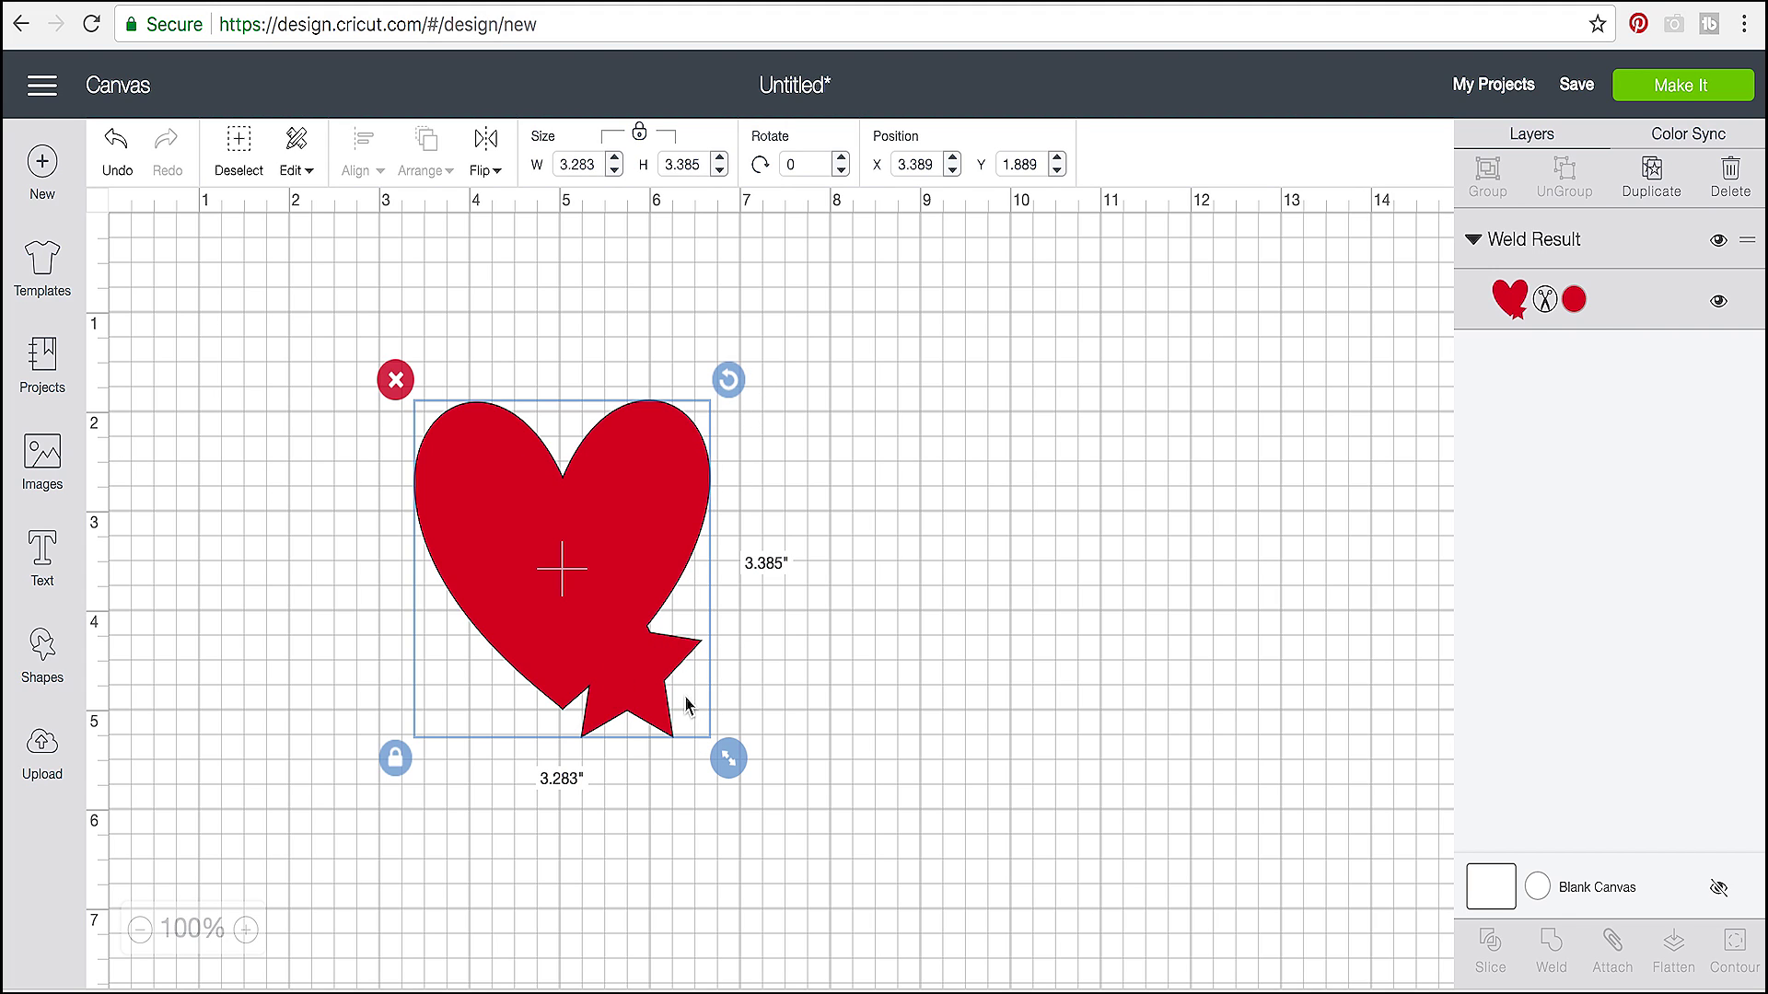
drag(503, 586, 642, 626)
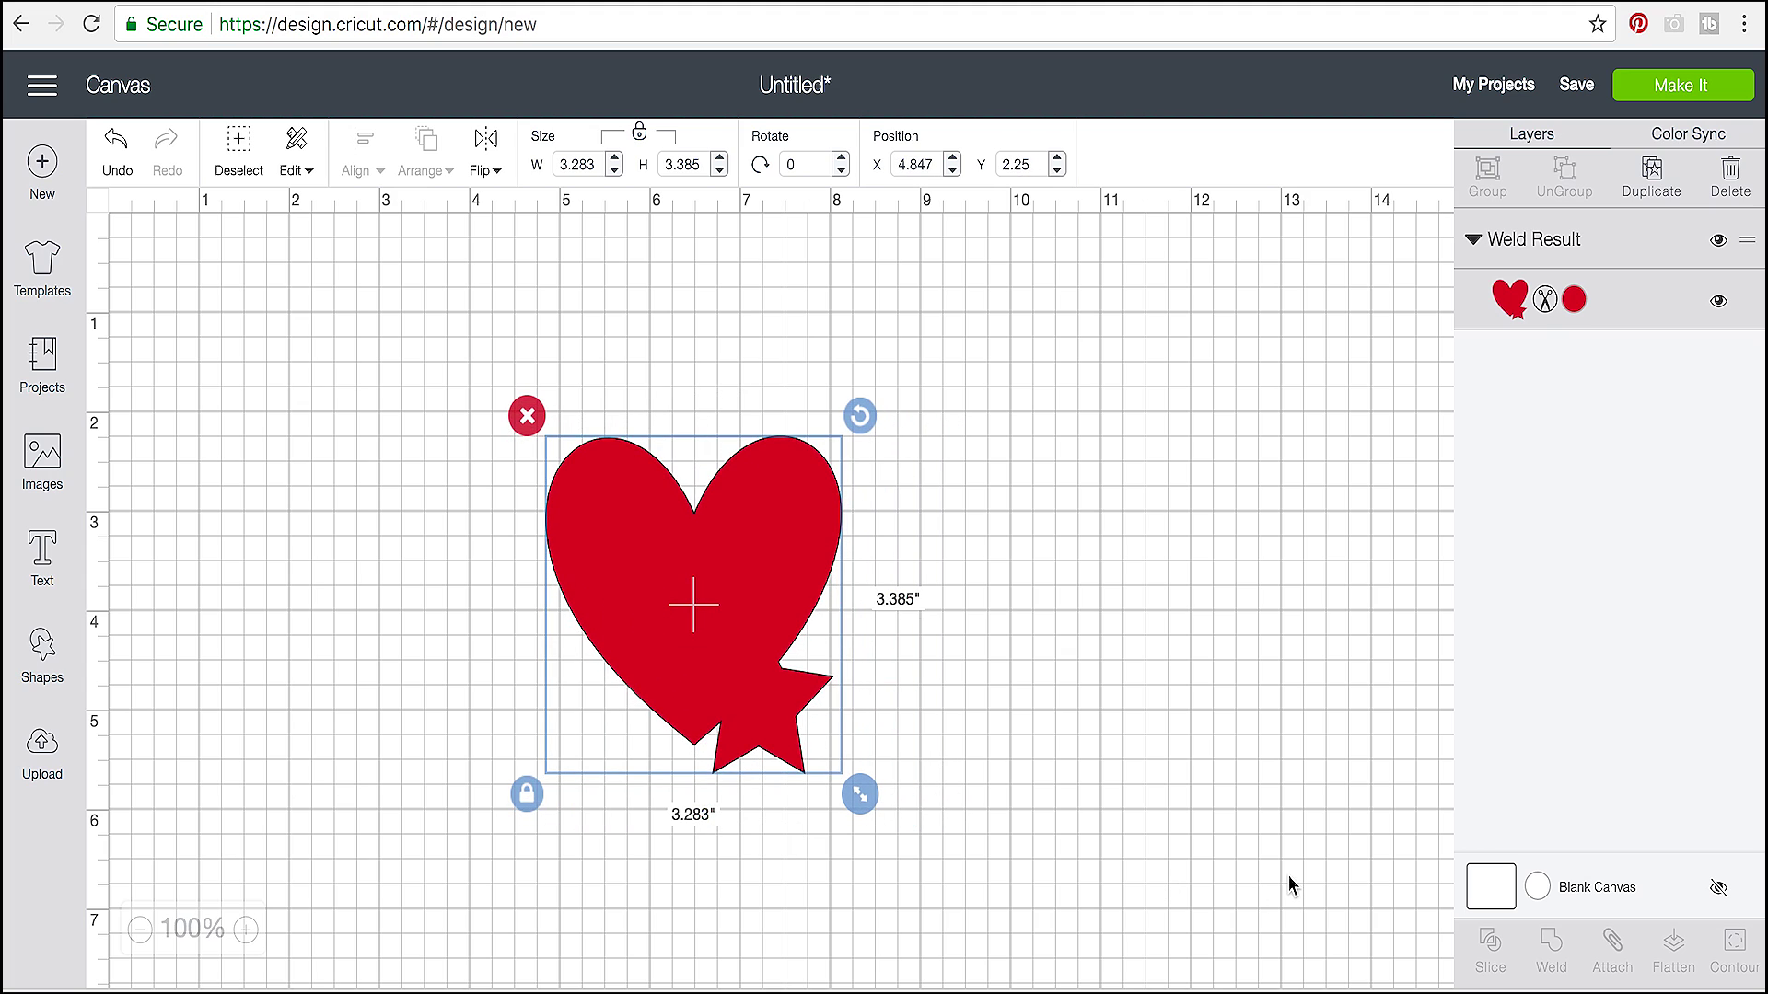
Step: Undo the moves of the welded shape and the weld itself
key(ctrl+z)
key(ctrl+z)
key(ctrl+z)
key(ctrl+z)
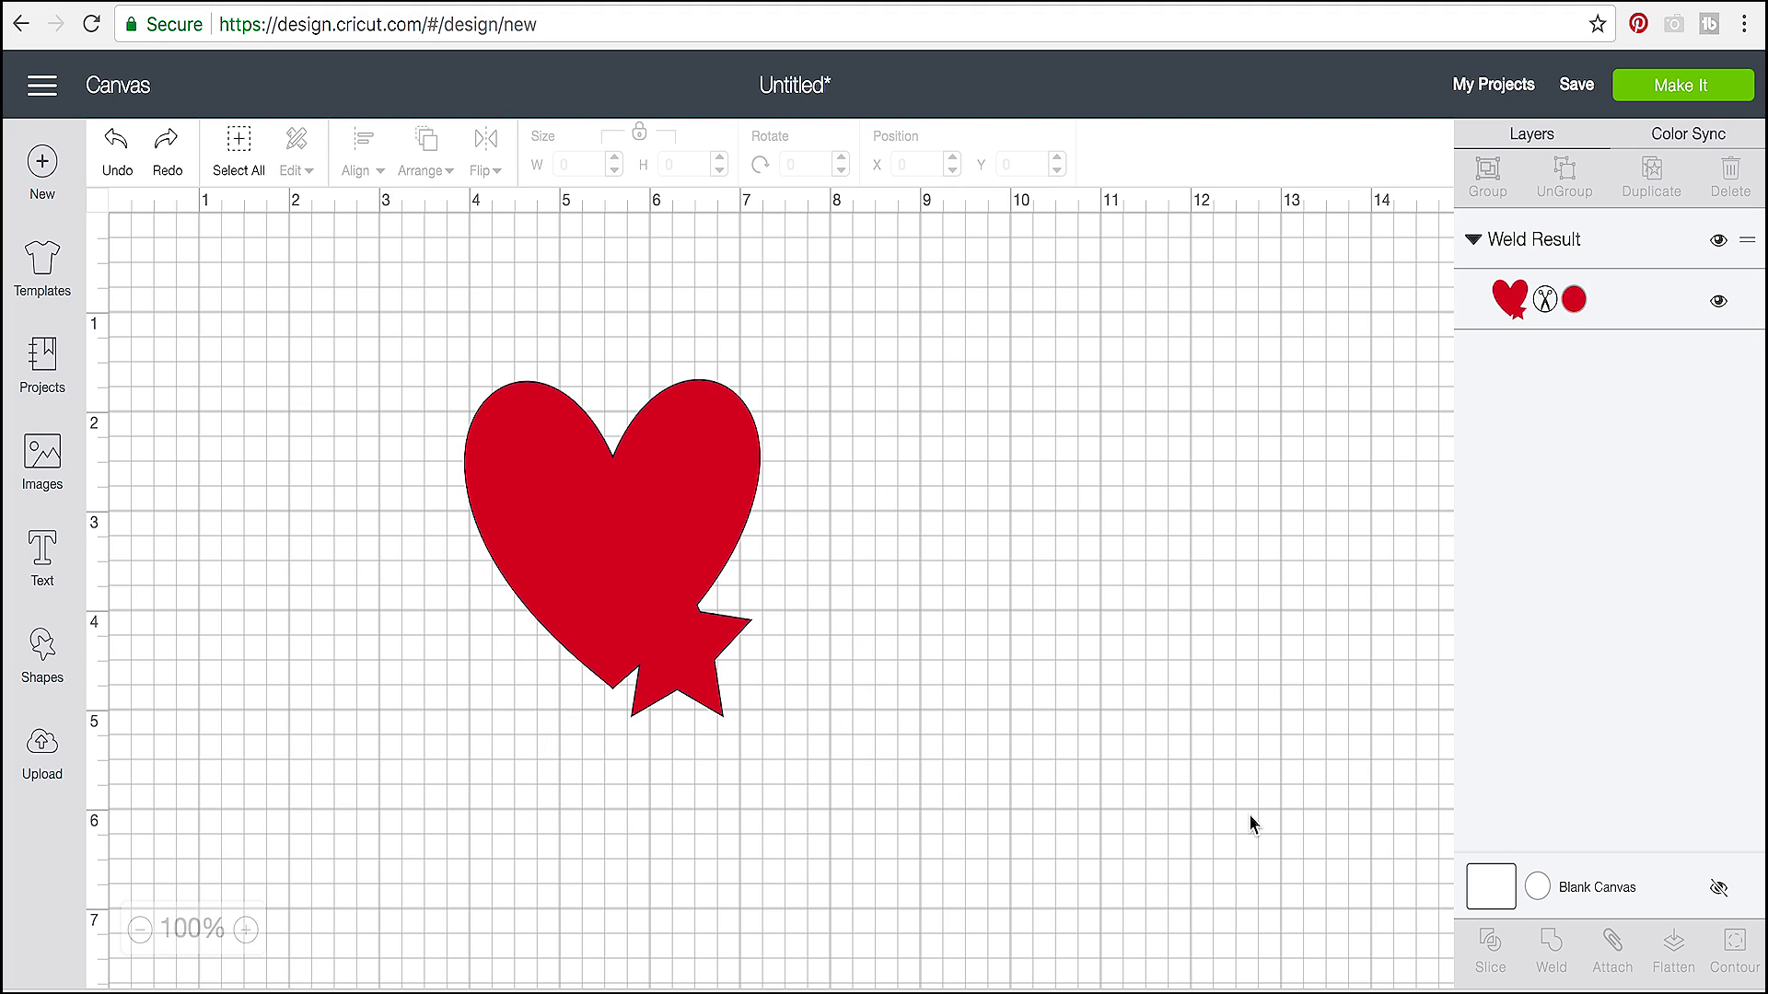
key(ctrl+z)
Step: Move the heart to about X 5.85, Y 1.68 and centre the separate star inside it at about X 6.71, Y 2.58
drag(865, 593, 1035, 678)
drag(761, 517, 755, 576)
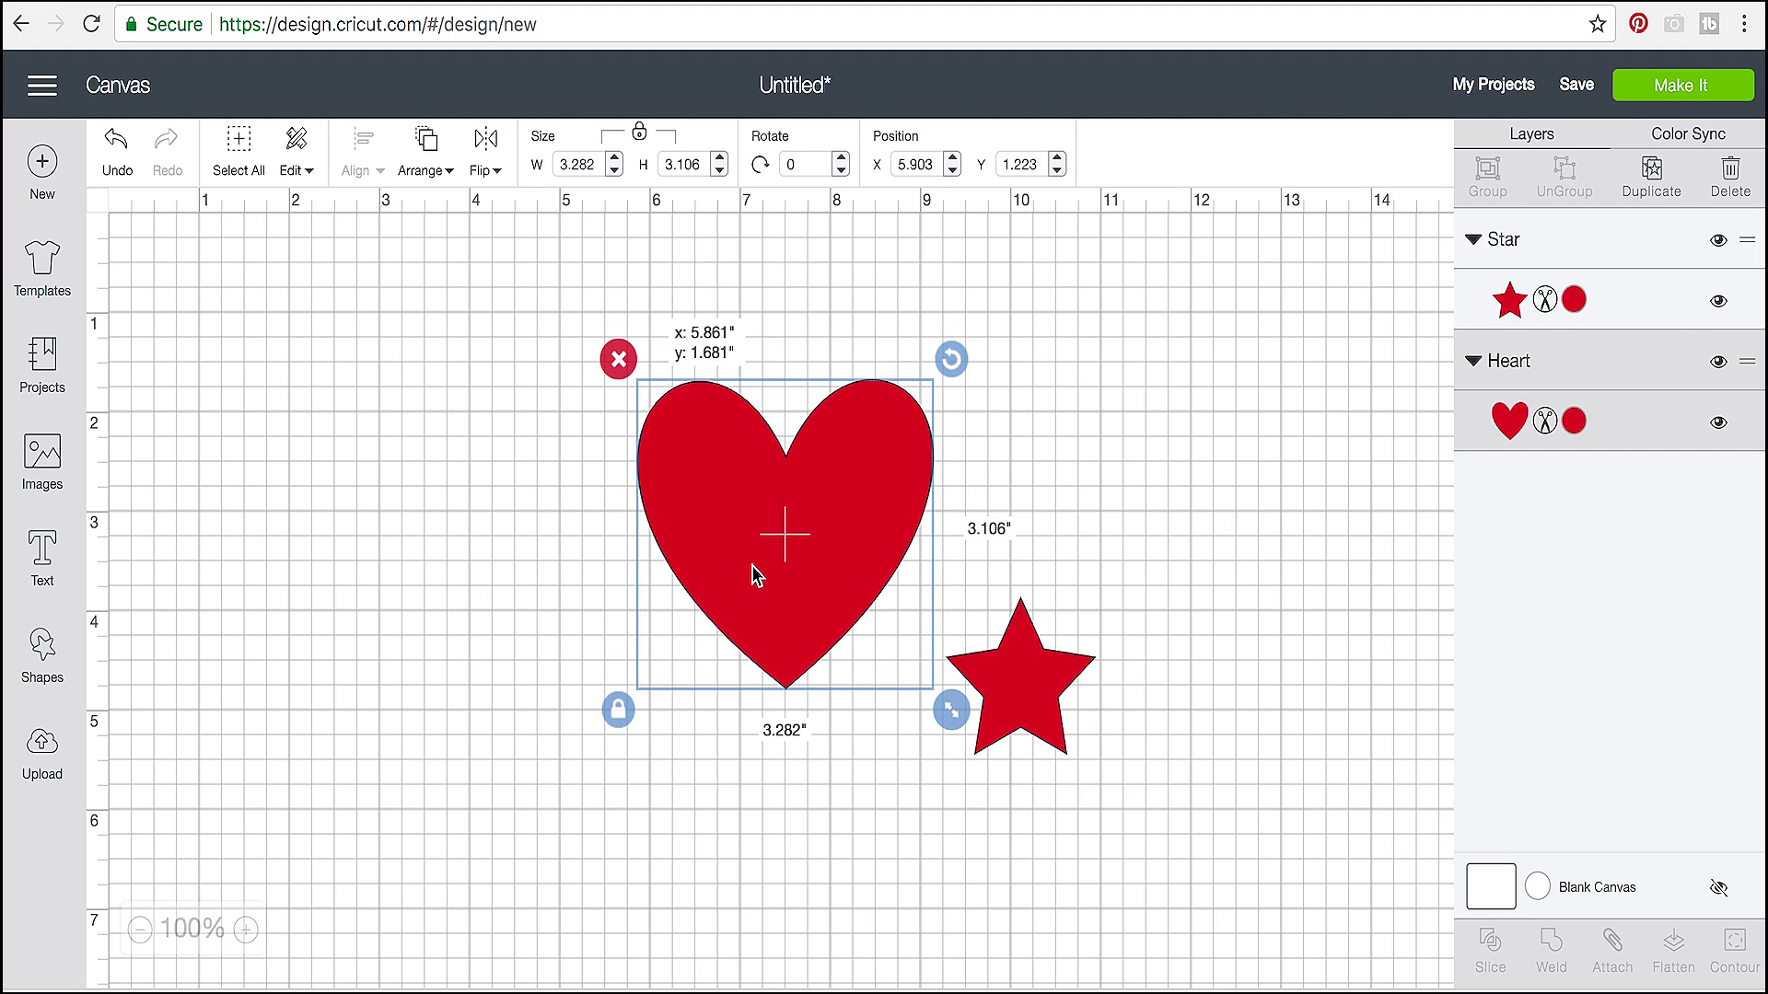
drag(1022, 647, 789, 539)
Step: Duplicate the star and the heart, and place the copies left of the originals, with the star by the copied heart's lower right edge
key(ctrl+d)
drag(831, 594, 489, 568)
click(910, 430)
key(ctrl+d)
drag(911, 439, 383, 466)
drag(515, 552, 455, 615)
Step: Recolour the star inside the original heart to light pink from the basic colors
click(750, 549)
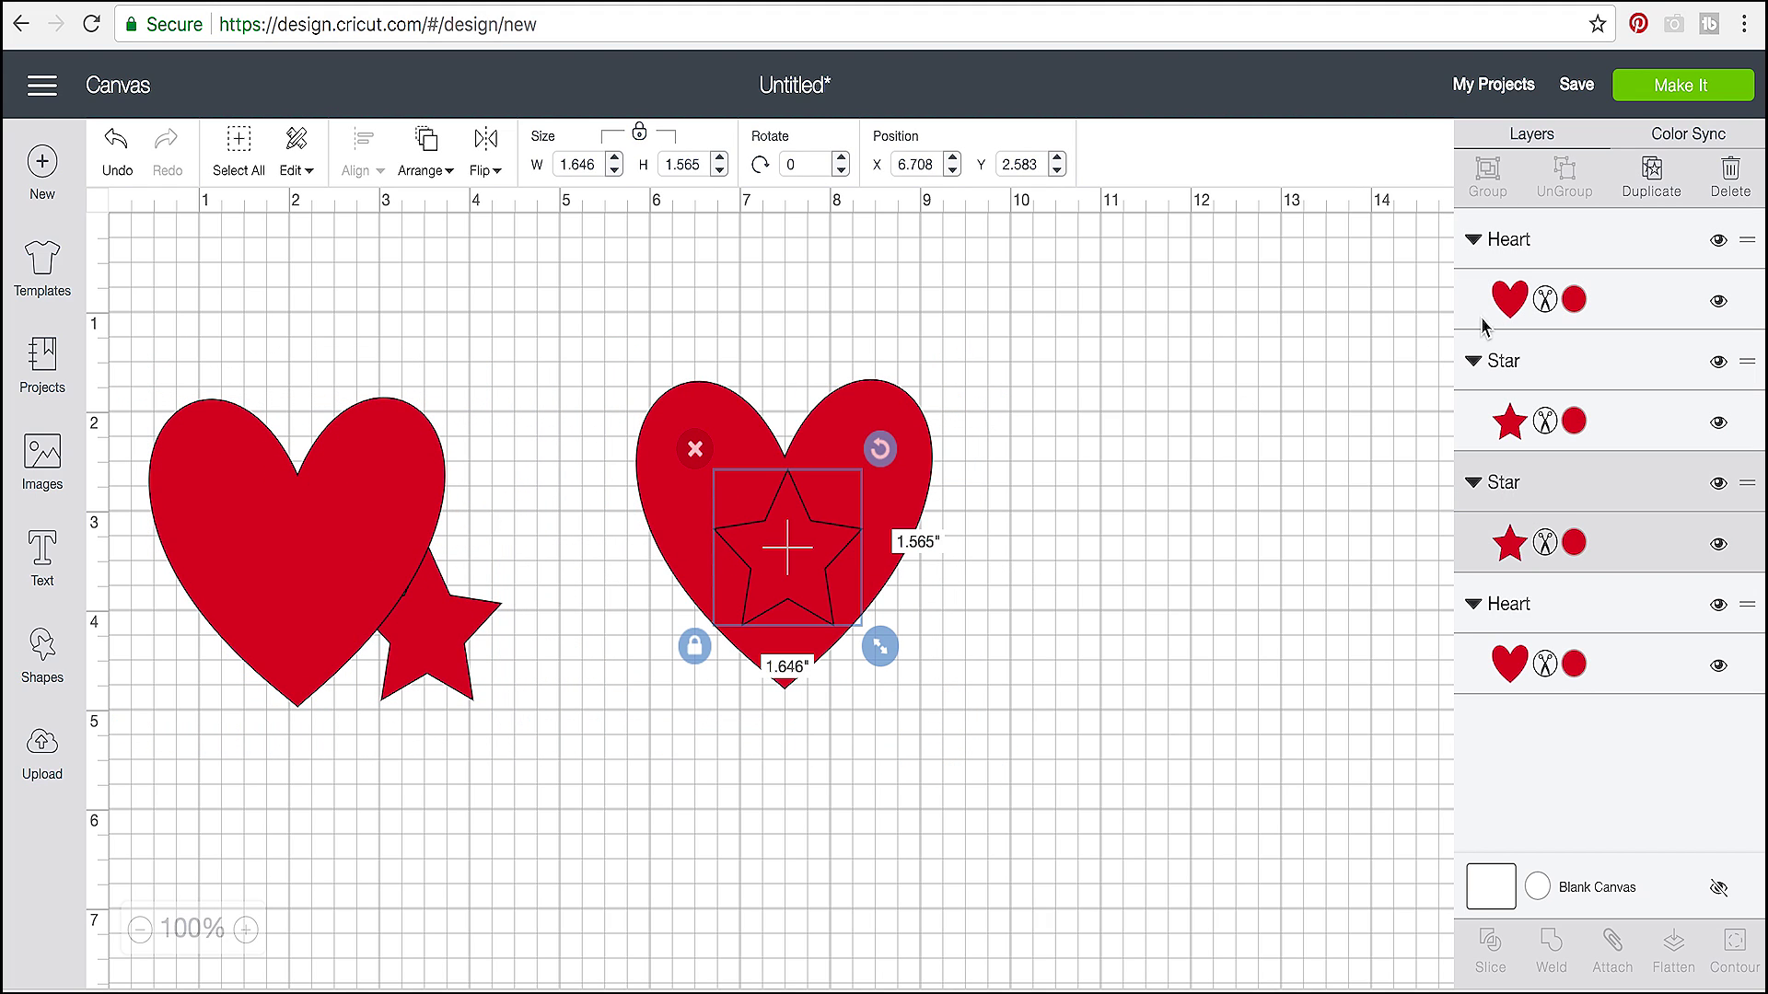
click(1574, 543)
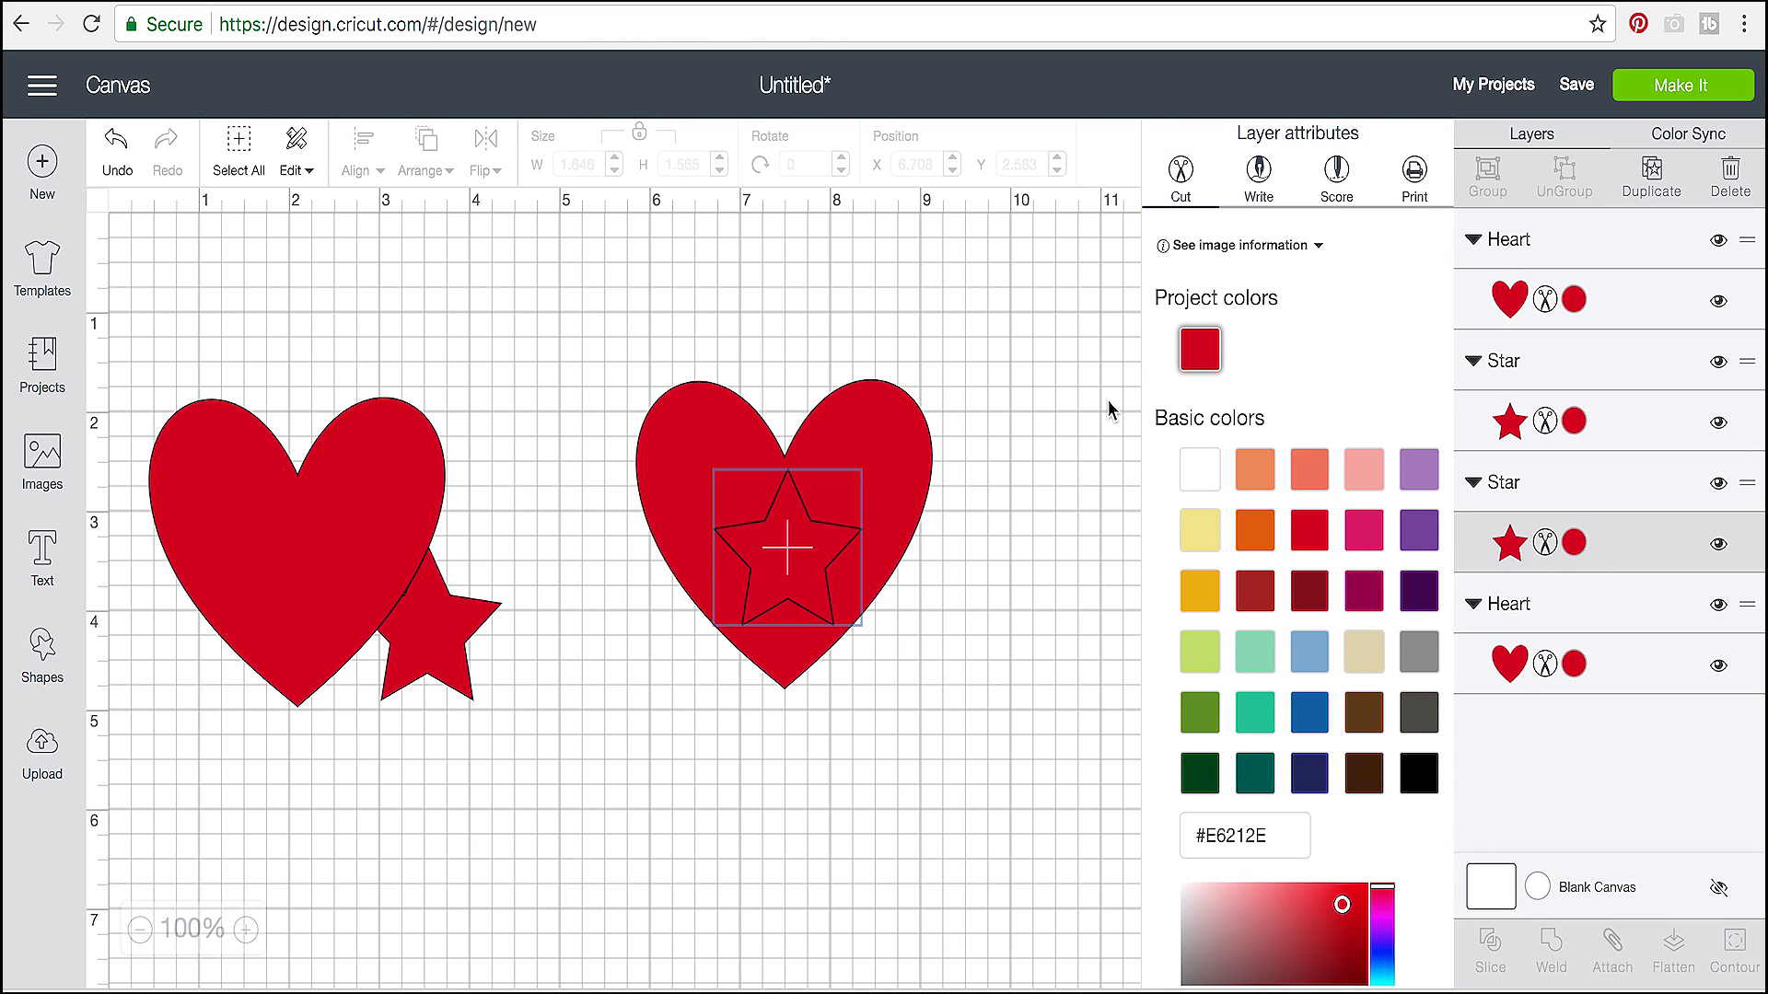
click(1364, 472)
click(990, 648)
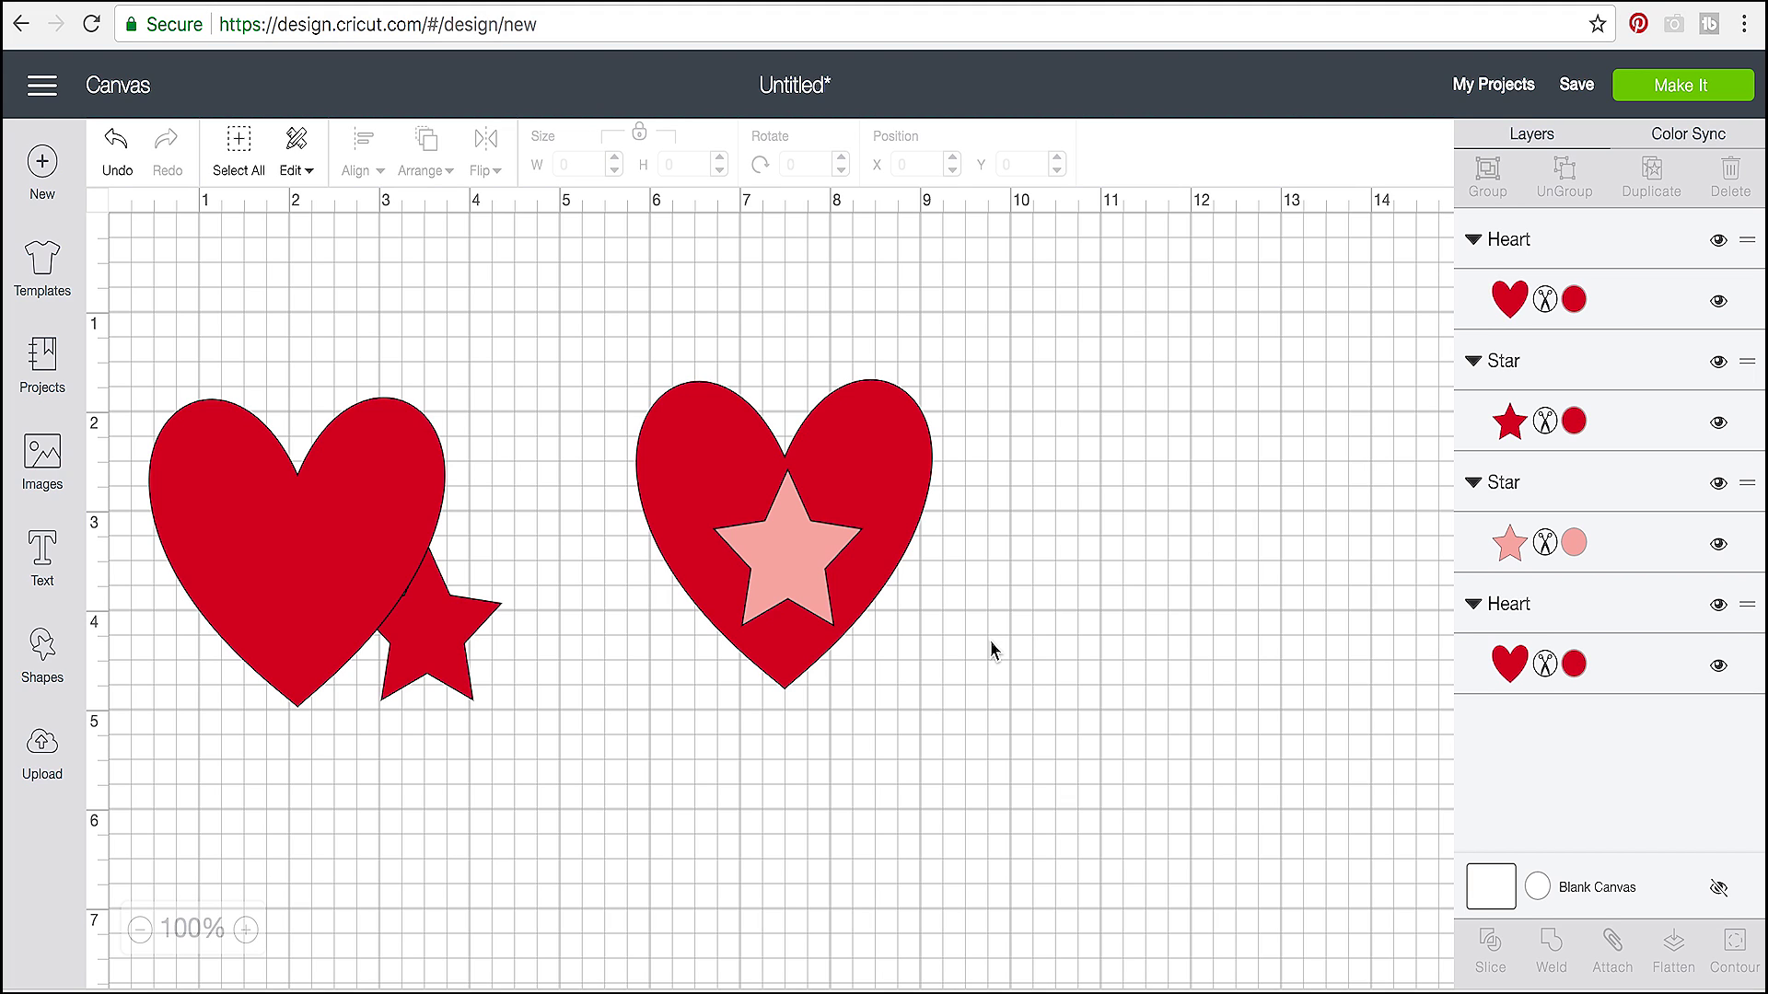
Step: Select the light pink star together with the heart behind it
mouse_move(765, 566)
mouse_down()
mouse_move(750, 768)
mouse_move(718, 522)
mouse_move(769, 601)
mouse_move(770, 580)
mouse_up()
drag(833, 736, 611, 448)
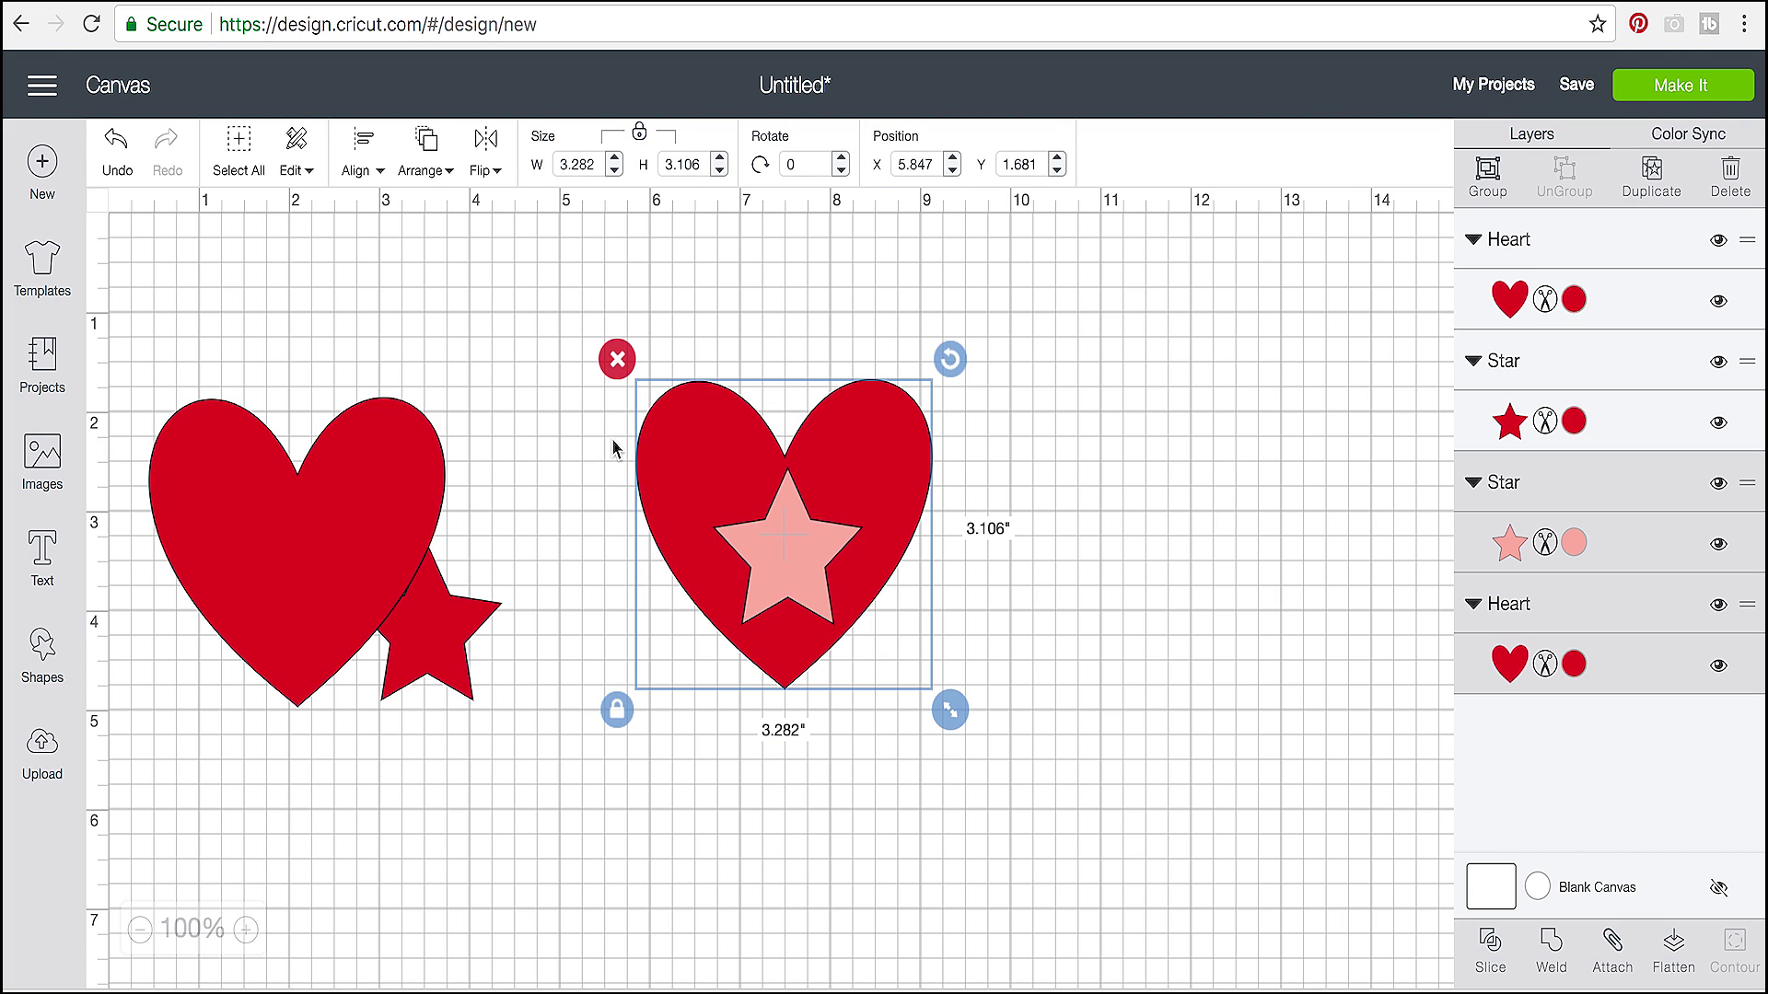